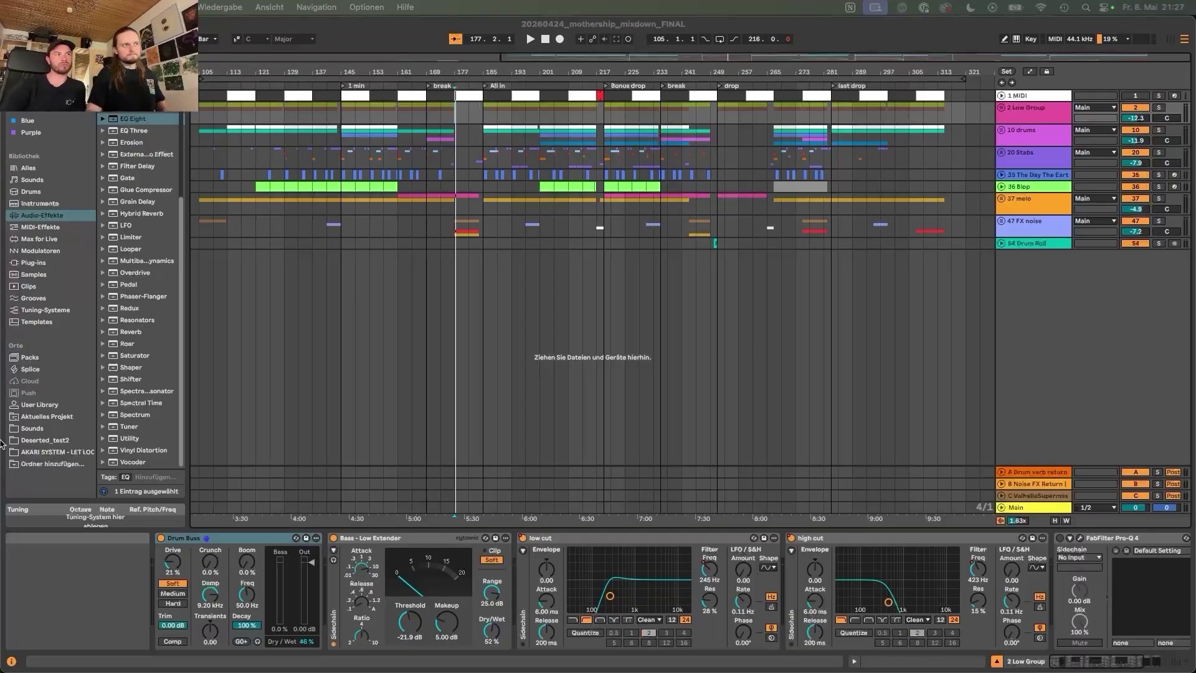
Unfold the Low Group and listen to it in solo from bar 193.
key(space)
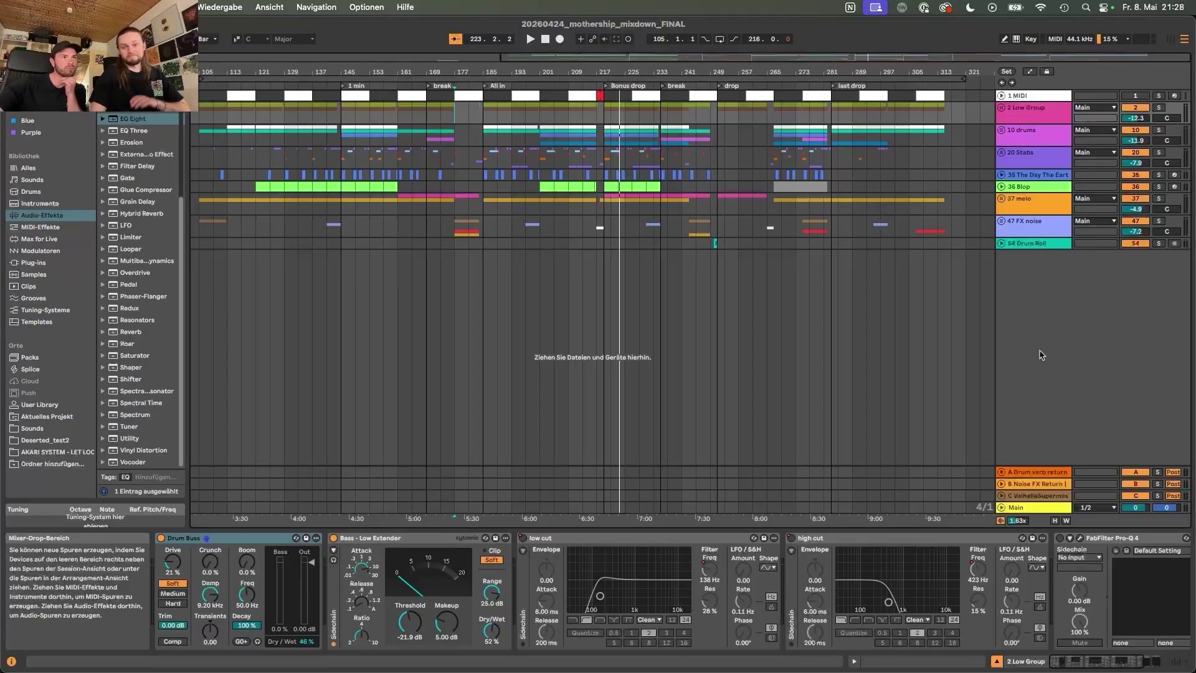
scroll(828, 143, left, 3)
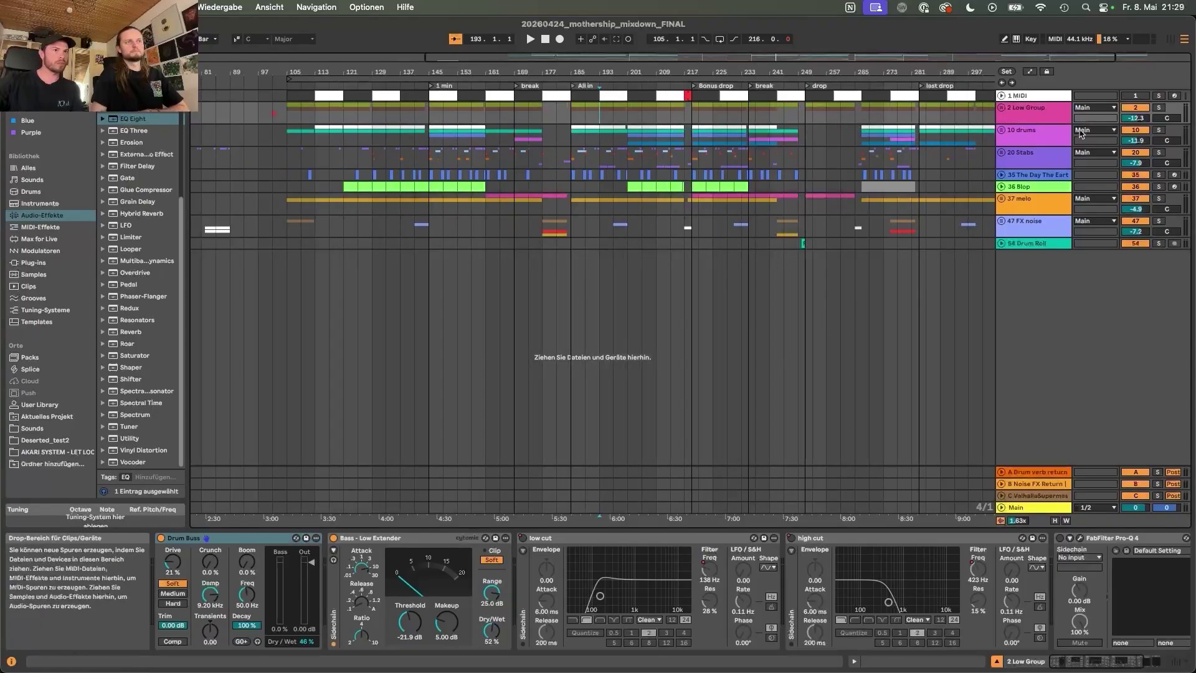
click(599, 112)
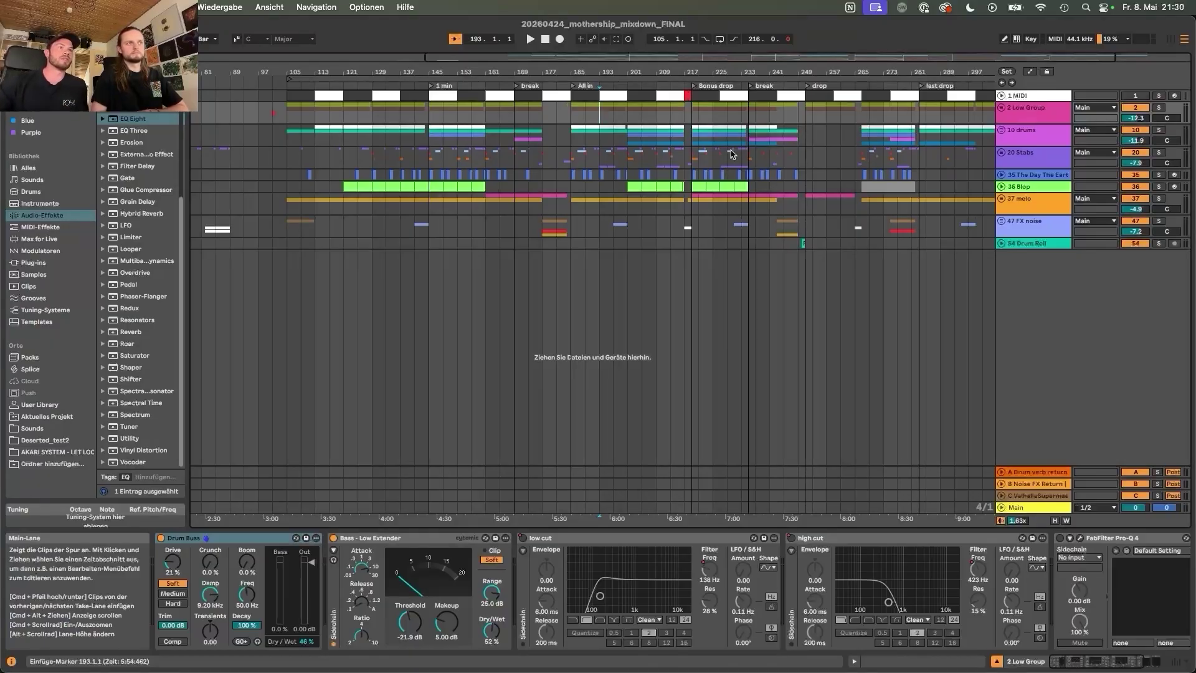
click(1000, 109)
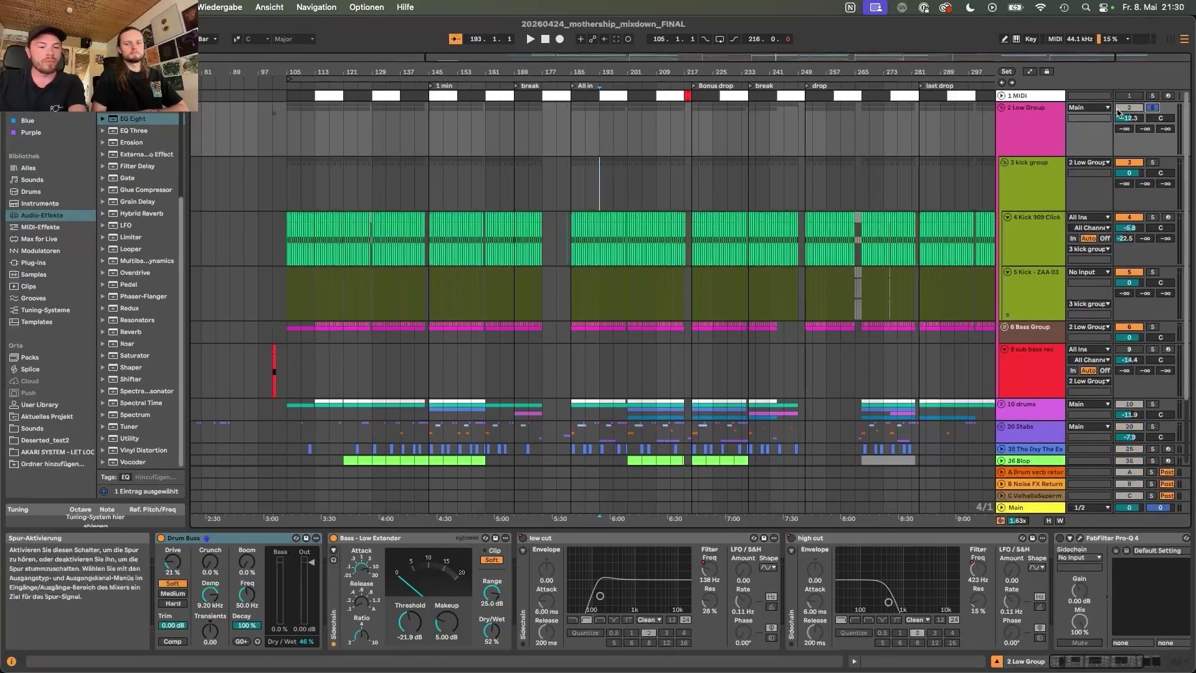
key(space)
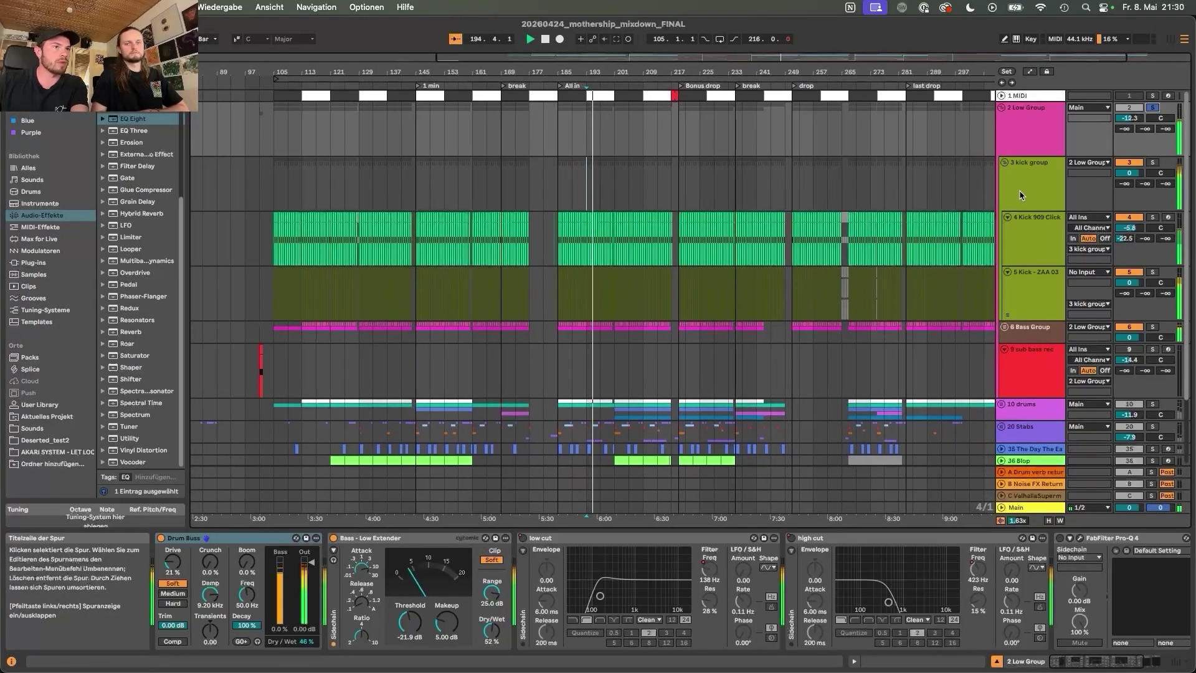
key(space)
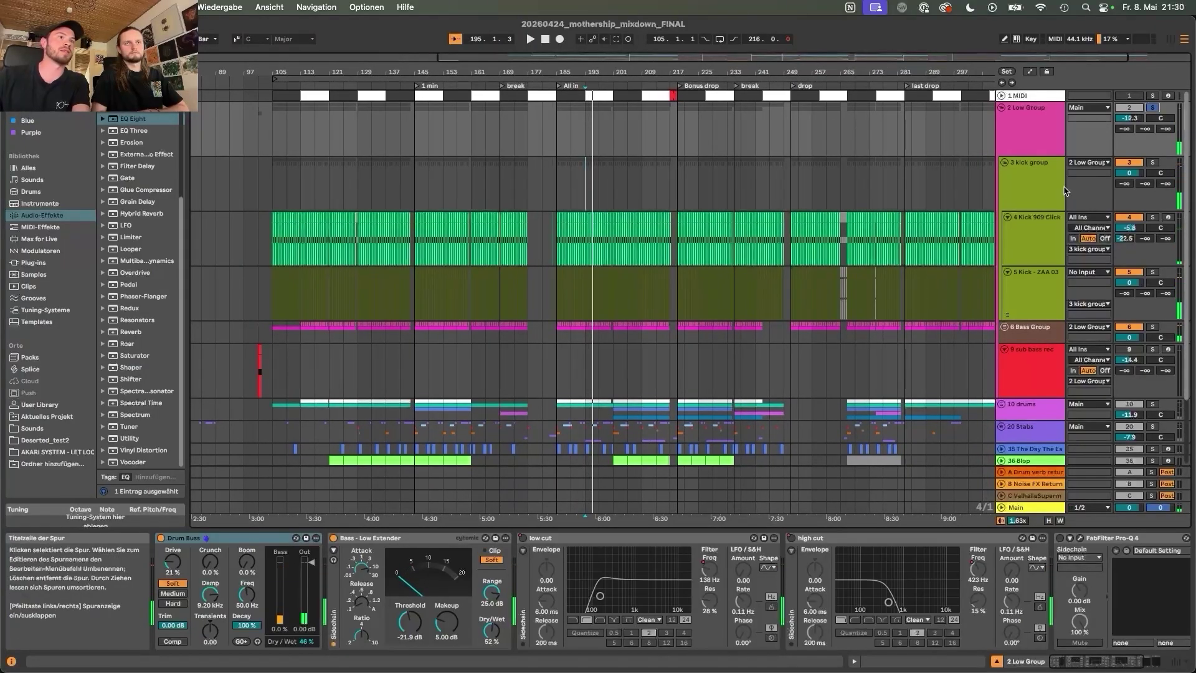
Show the kick group's devices and audition the group in solo from bar 193.
click(1075, 187)
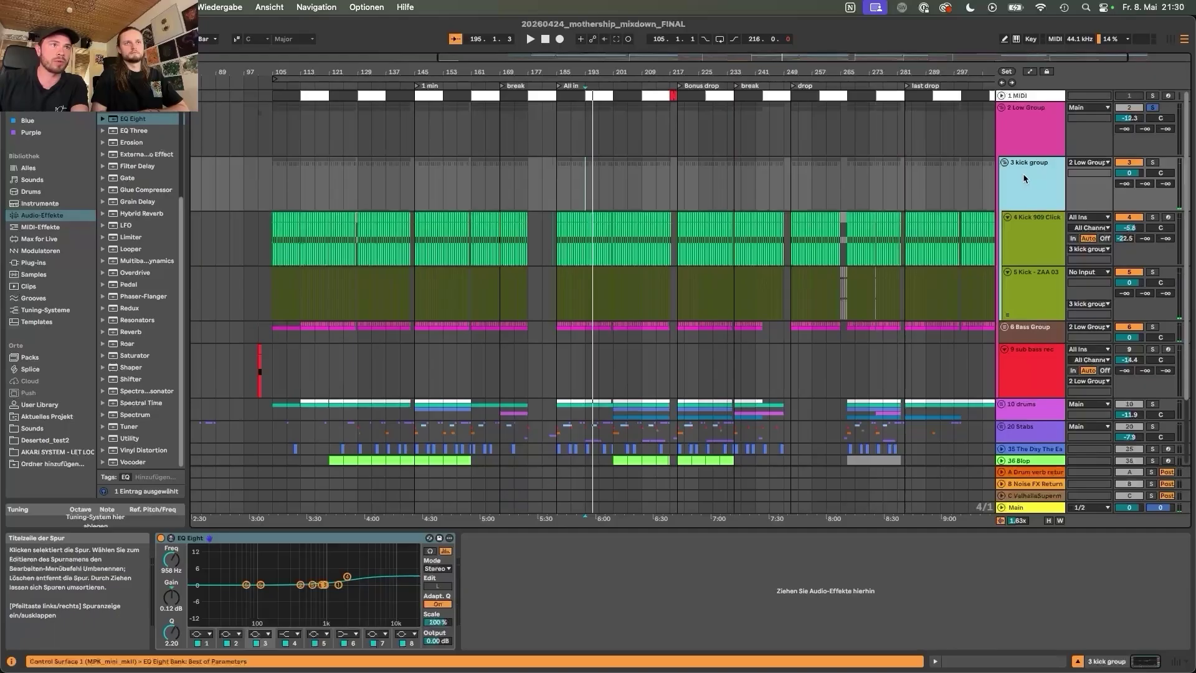
click(1152, 163)
key(space)
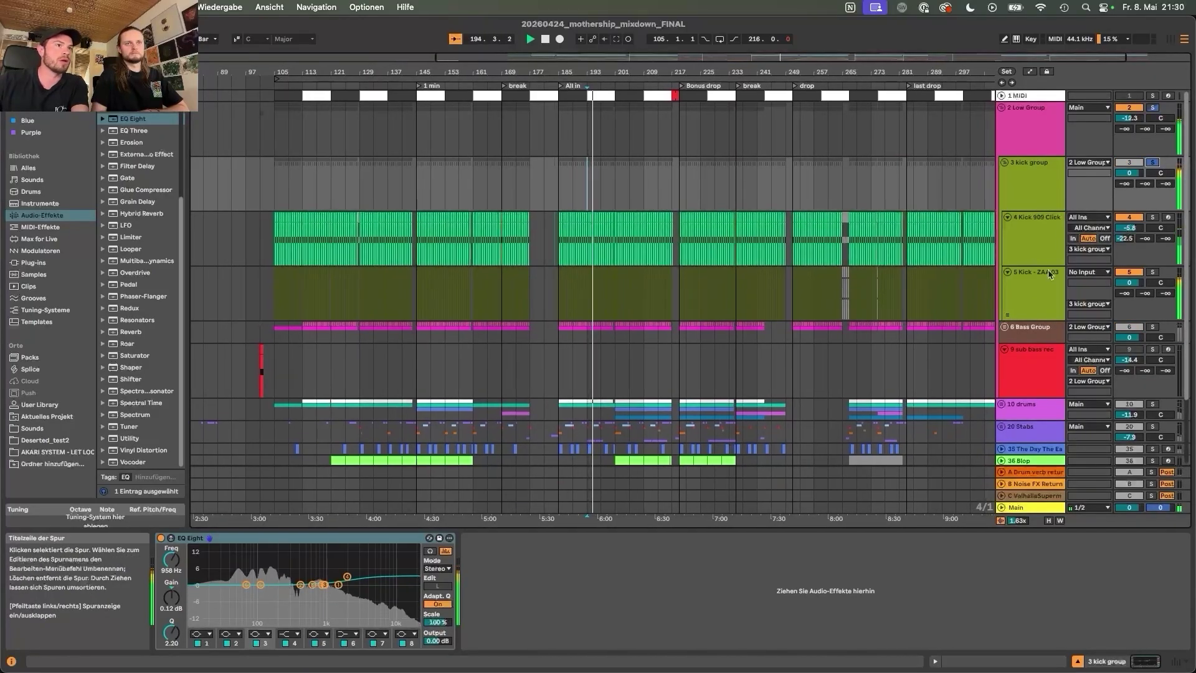
key(space)
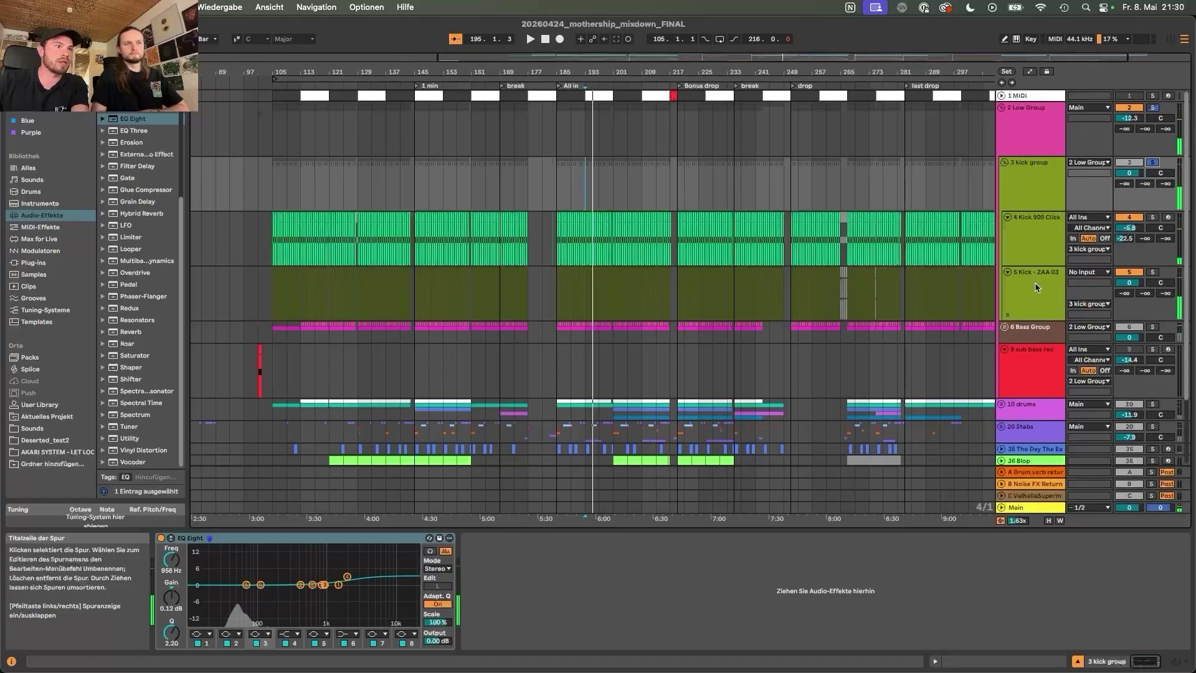
Audition the Kick - ZAA 03 track in solo.
click(1036, 287)
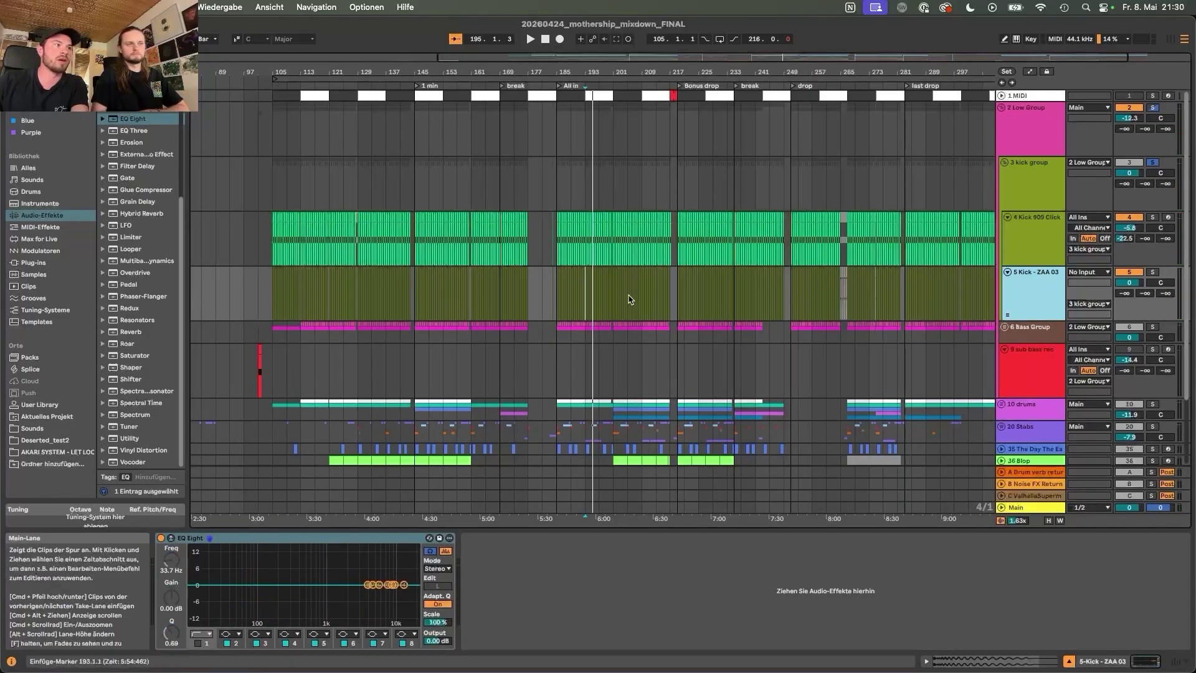
click(1152, 273)
key(space)
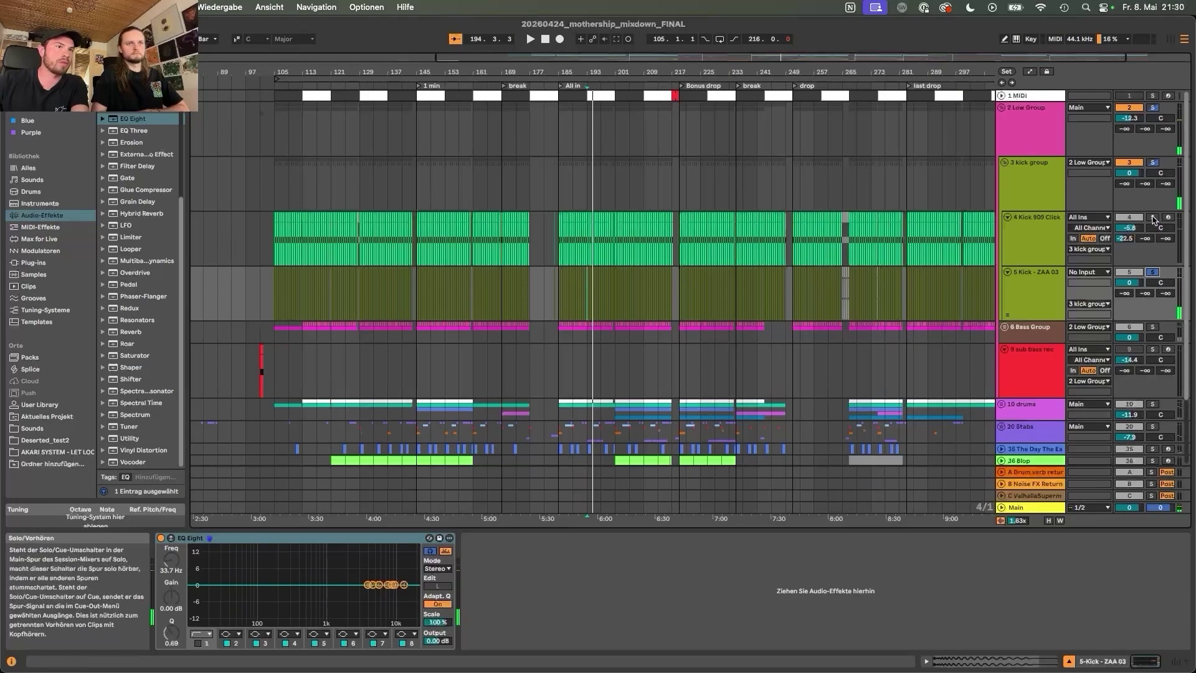
Audition the Kick 909 Click Layer track in solo and clear its solo.
click(1064, 232)
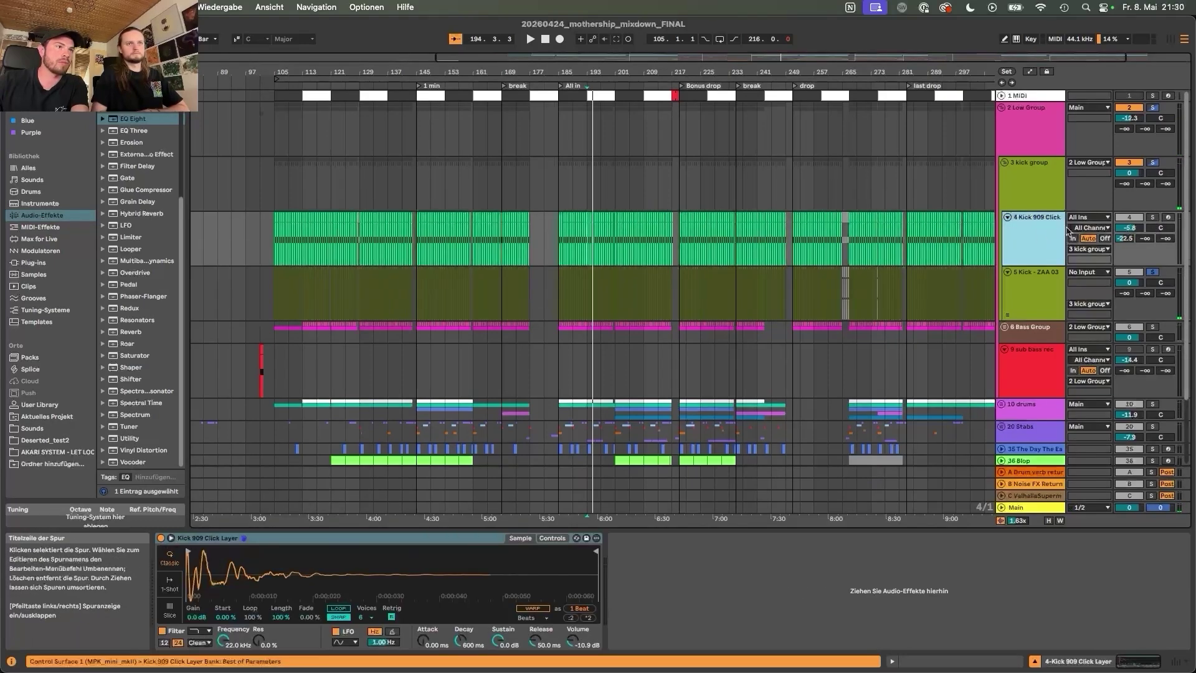
click(1152, 219)
key(space)
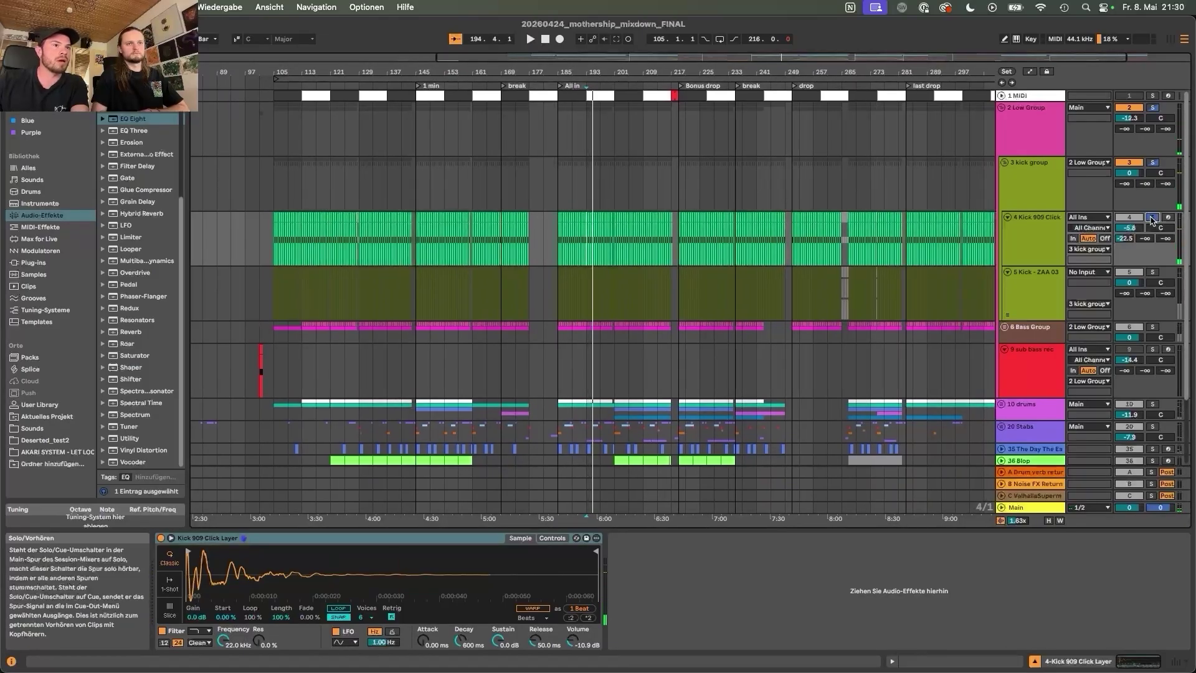
click(1152, 219)
Solo the kick group and compare its sound with the group's EQ Eight bypassed and re-enabled.
click(1037, 194)
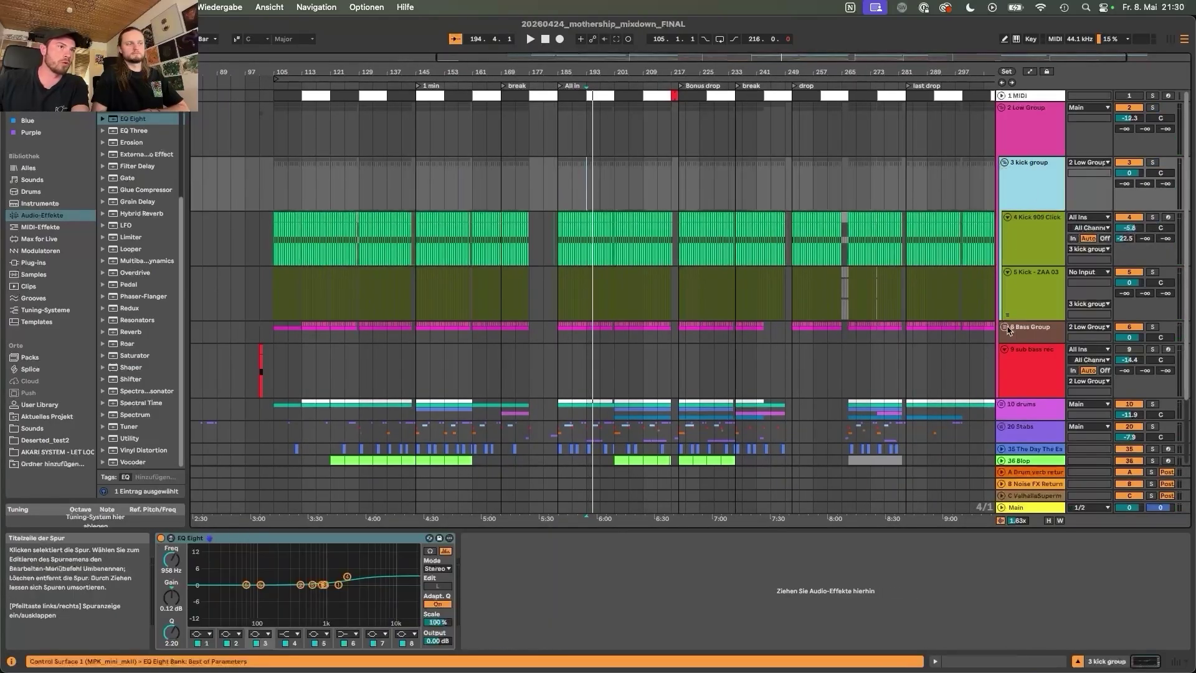
click(160, 538)
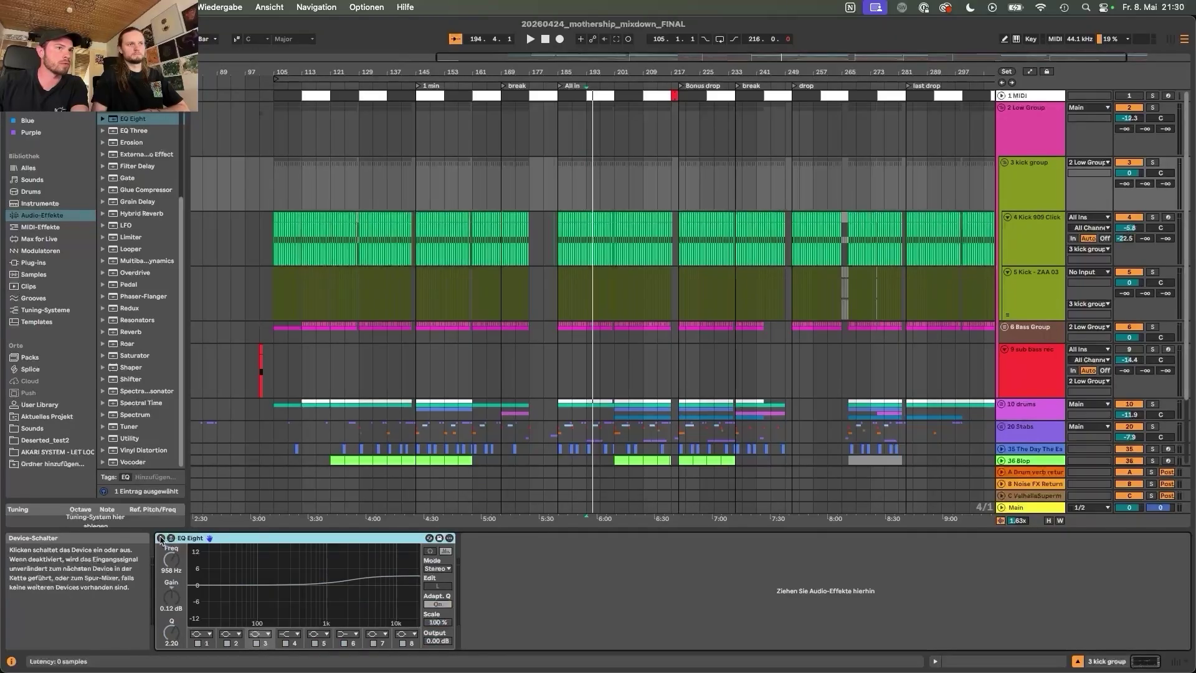
click(1152, 162)
key(space)
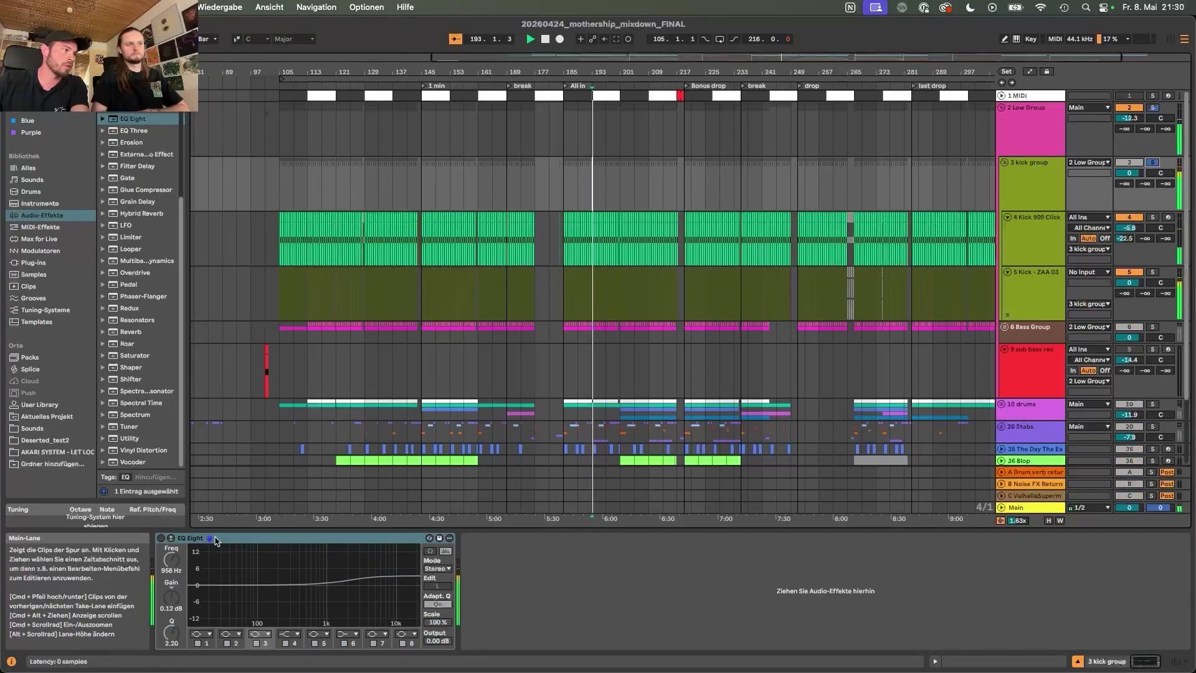
click(161, 539)
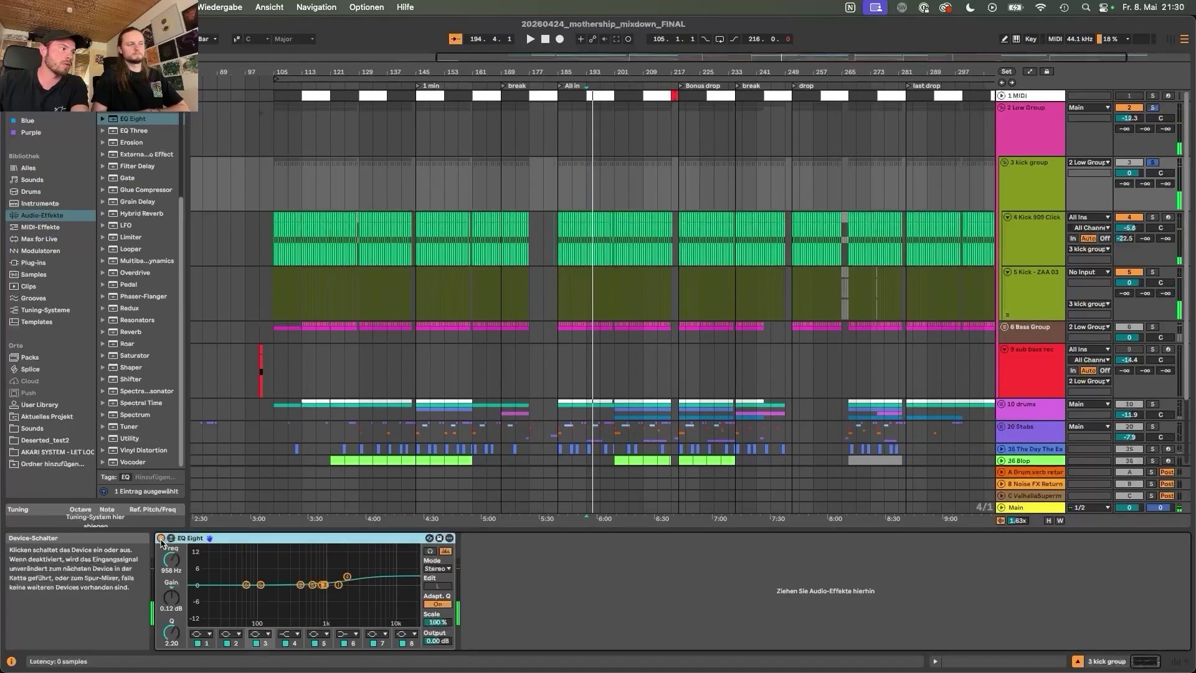
key(space)
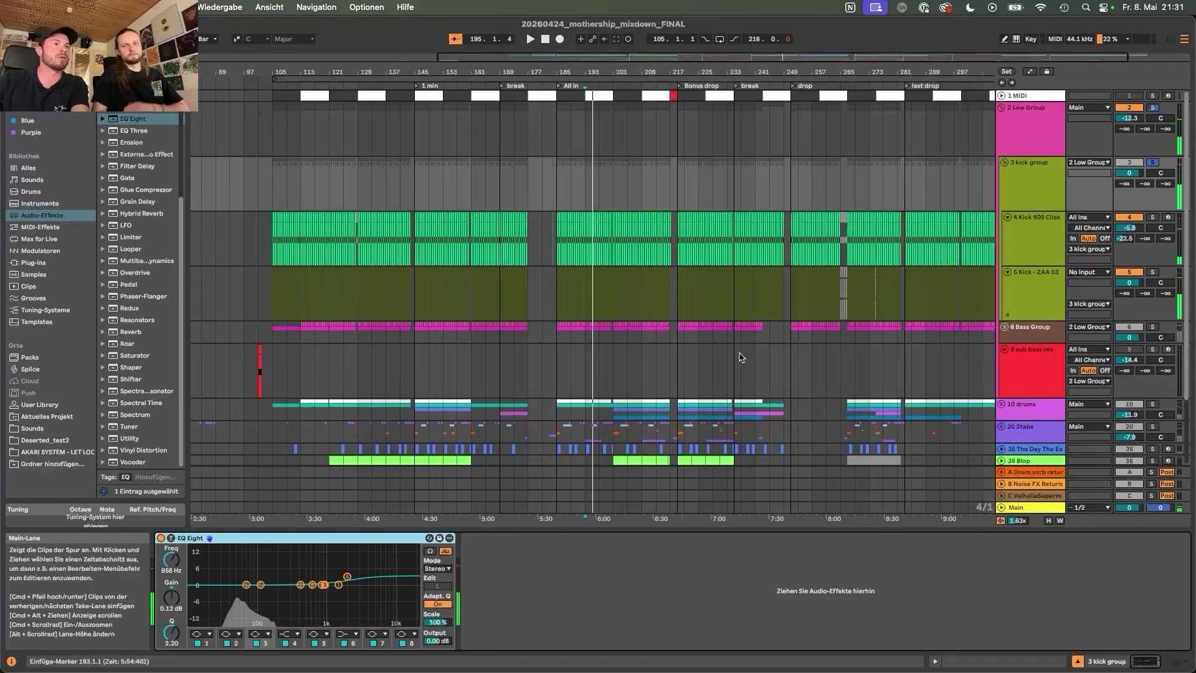
Examine the Kick - ZAA 03 track's frequency spectrum during playback in the expanded EQ Eight display, and collapse the display.
click(1035, 294)
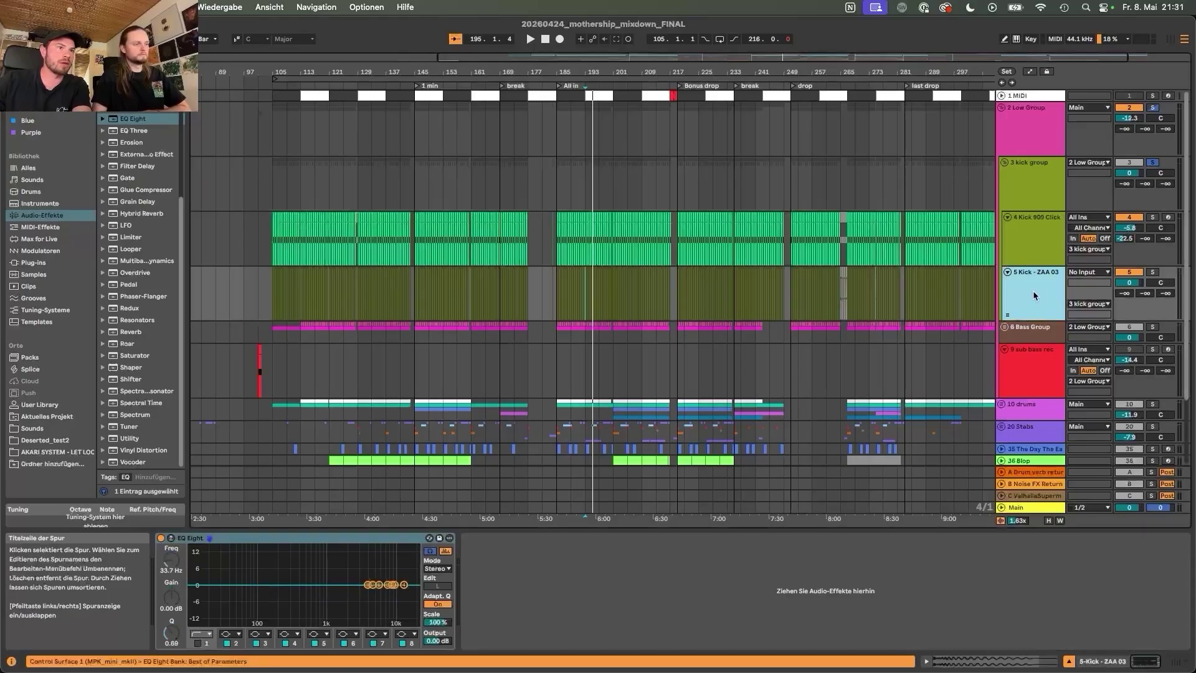
click(170, 539)
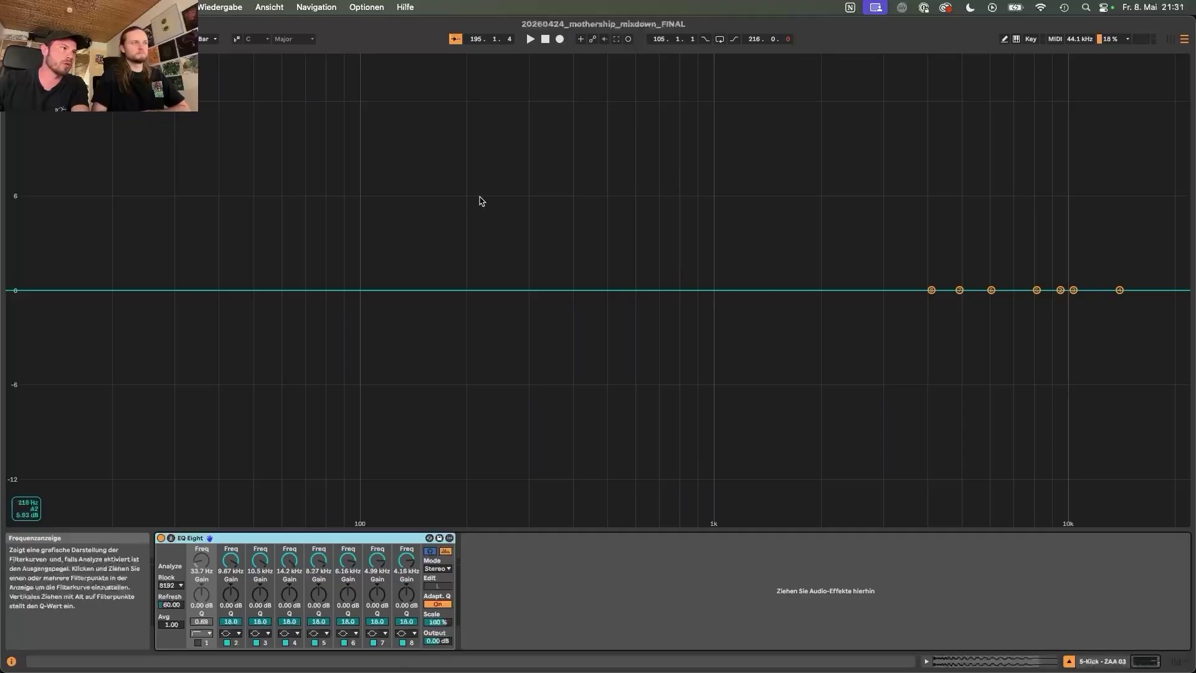
key(space)
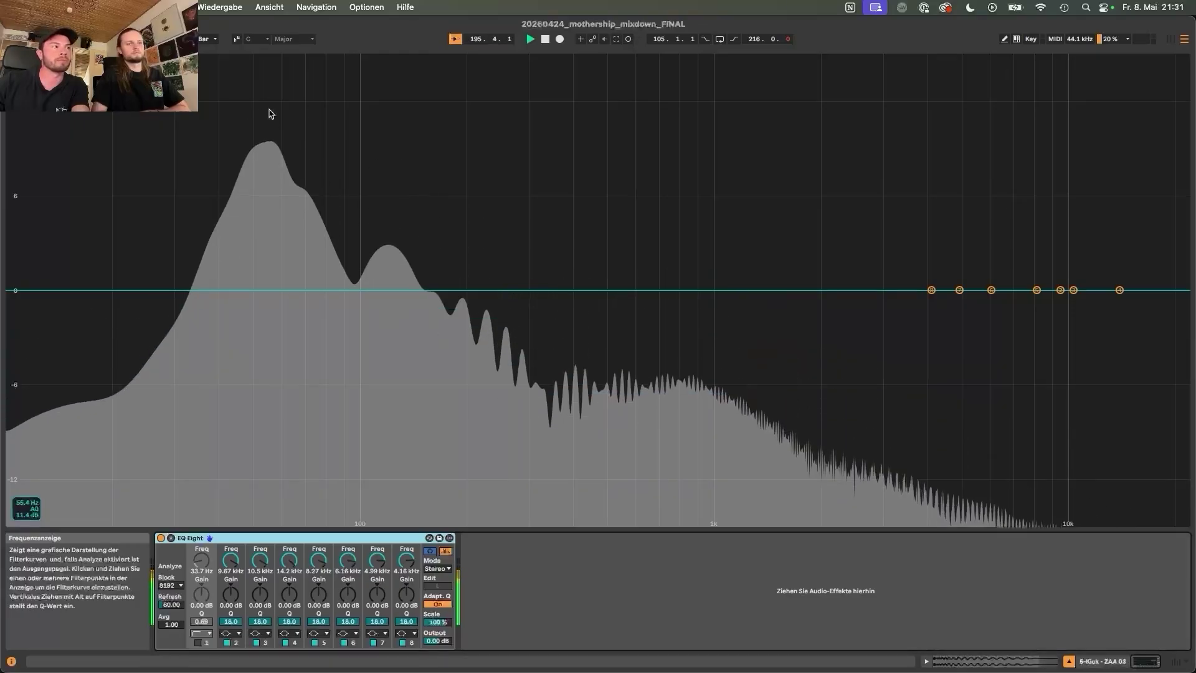
key(space)
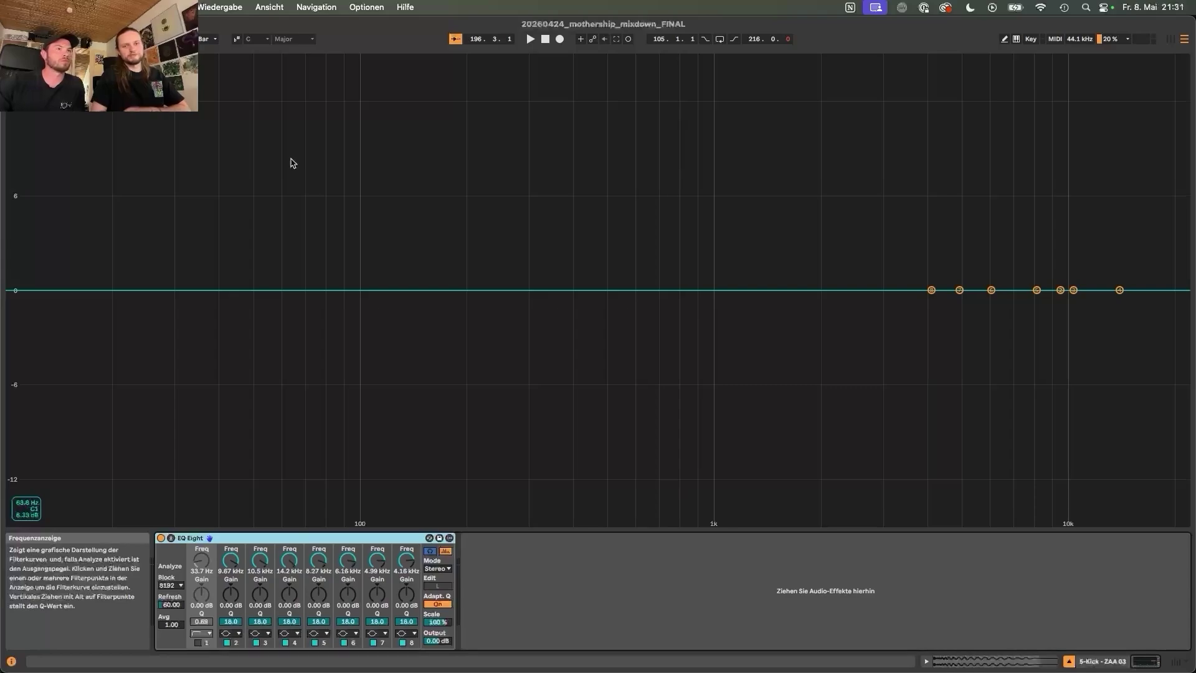
click(172, 539)
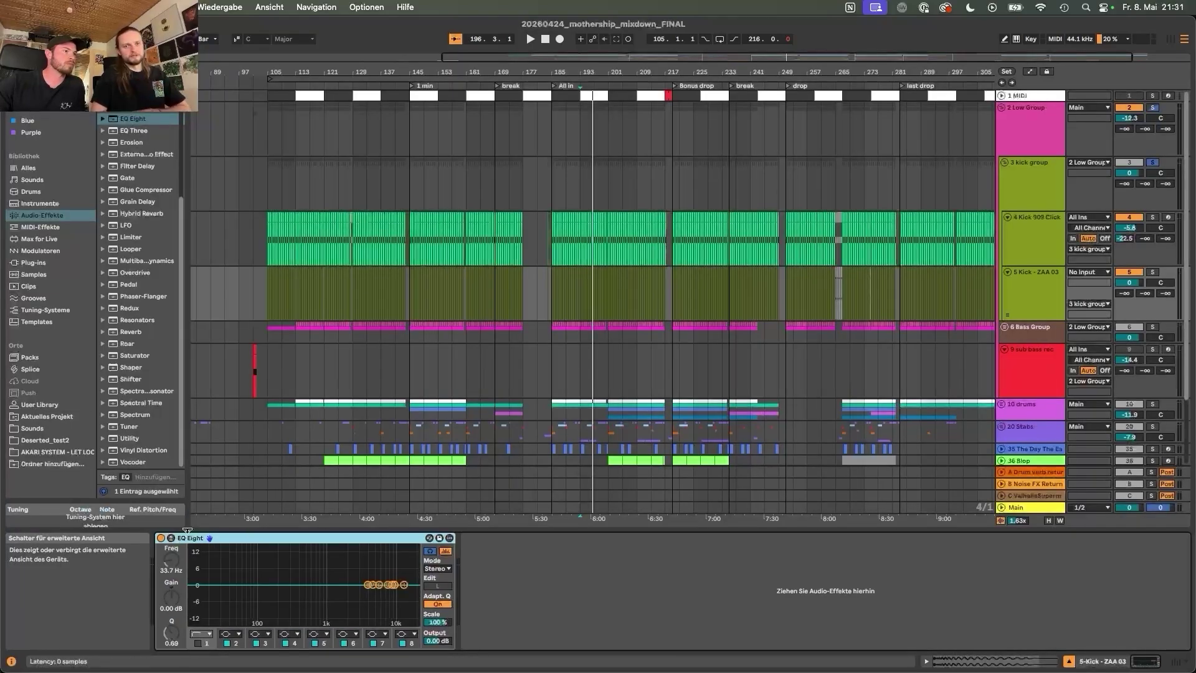
Unsolo and fold the kick group, and audition the Bass Group in solo from bar 185.
click(1154, 163)
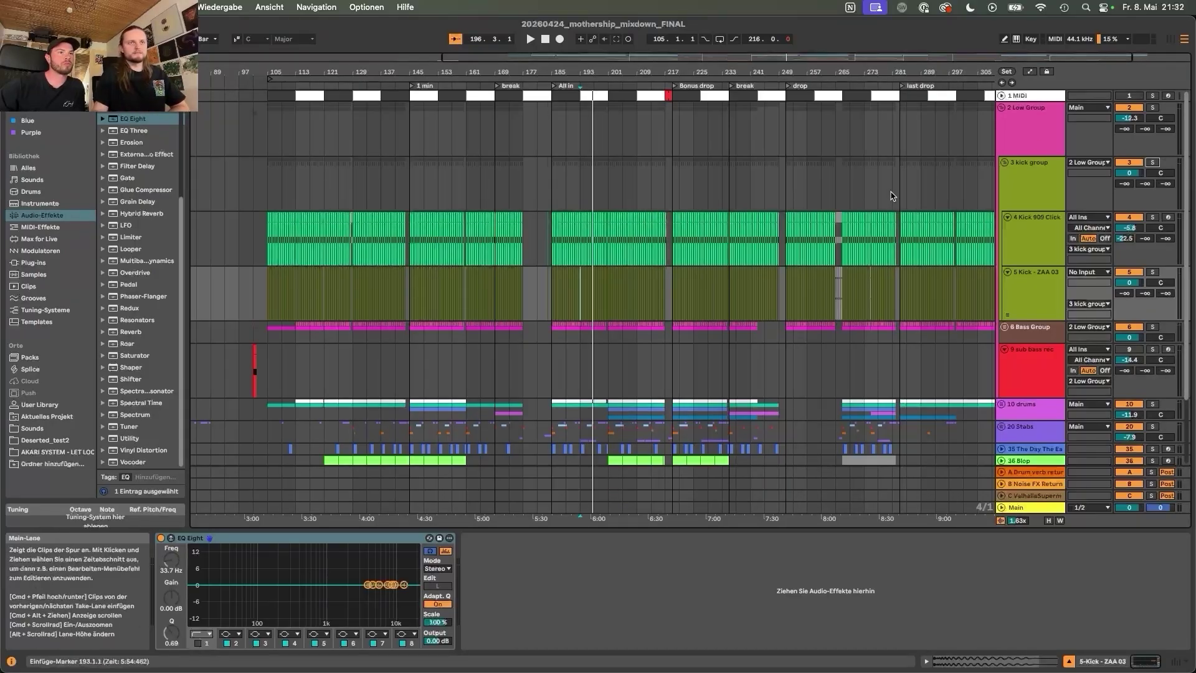
click(1005, 163)
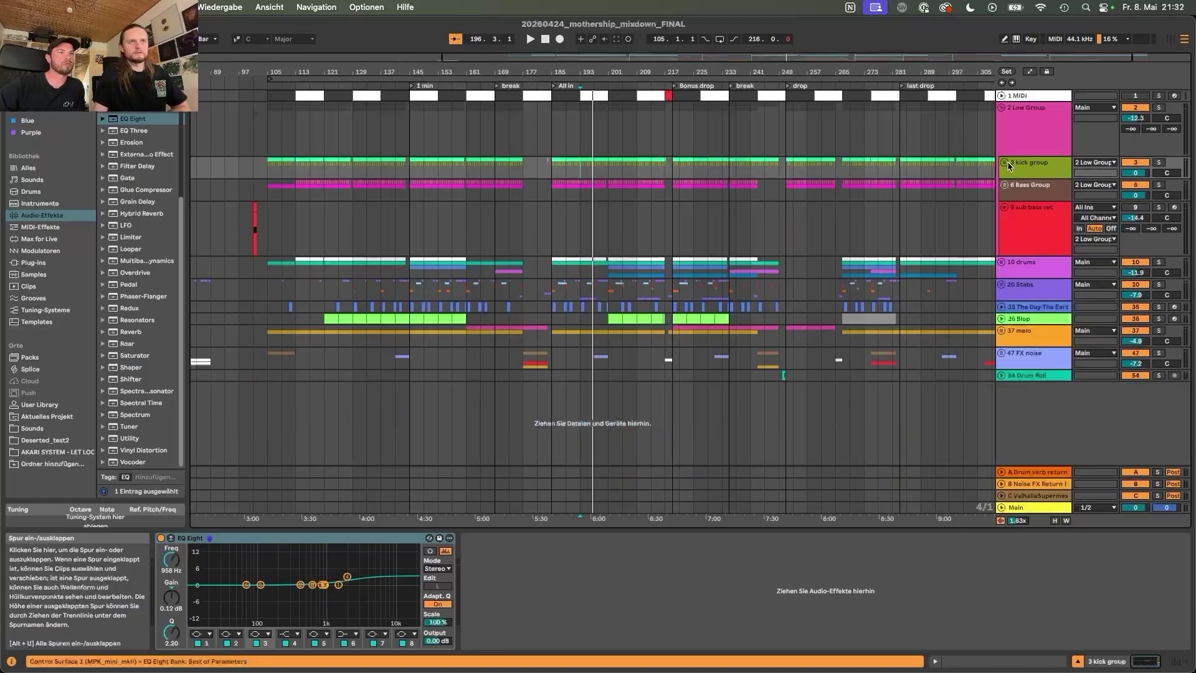
click(1033, 185)
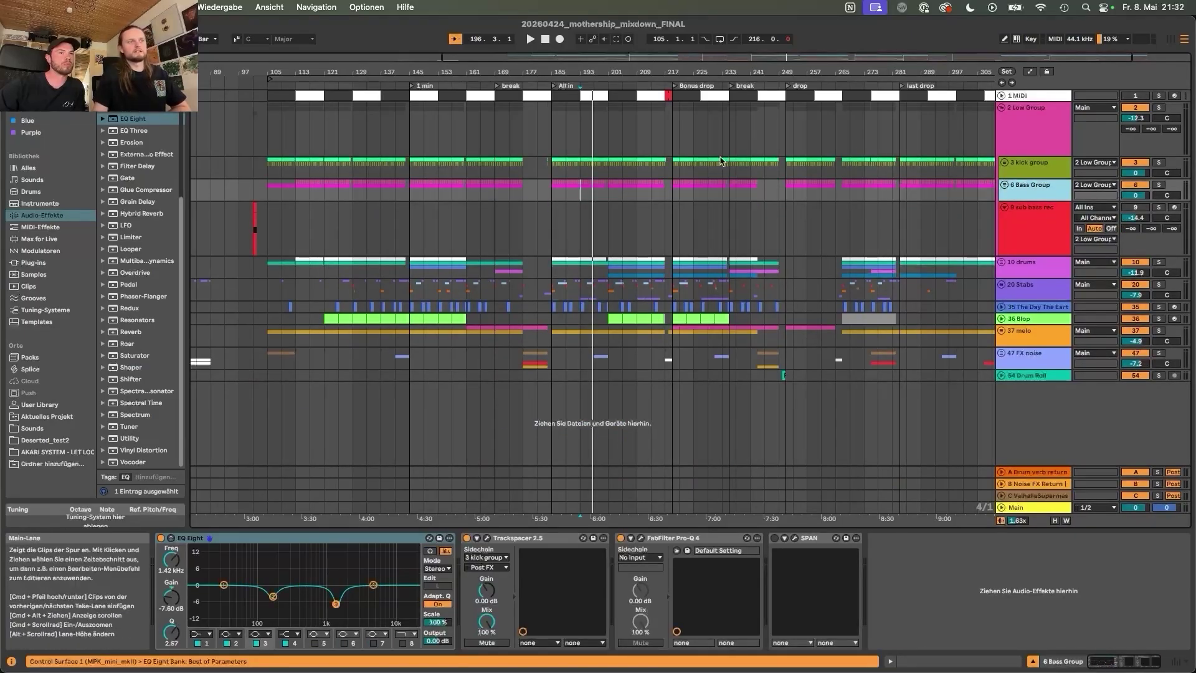
scroll(562, 157, up, 3)
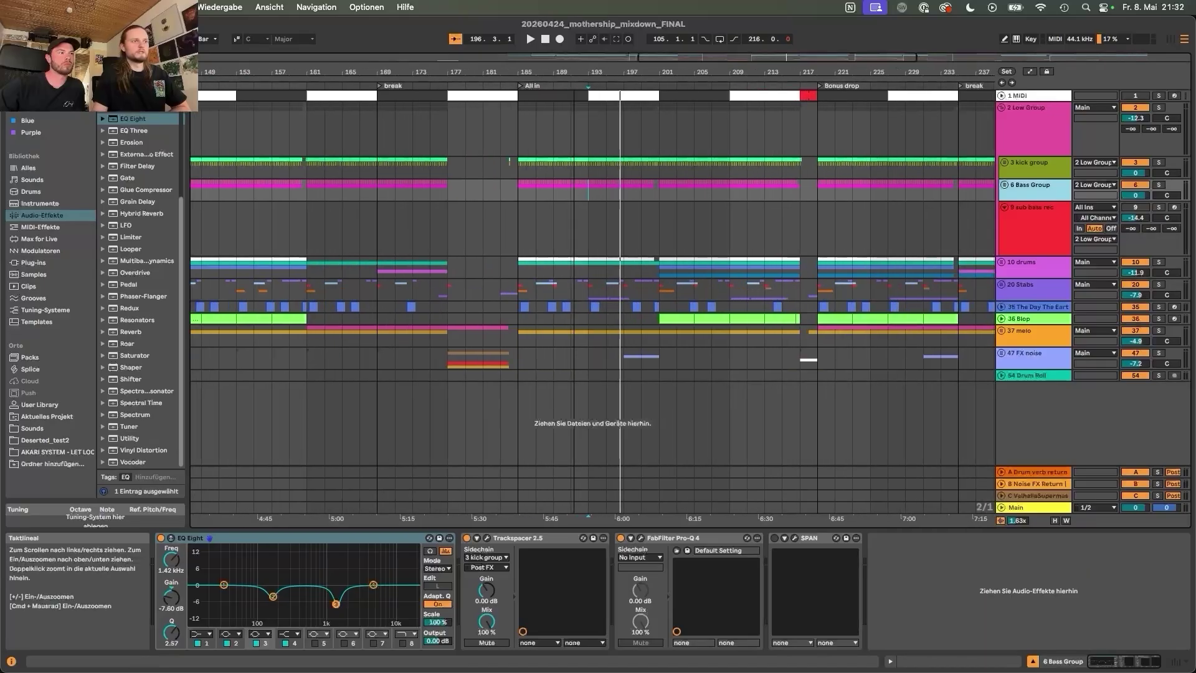
click(1158, 185)
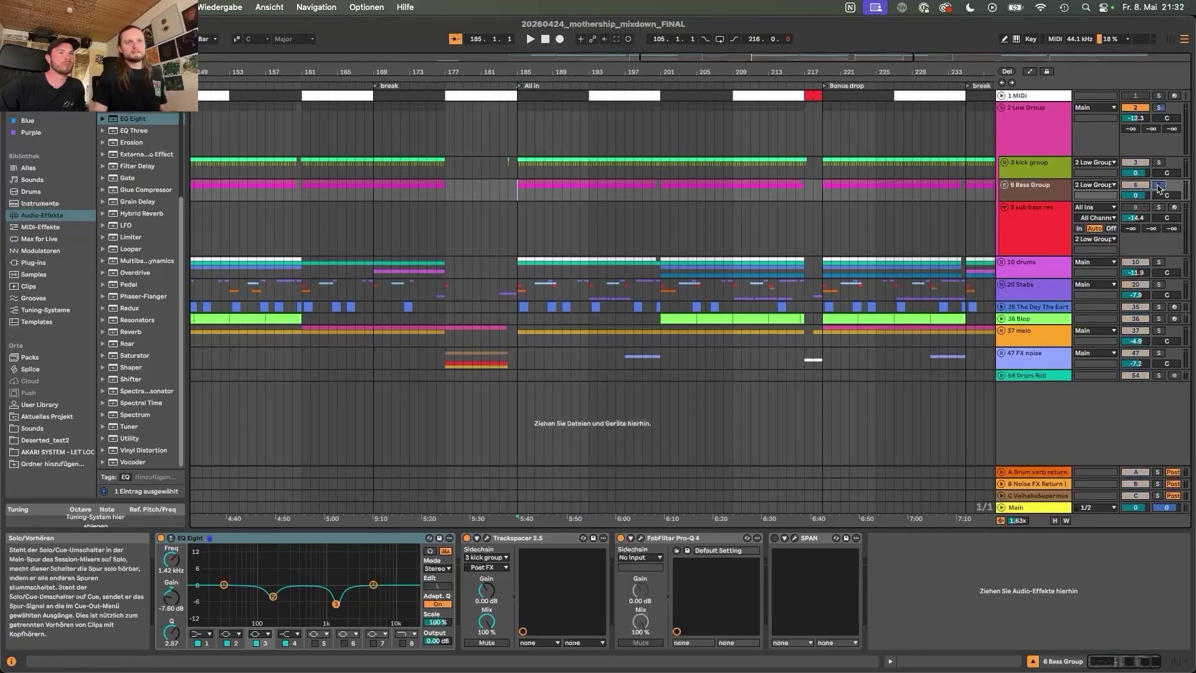
key(space)
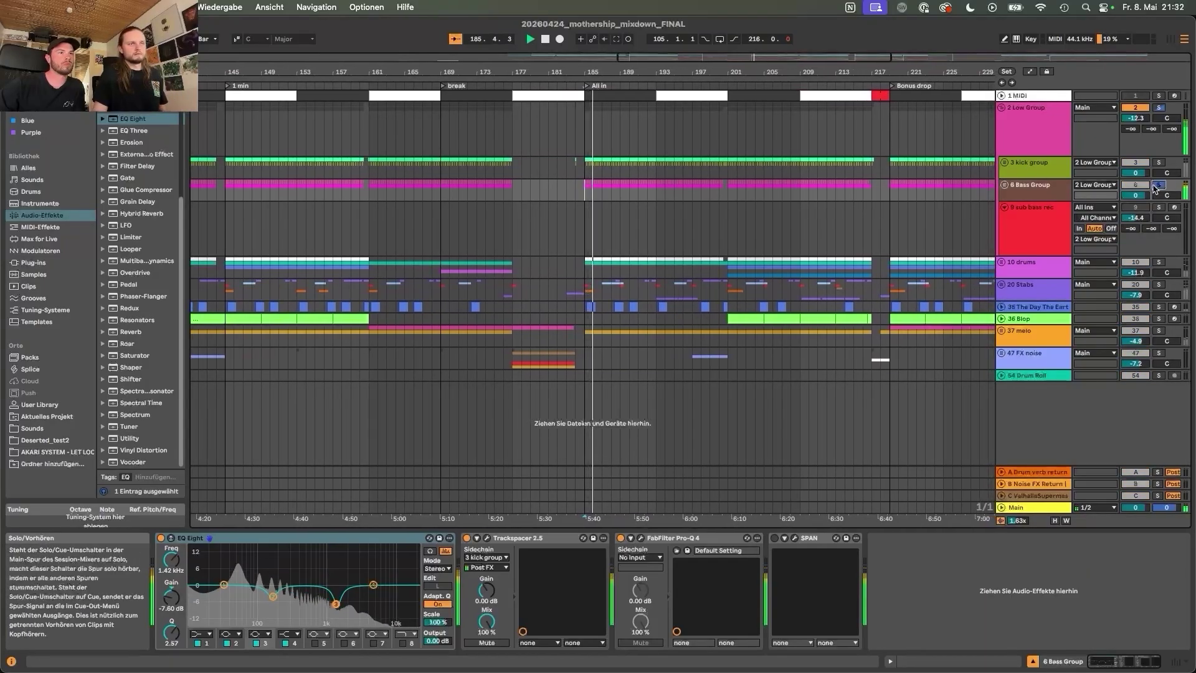
key(space)
Unfold the Bass Group and inspect the device chains of the main bass track and the Audio track inside it.
click(1004, 185)
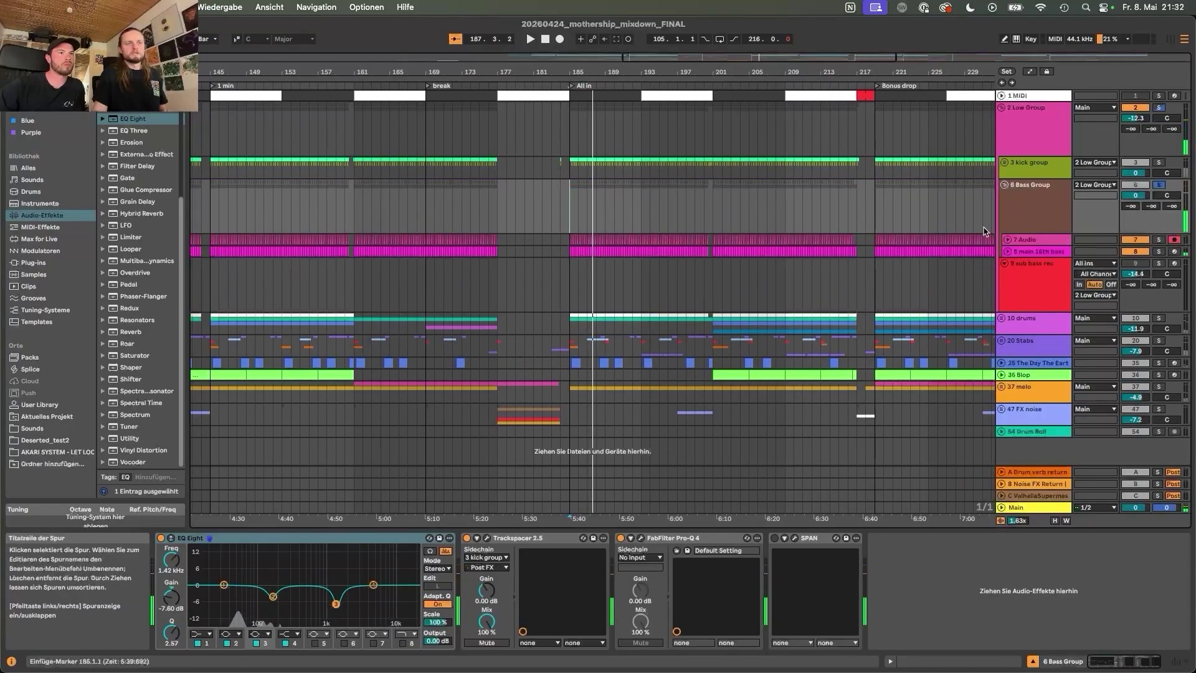
click(1034, 243)
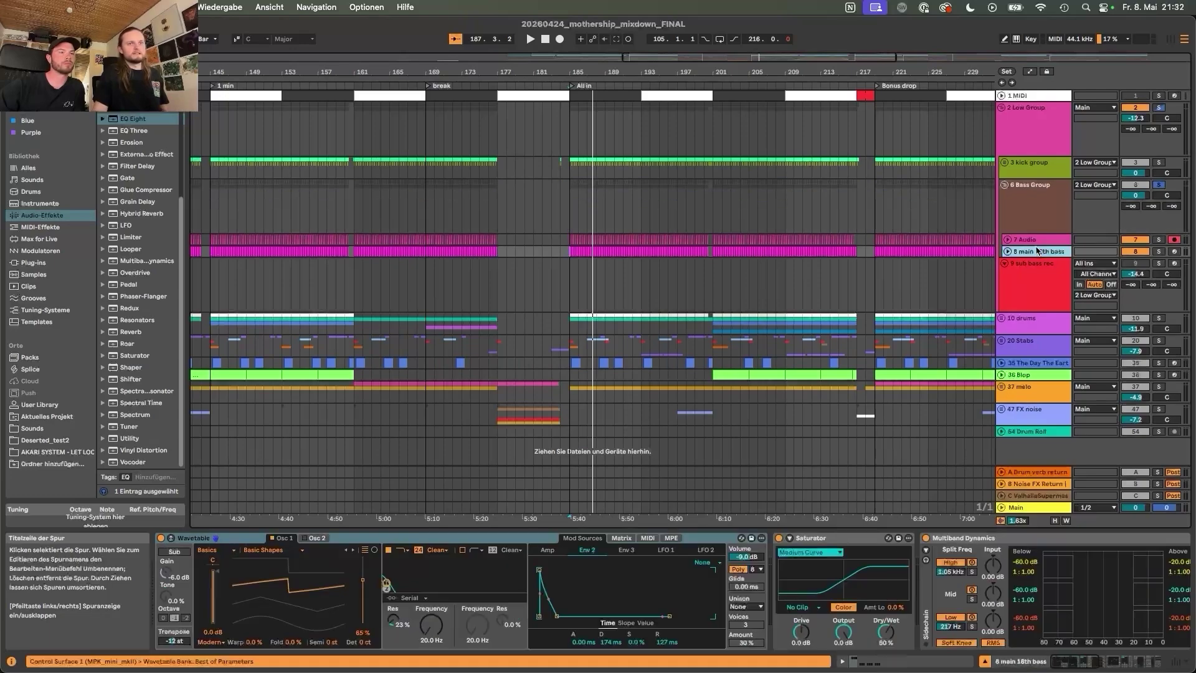
click(1035, 189)
click(1034, 241)
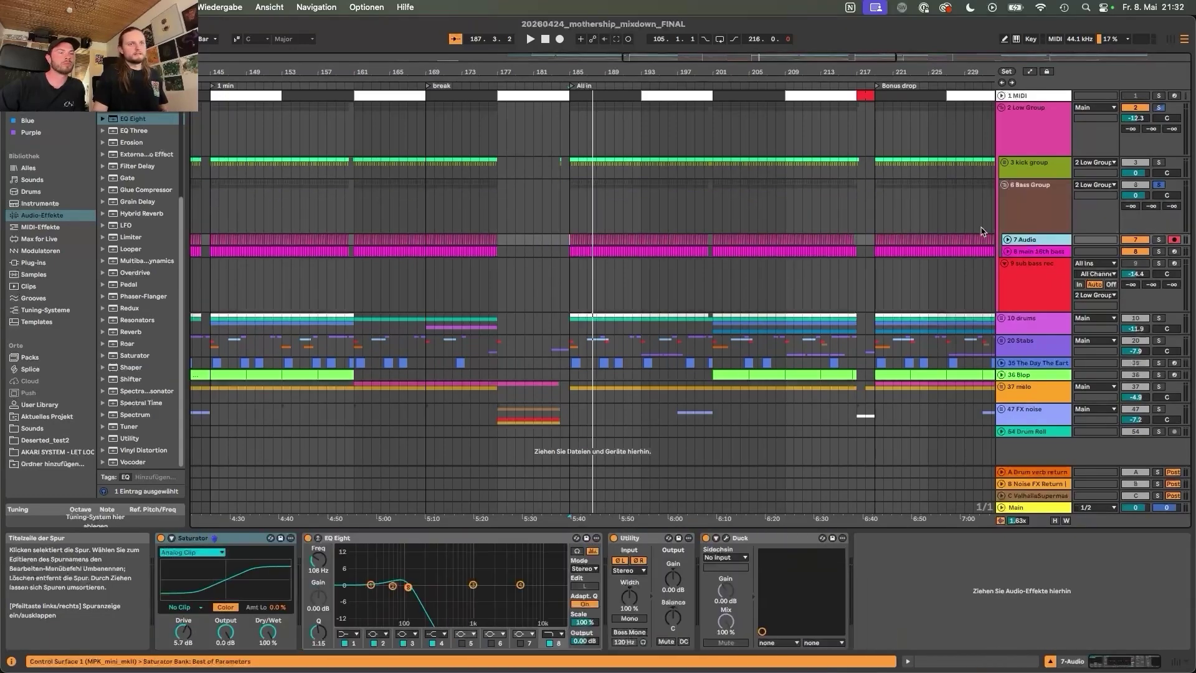
Unfold the Audio track in the Bass Group, view its clips up close, and play it in solo from bar 185.
click(1007, 240)
scroll(1012, 243, down, 2)
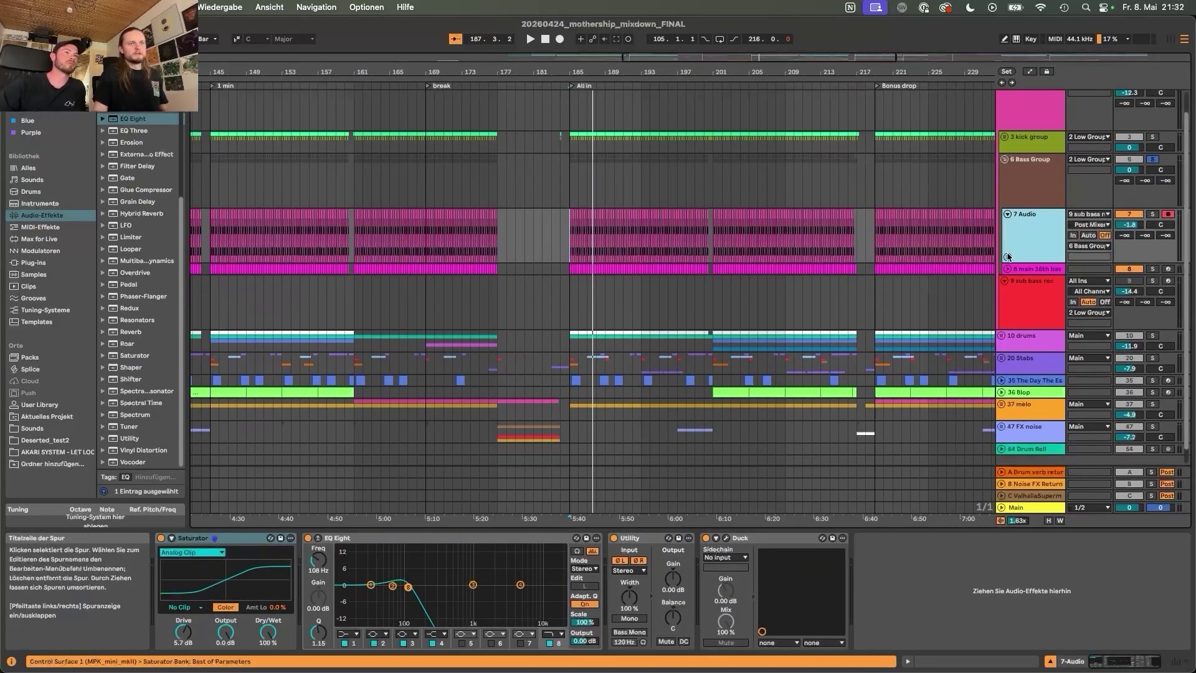
drag(640, 70, 639, 143)
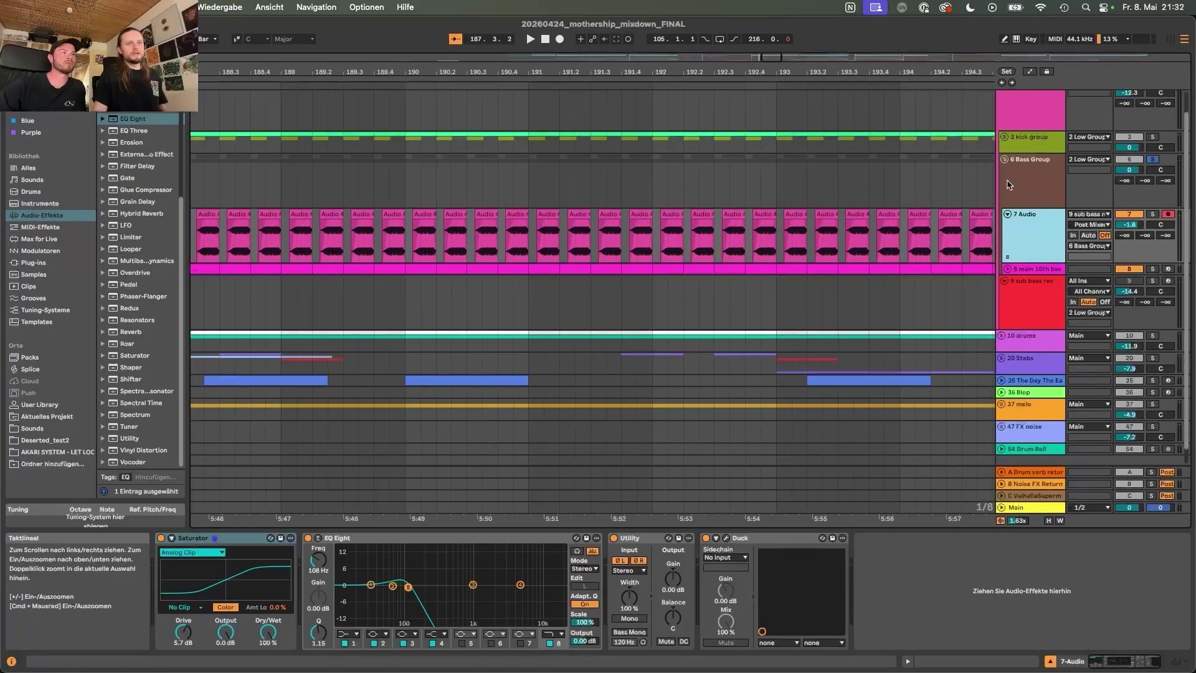
click(1154, 214)
key(space)
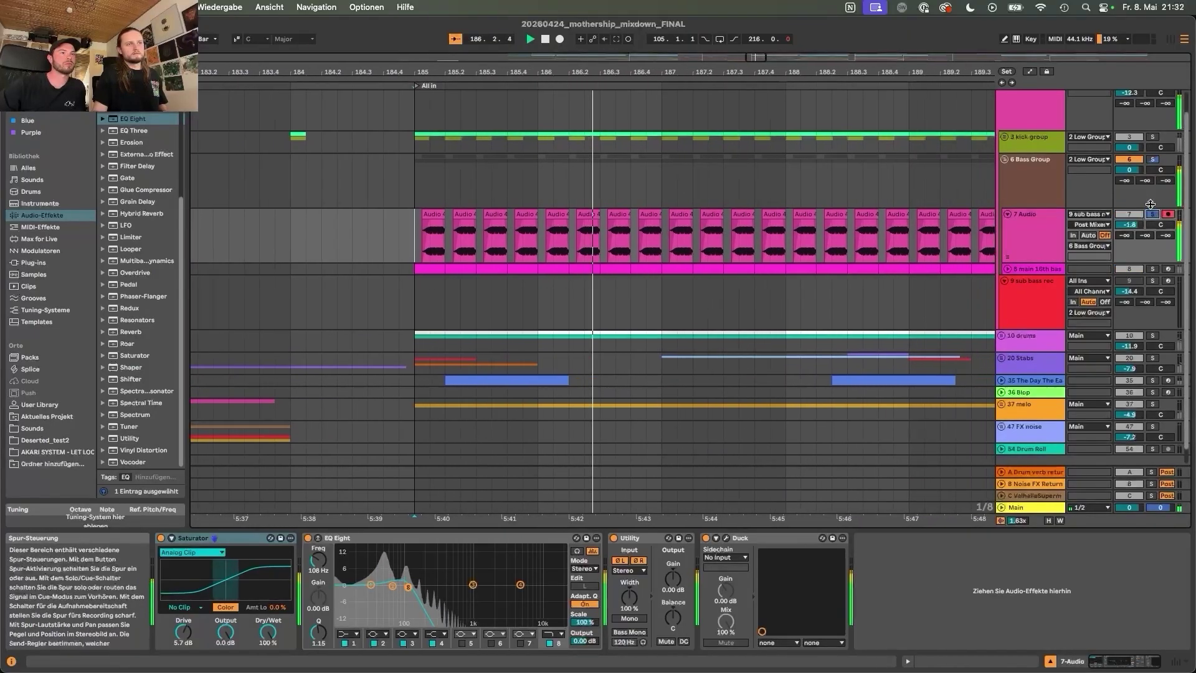
Find the red MIDI clip at bar 101 on the sub bass rec track, select it and solo the track.
drag(727, 75, 727, 12)
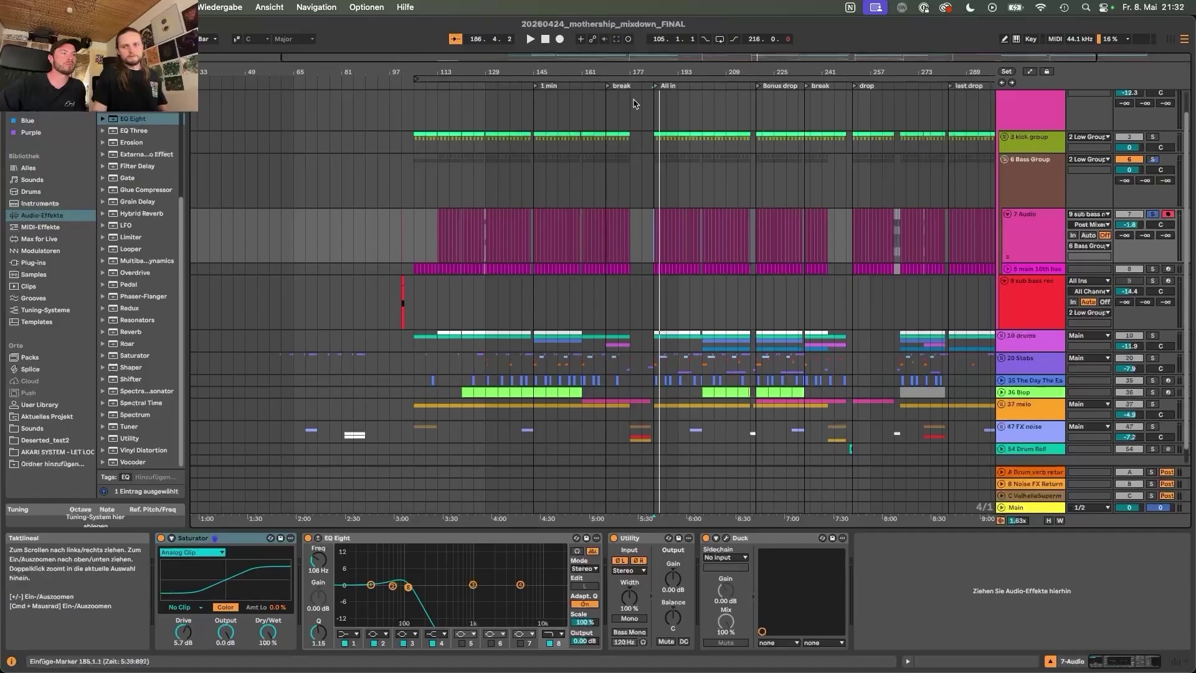
drag(634, 104, 357, 213)
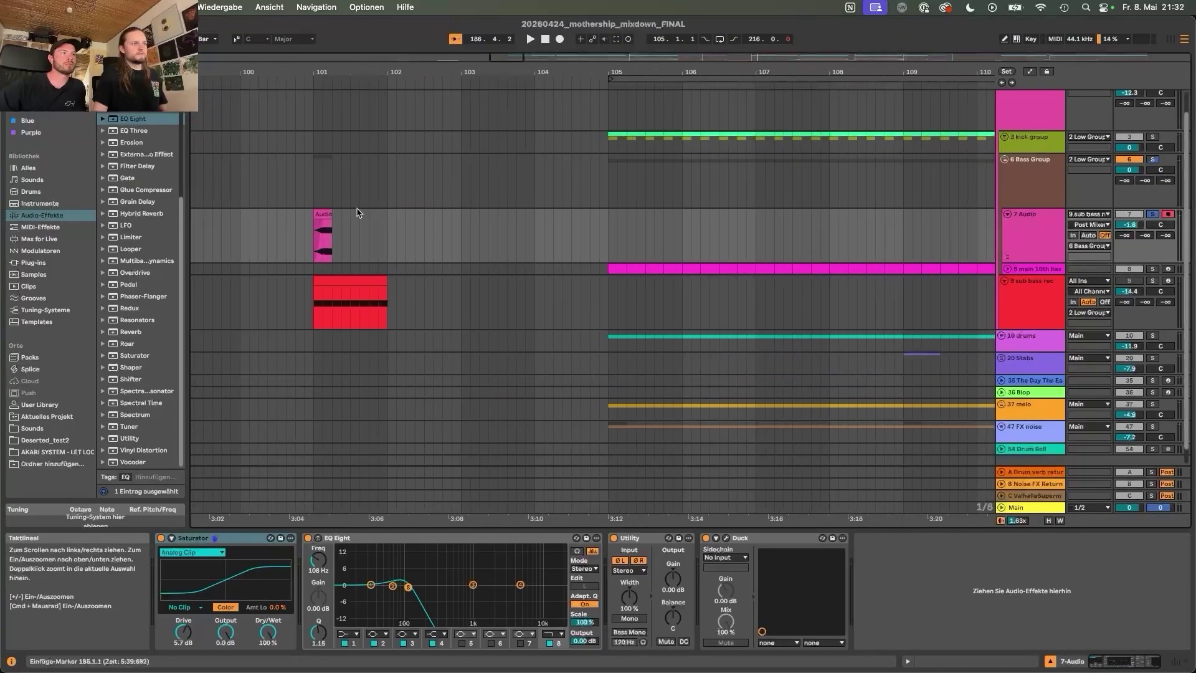
click(343, 276)
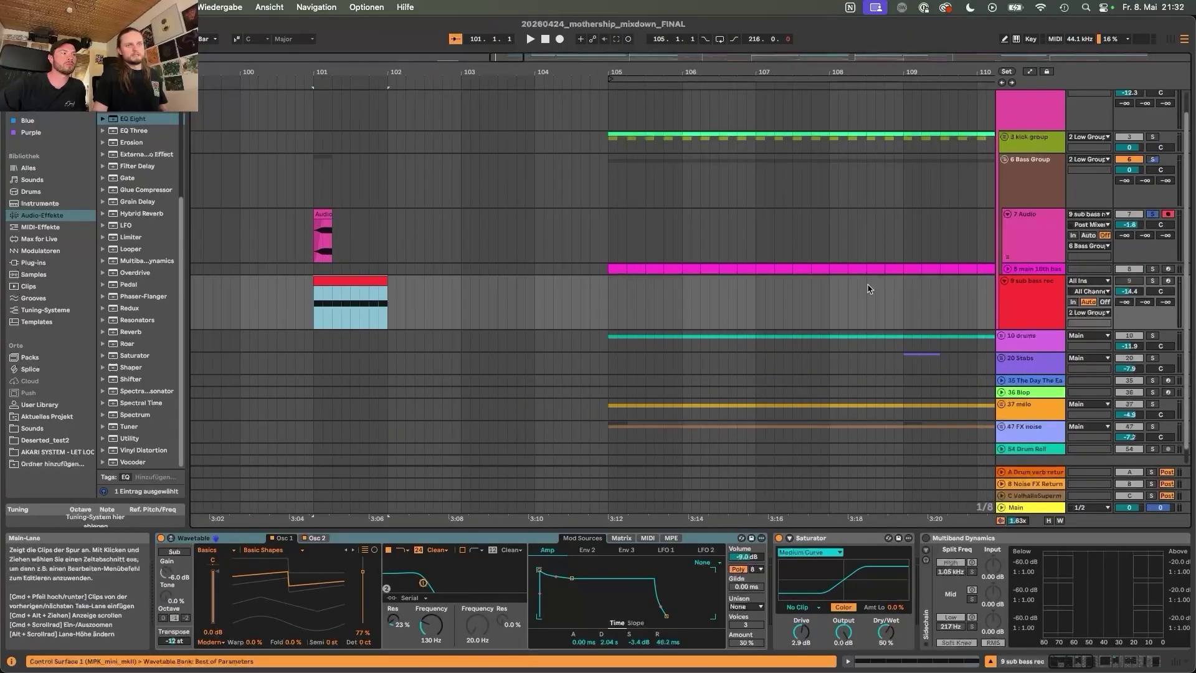
click(1145, 287)
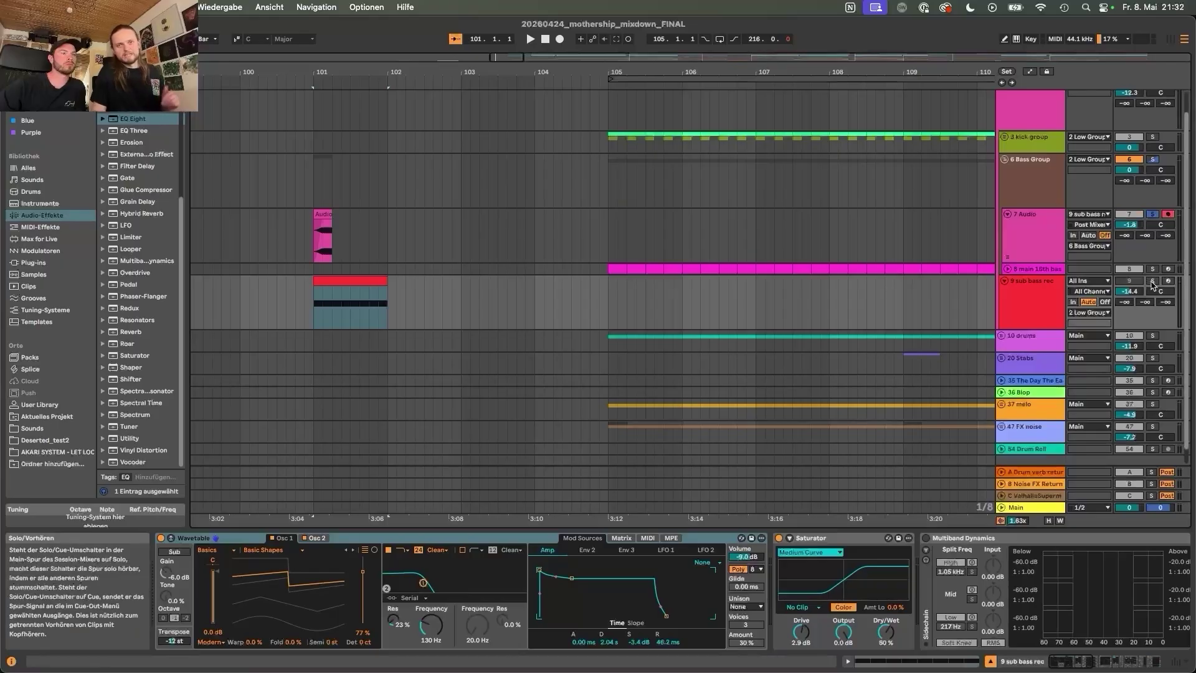
click(1152, 281)
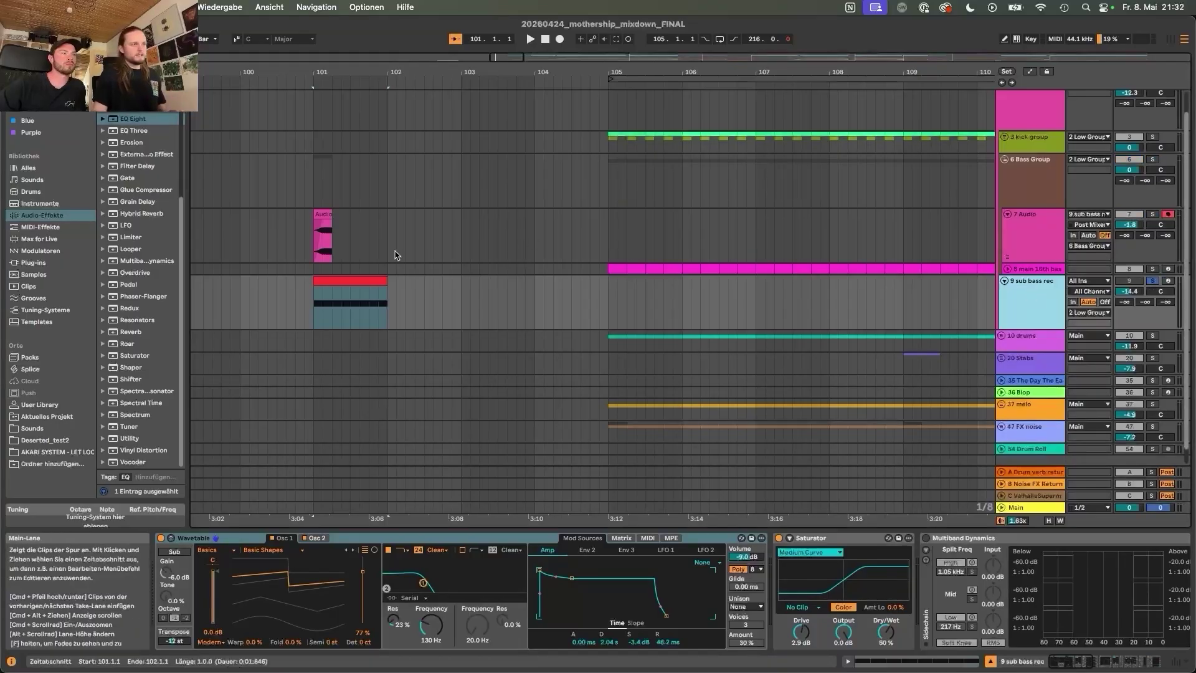
Inspect the settings of both Wavetable oscillators on the sub bass rec track.
scroll(436, 274, left, 5)
click(544, 283)
click(587, 267)
click(583, 279)
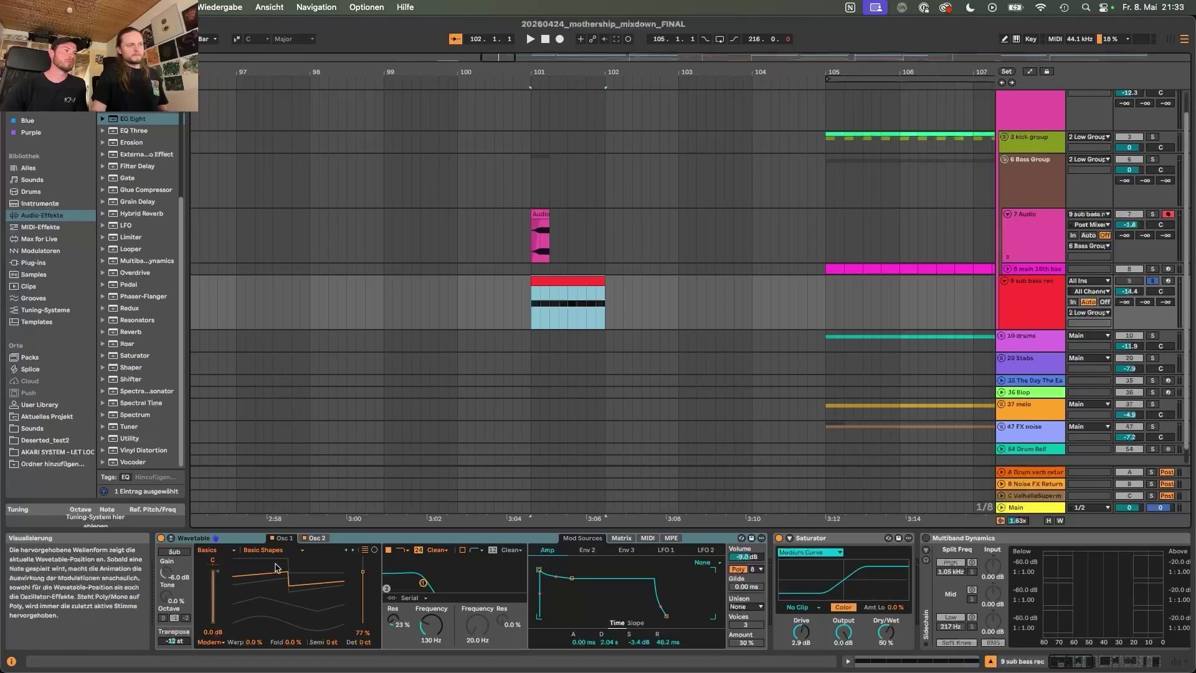
click(221, 578)
click(319, 538)
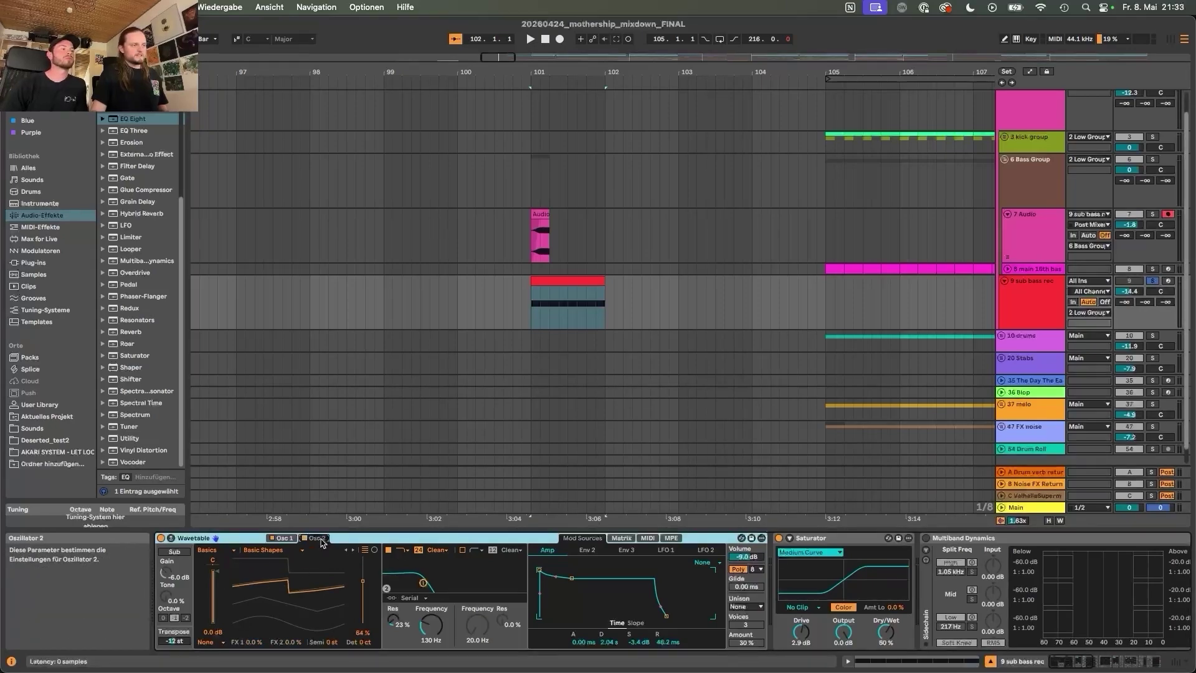
click(284, 538)
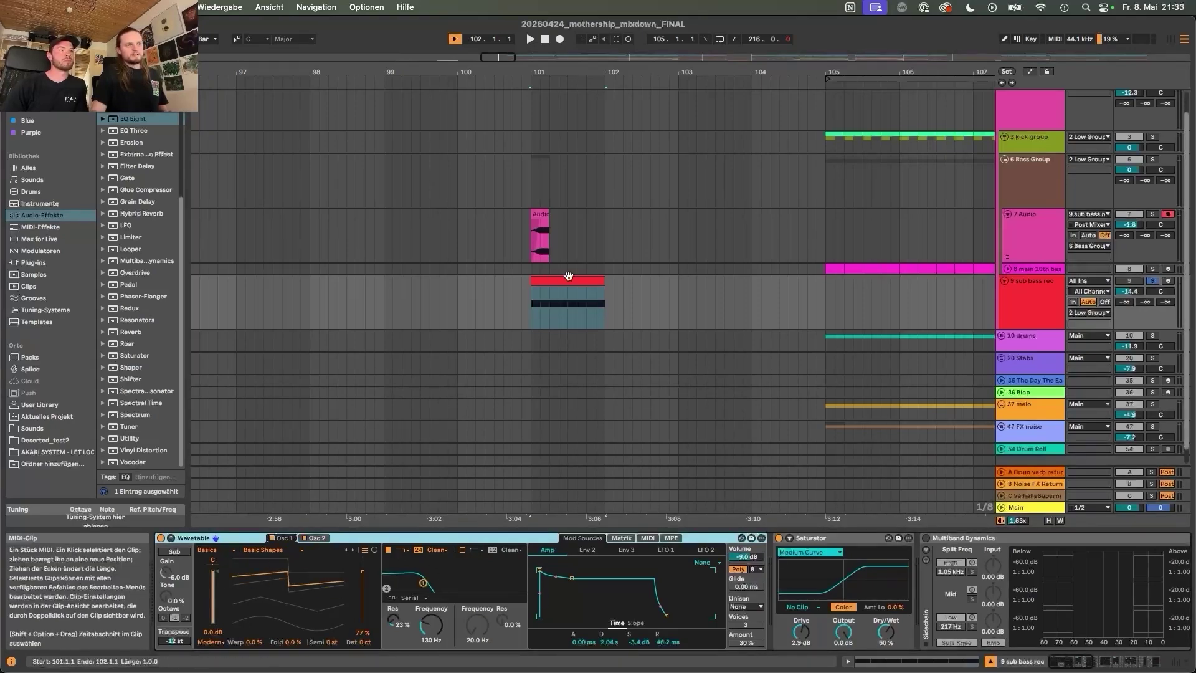
Set the insert marker just before bar 101 on the Audio track and review the track's available input sources without changing the routing.
scroll(568, 275, left, 2)
click(541, 228)
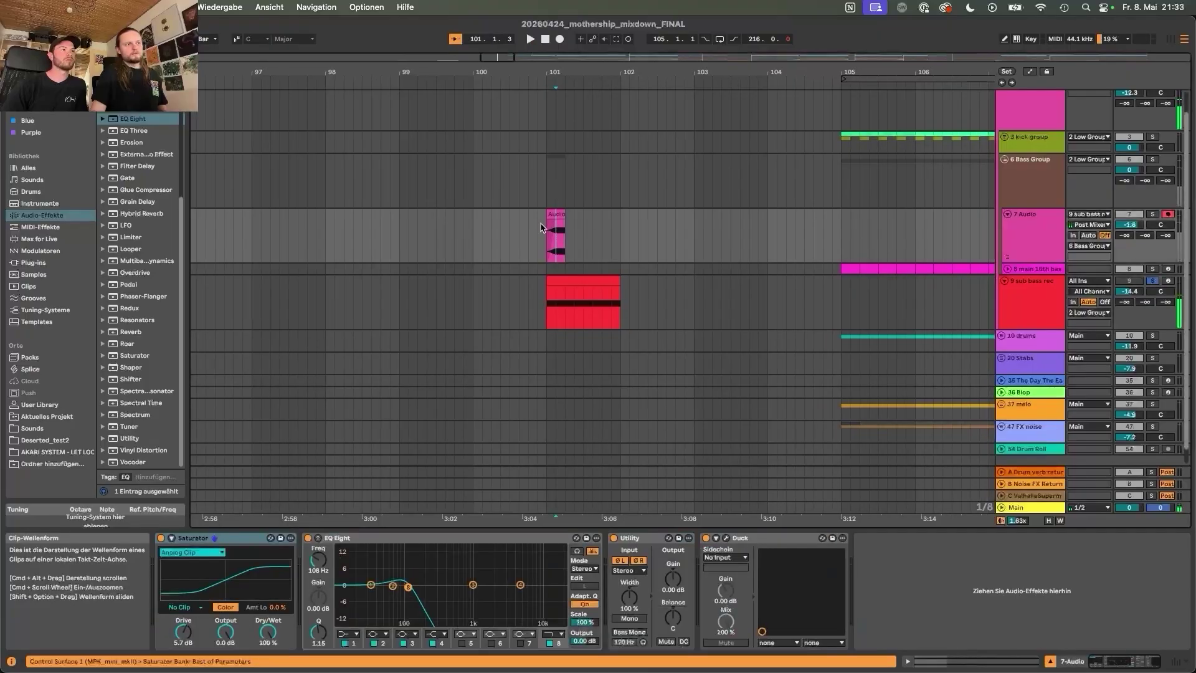
click(540, 227)
click(1078, 215)
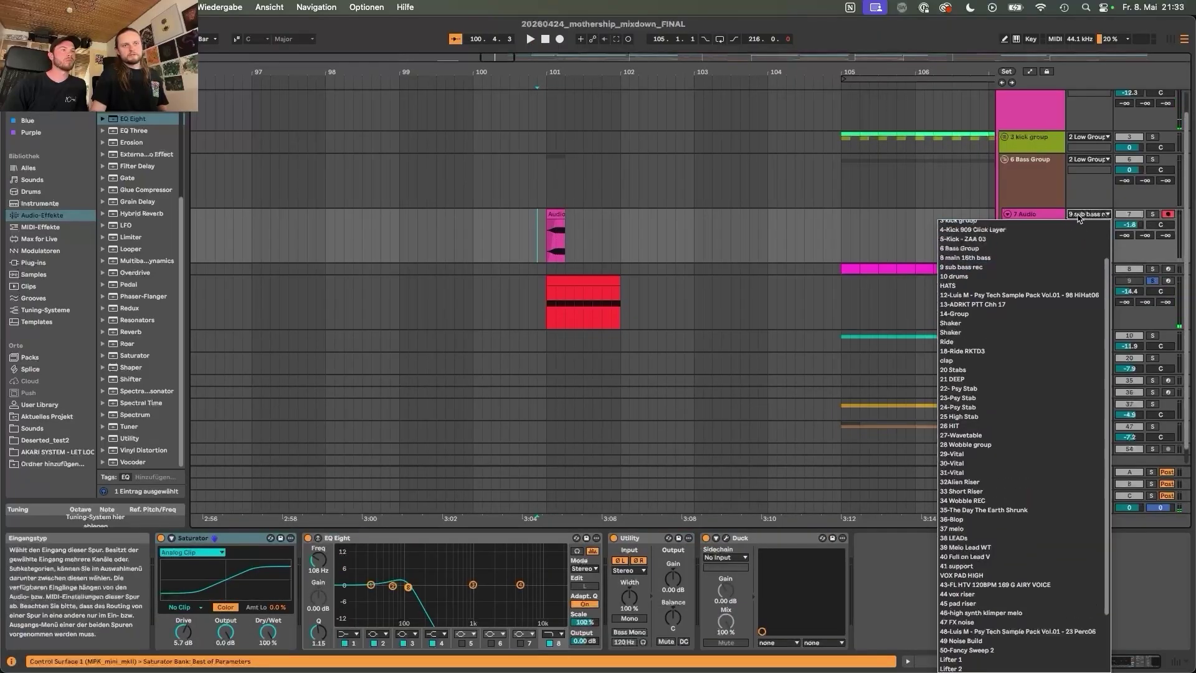
click(1078, 215)
click(1081, 215)
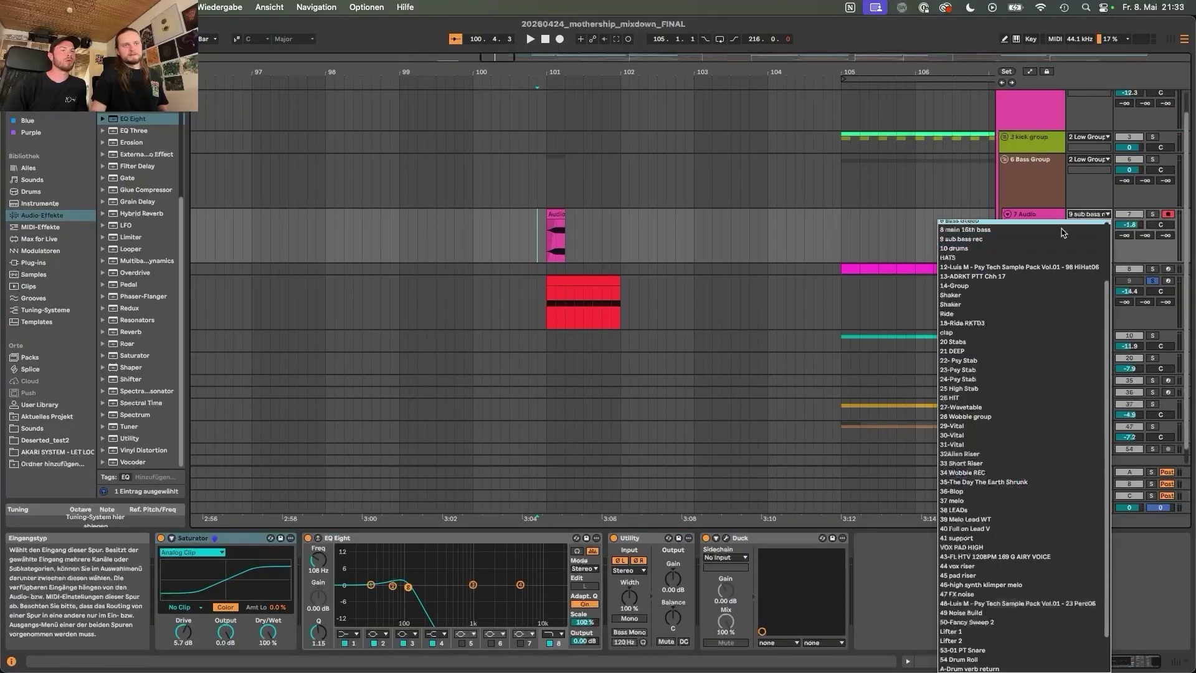
click(1063, 239)
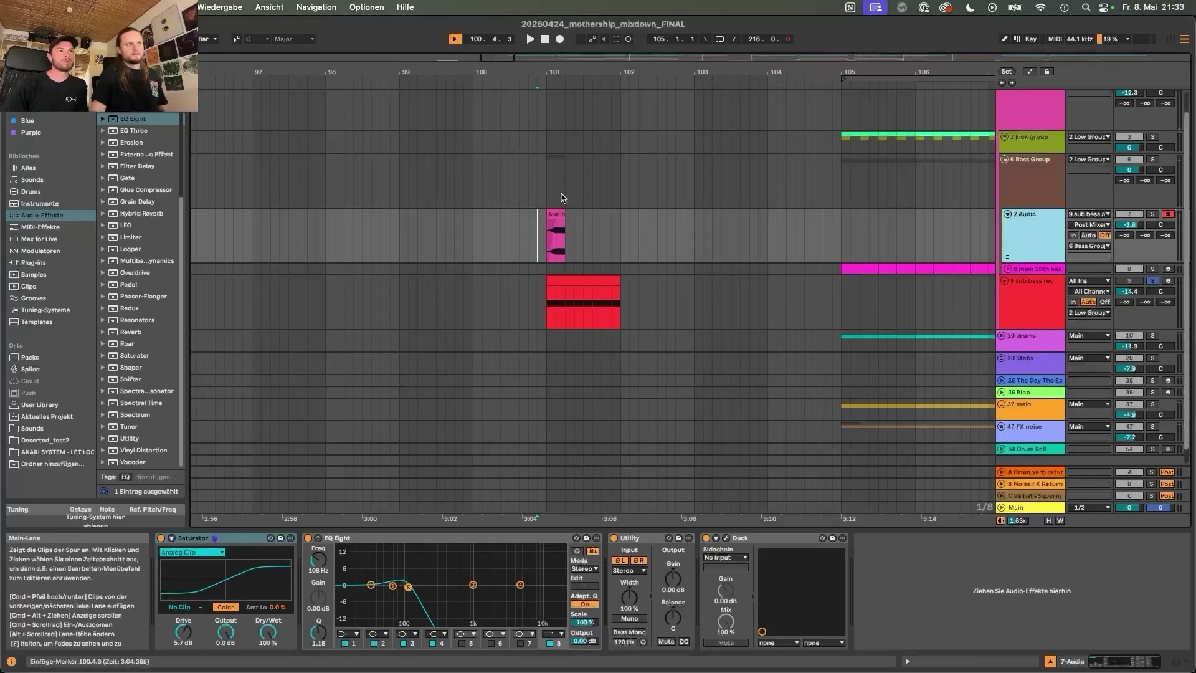
Record the sub bass onto the Audio track from just before bar 101, and check the clip commands available for the MIDI clip.
click(560, 39)
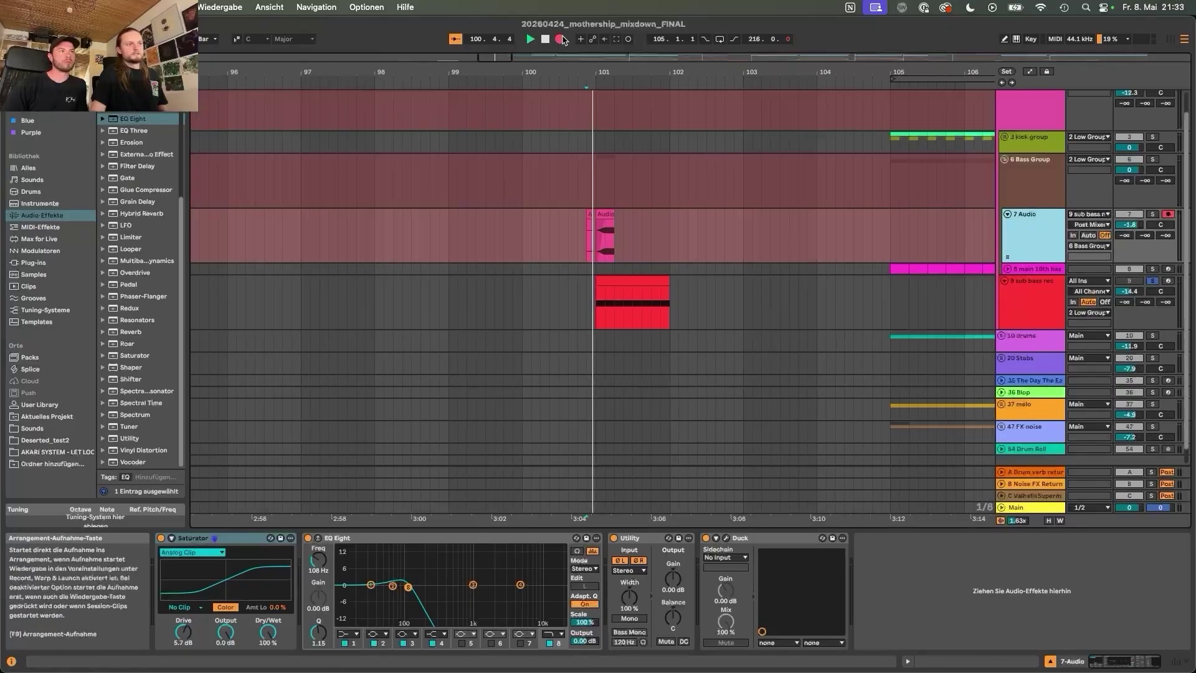
key(space)
click(617, 299)
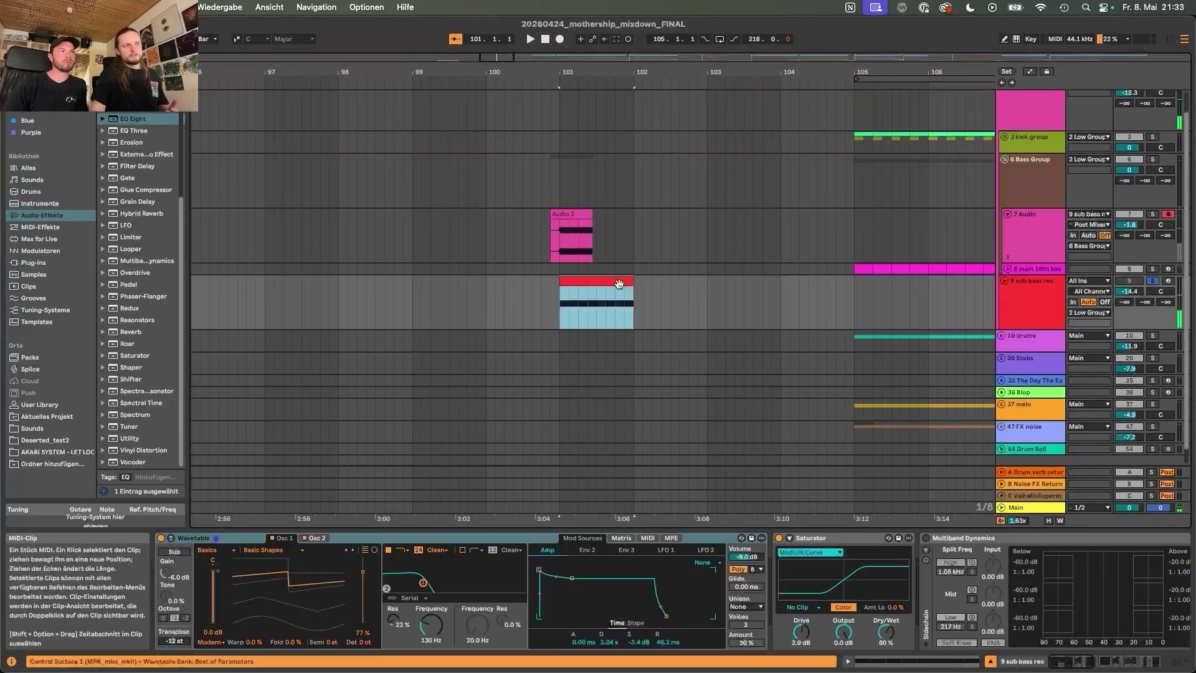
right_click(616, 286)
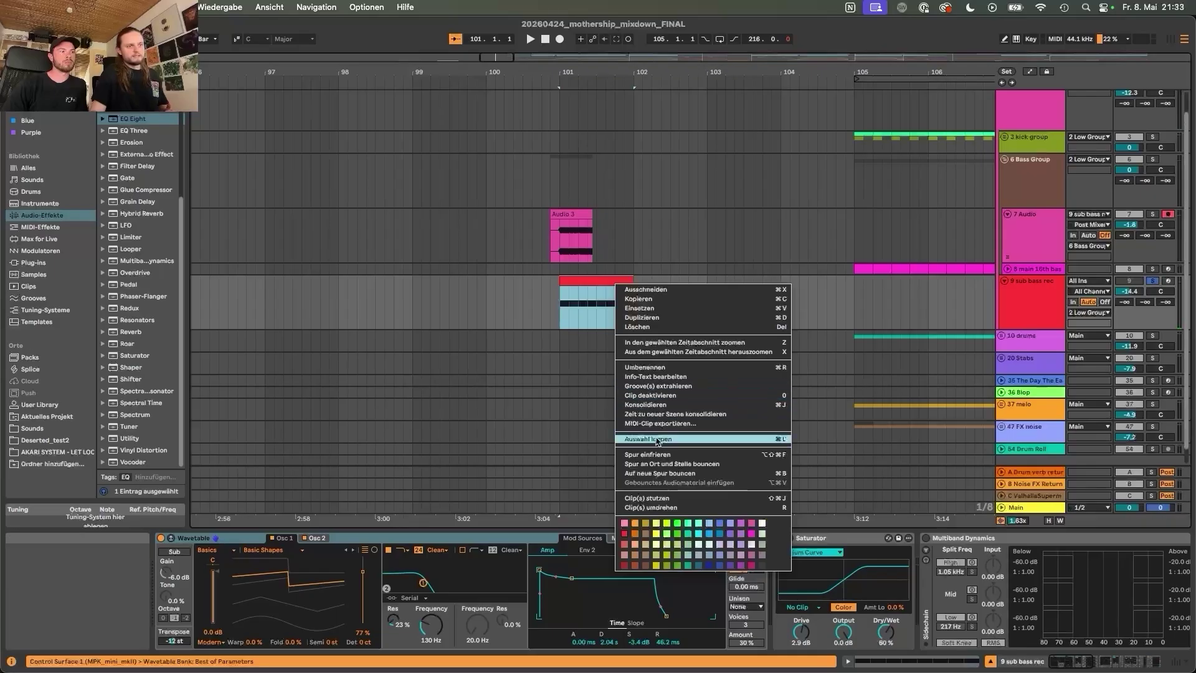
click(585, 392)
Trim the recorded clip on the Audio track to start at bar 101 and end at about 101.2.
click(578, 209)
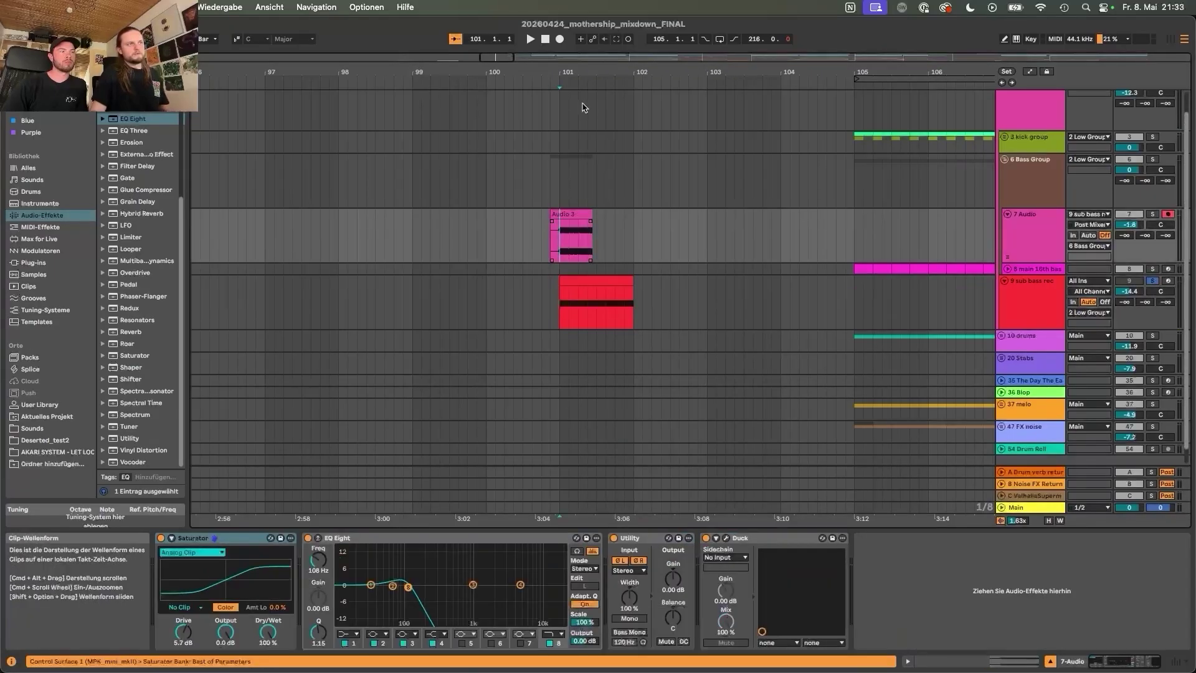
mouse_move(573, 75)
mouse_down()
mouse_move(573, 144)
mouse_move(564, 86)
mouse_up()
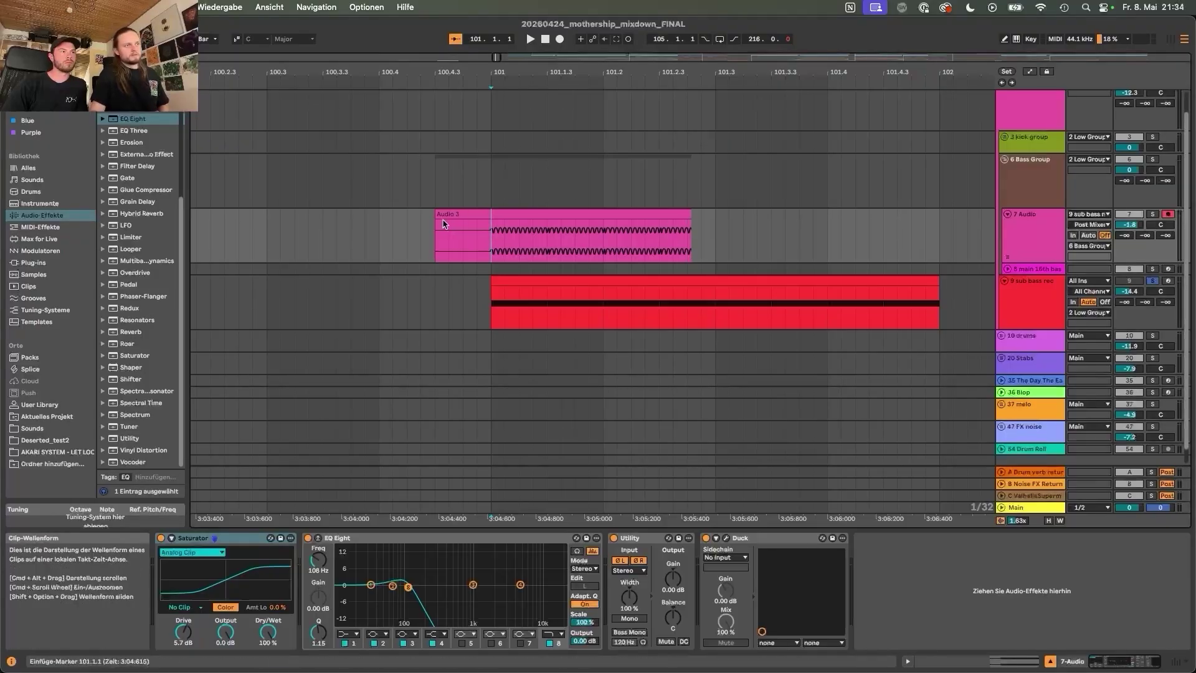
drag(436, 219, 491, 218)
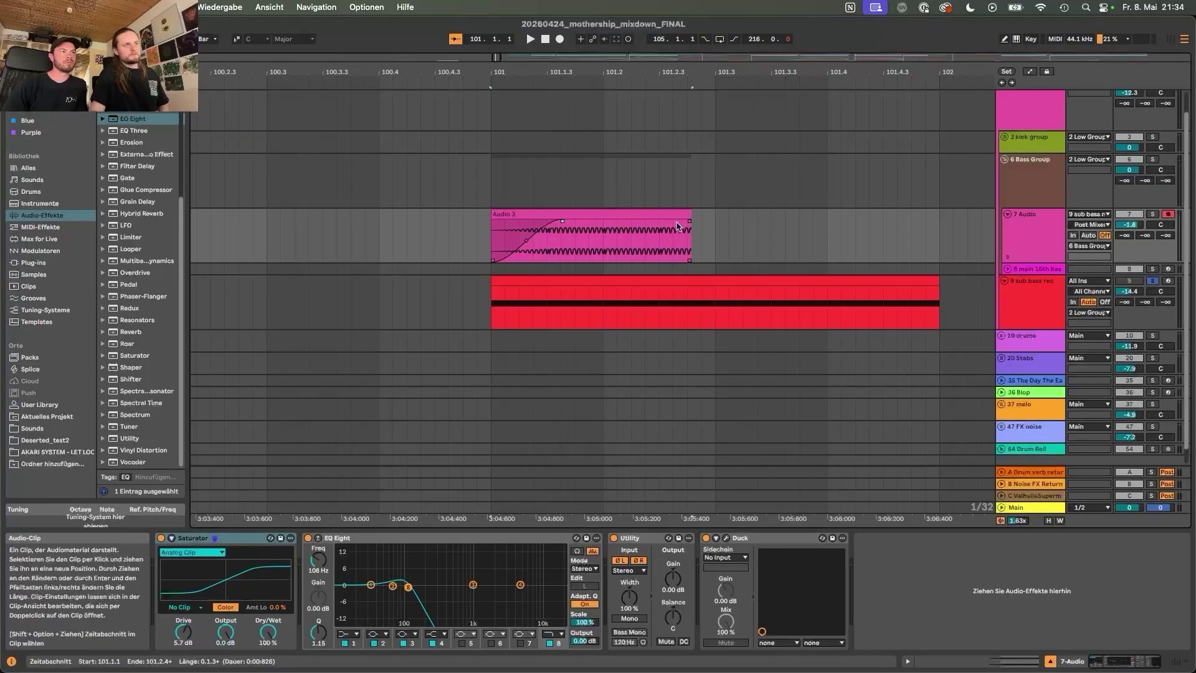
drag(689, 215, 606, 216)
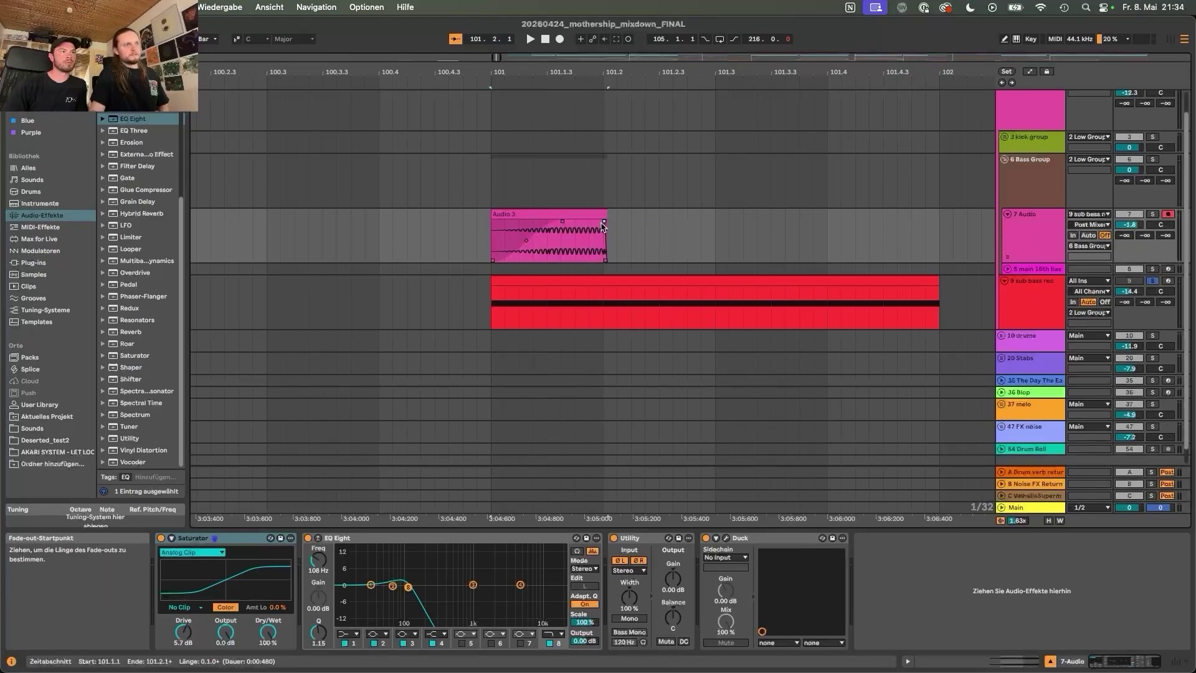
Go to the Audio track's clips at bar 113 and unfold the kick group to show its layers.
drag(569, 64, 536, 81)
click(497, 212)
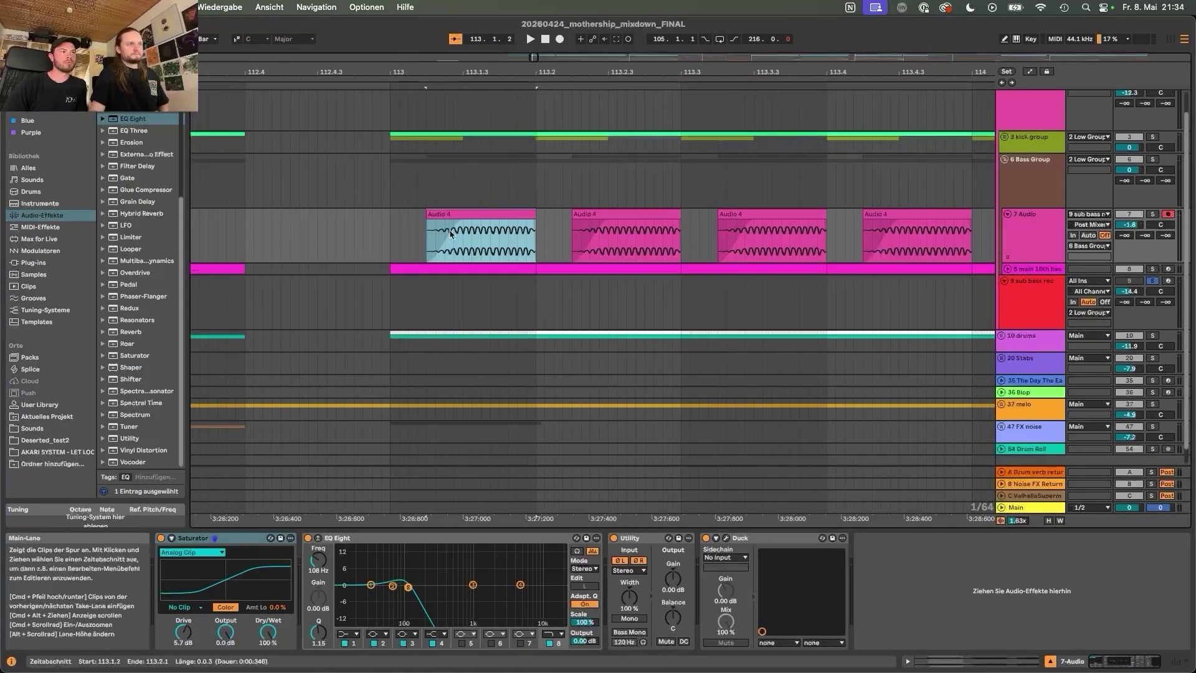
click(390, 224)
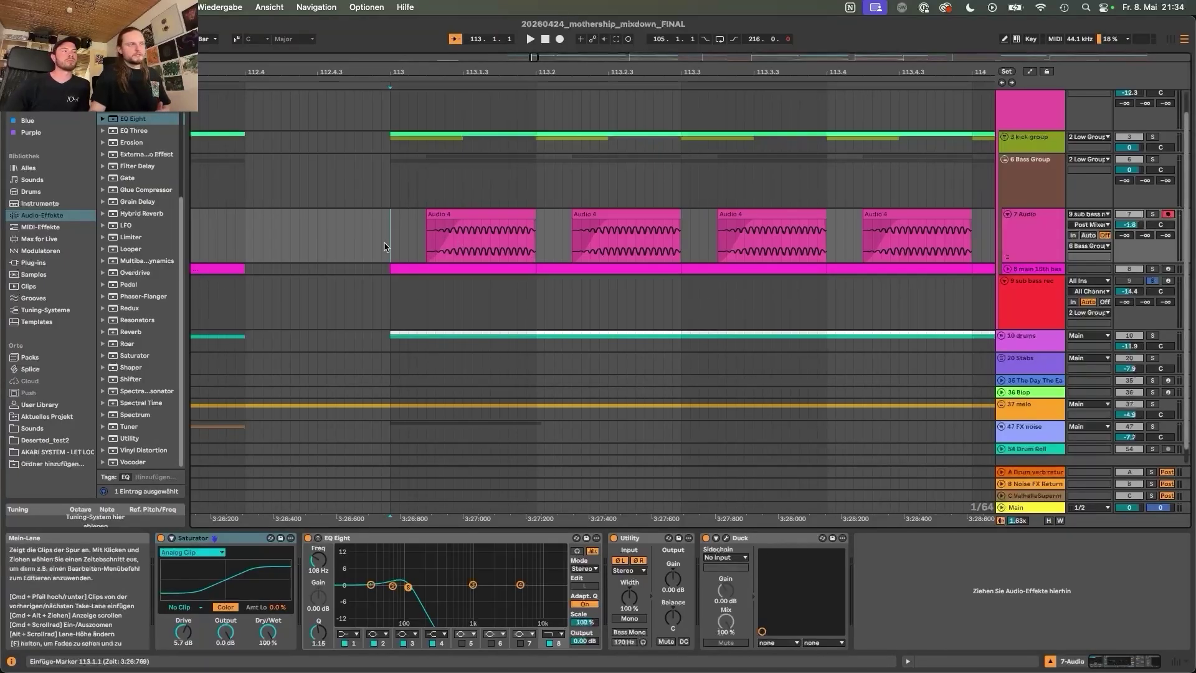
click(382, 198)
scroll(414, 208, up, 1)
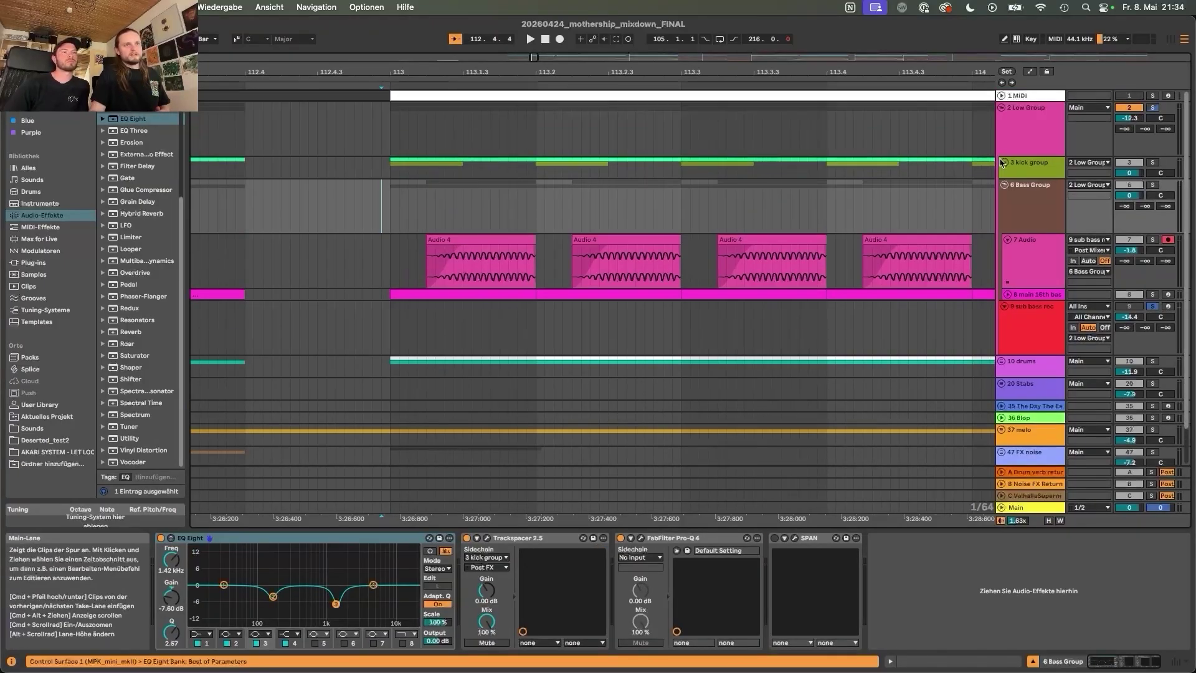
click(1002, 162)
scroll(1001, 162, down, 2)
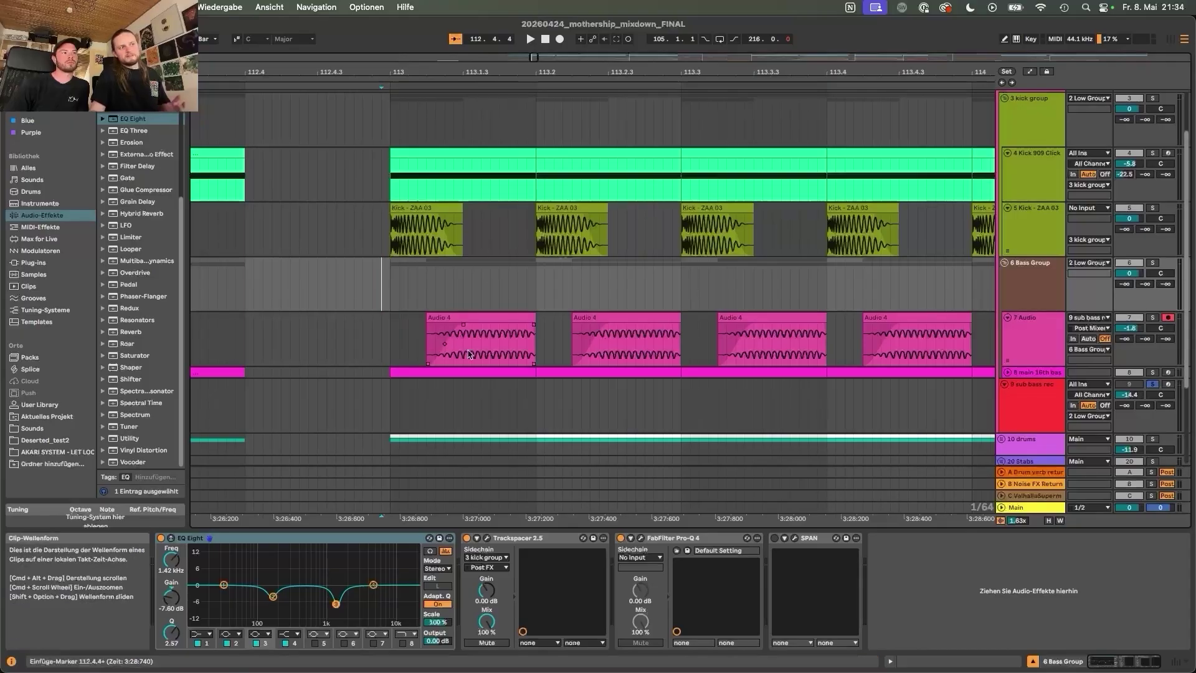
Examine how the first Audio 4 bass clip is placed within the beat from 113 to 113.2 relative to the kick.
drag(390, 341, 534, 338)
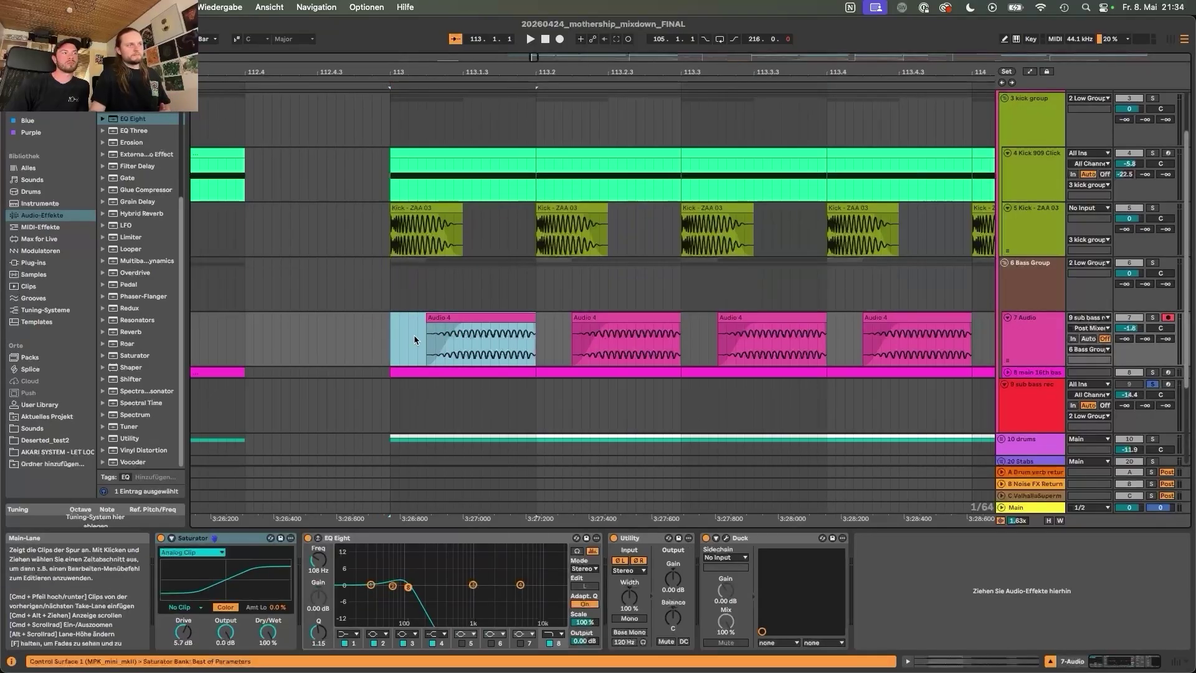
click(457, 317)
click(396, 334)
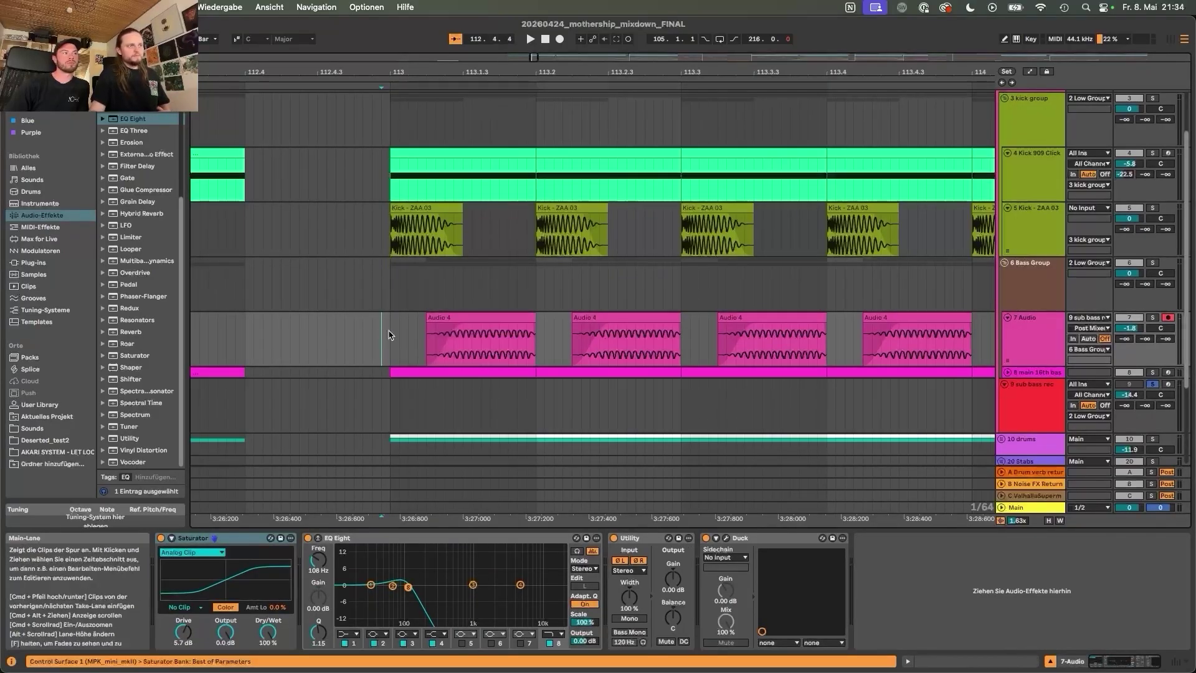
click(491, 318)
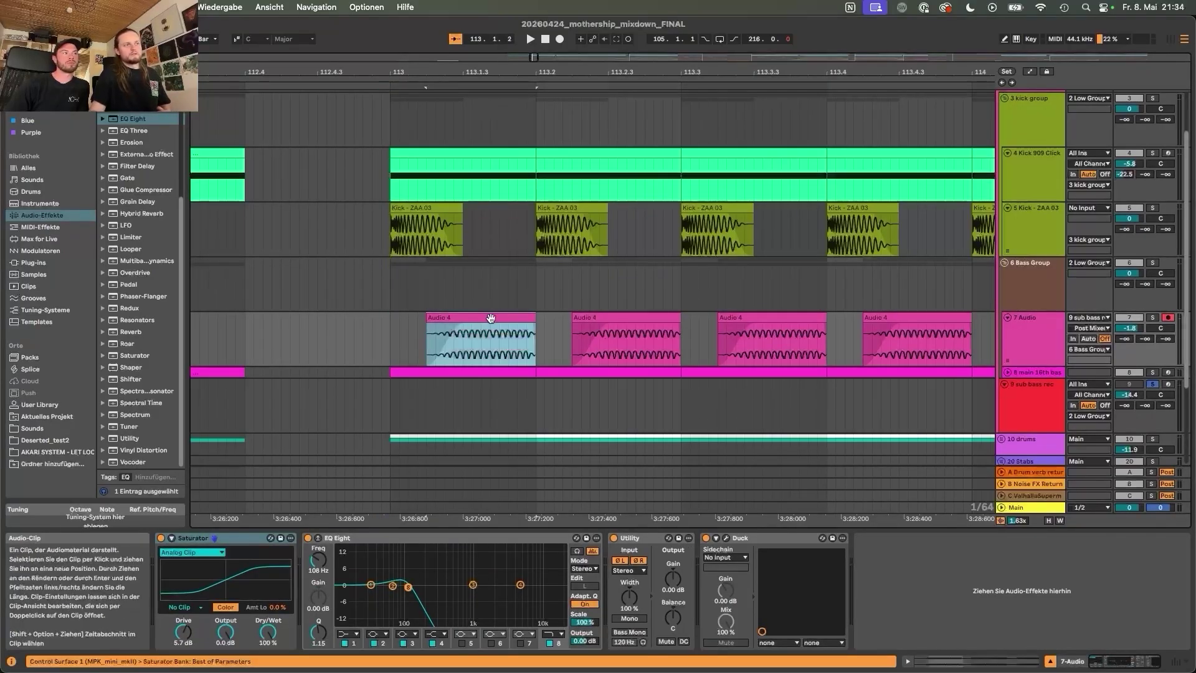
click(391, 329)
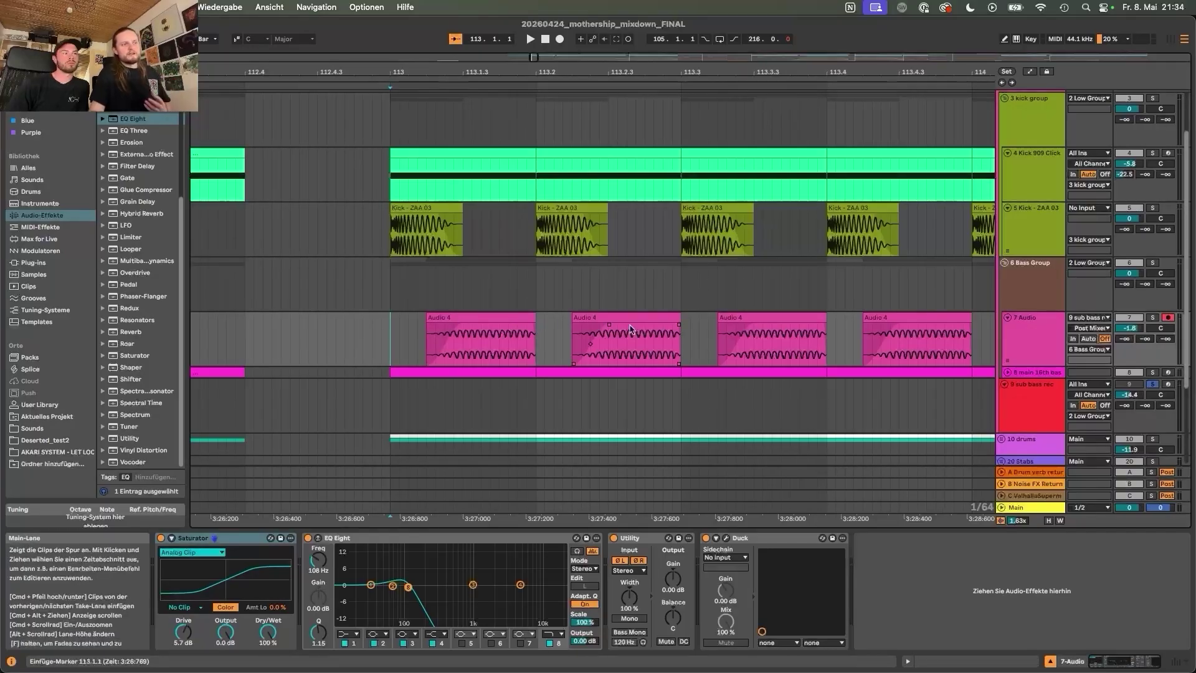
Select the first Audio 4 clip after bar 113 and solo the Audio track.
scroll(504, 262, down, 5)
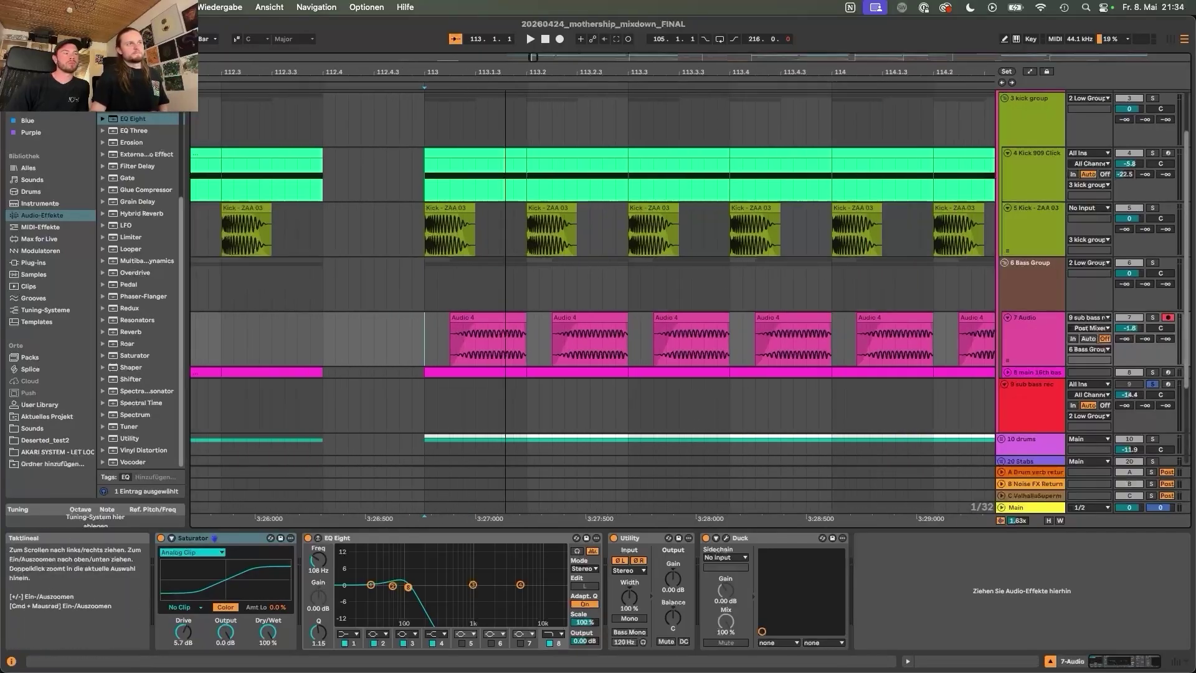
scroll(482, 122, down, 1)
scroll(482, 122, down, 2)
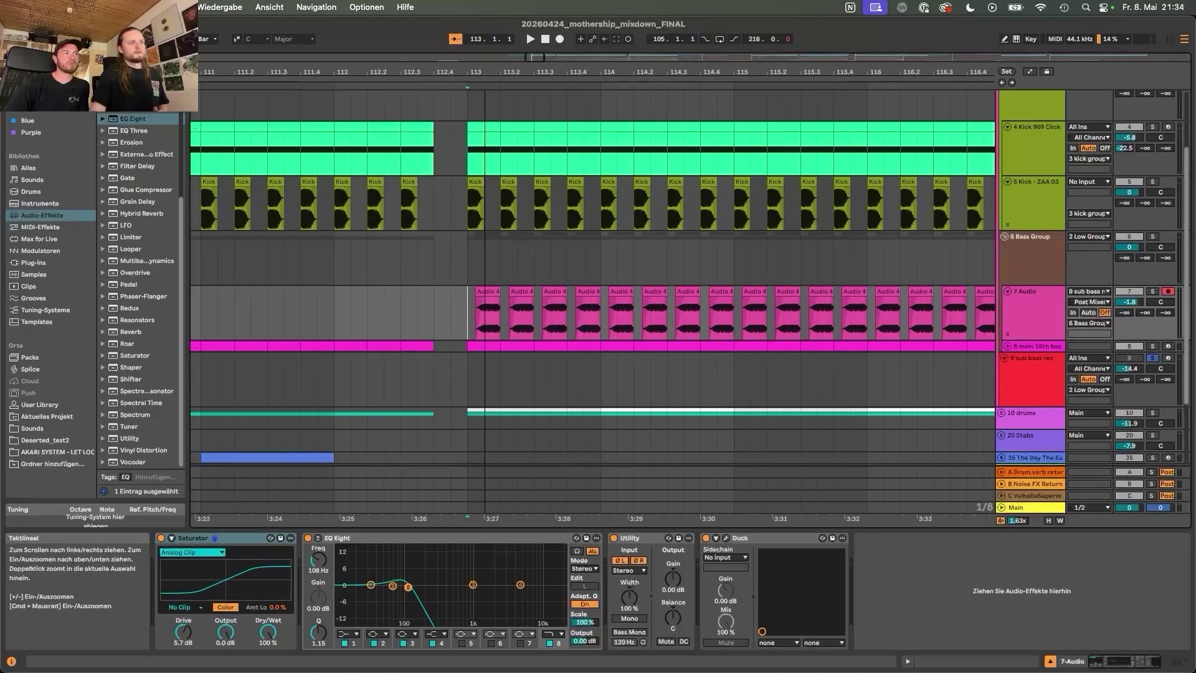
scroll(482, 122, up, 2)
scroll(554, 392, down, 1)
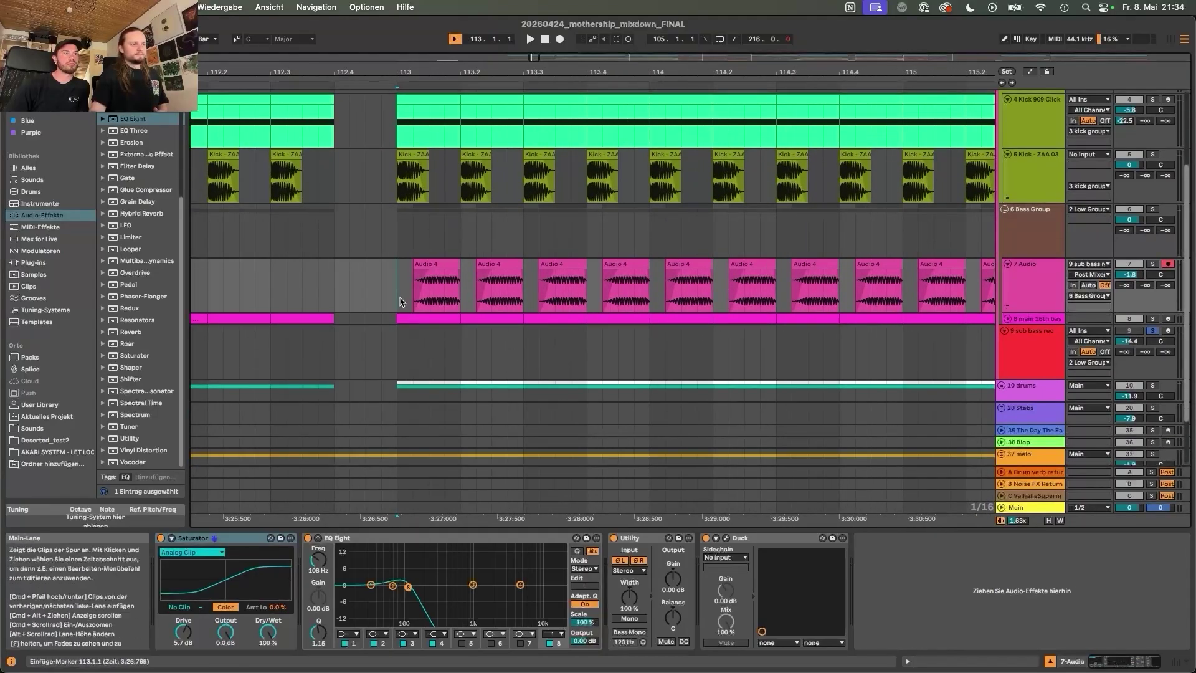
scroll(496, 256, up, 1)
click(437, 290)
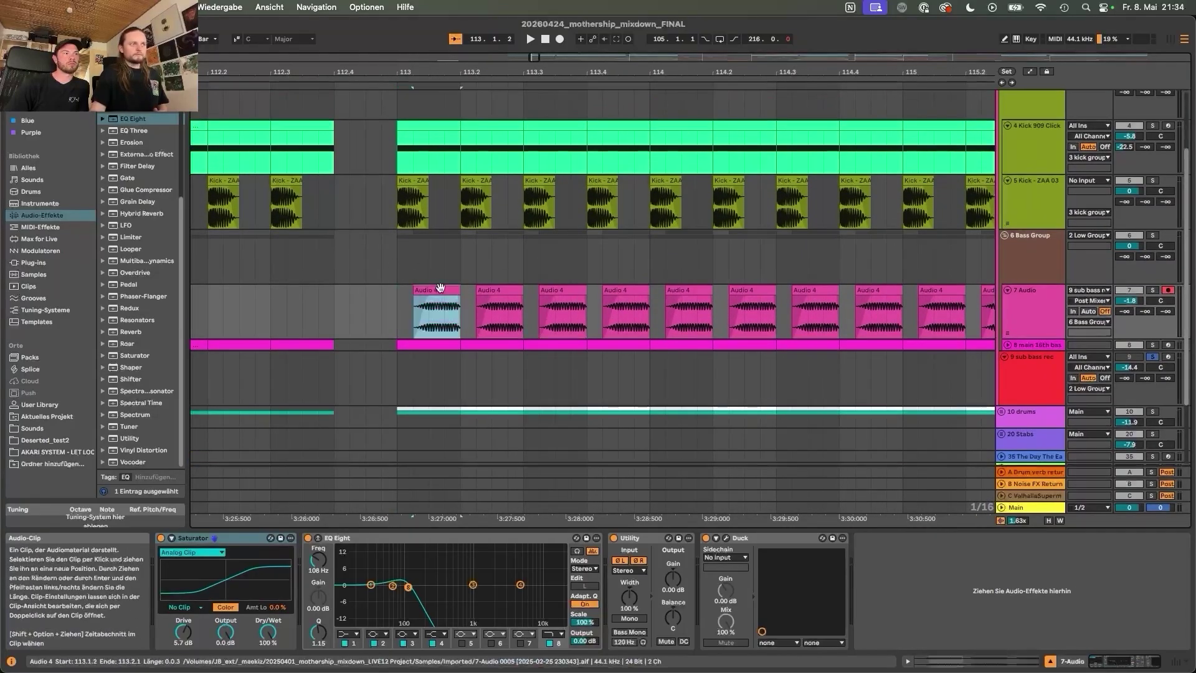
click(1012, 303)
key(s)
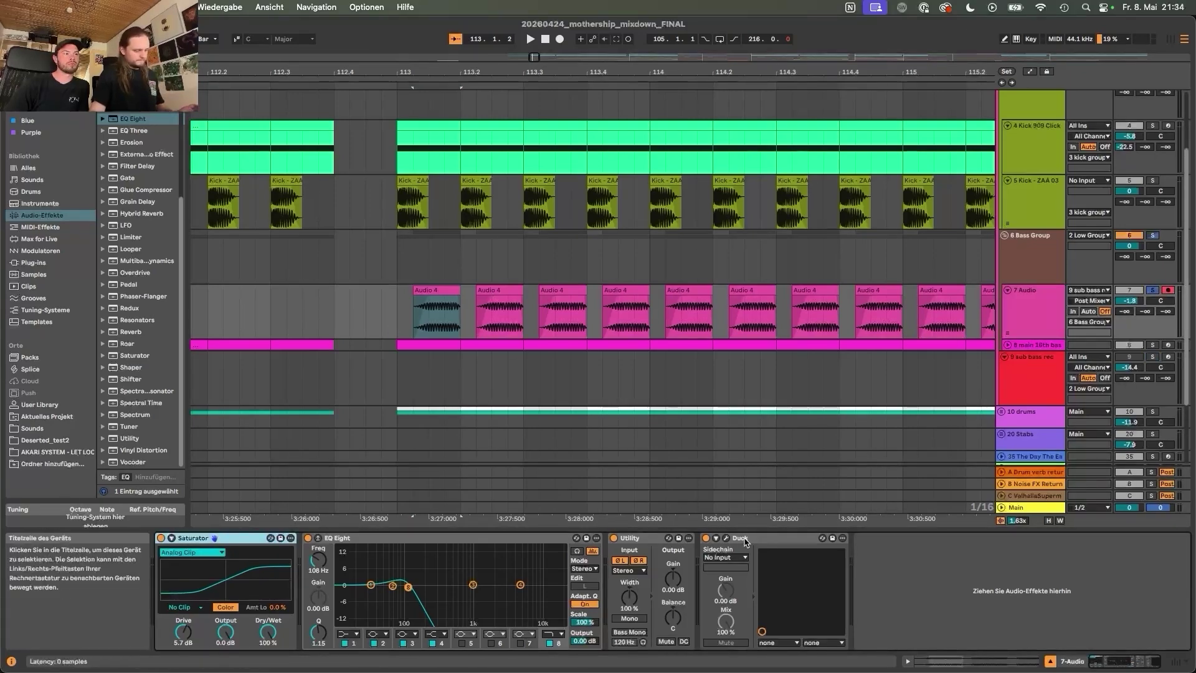
Bypass the Audio track's Saturator, EQ Eight, Utility and Duck devices, and play the bass clips from the first one after bar 113.
click(160, 537)
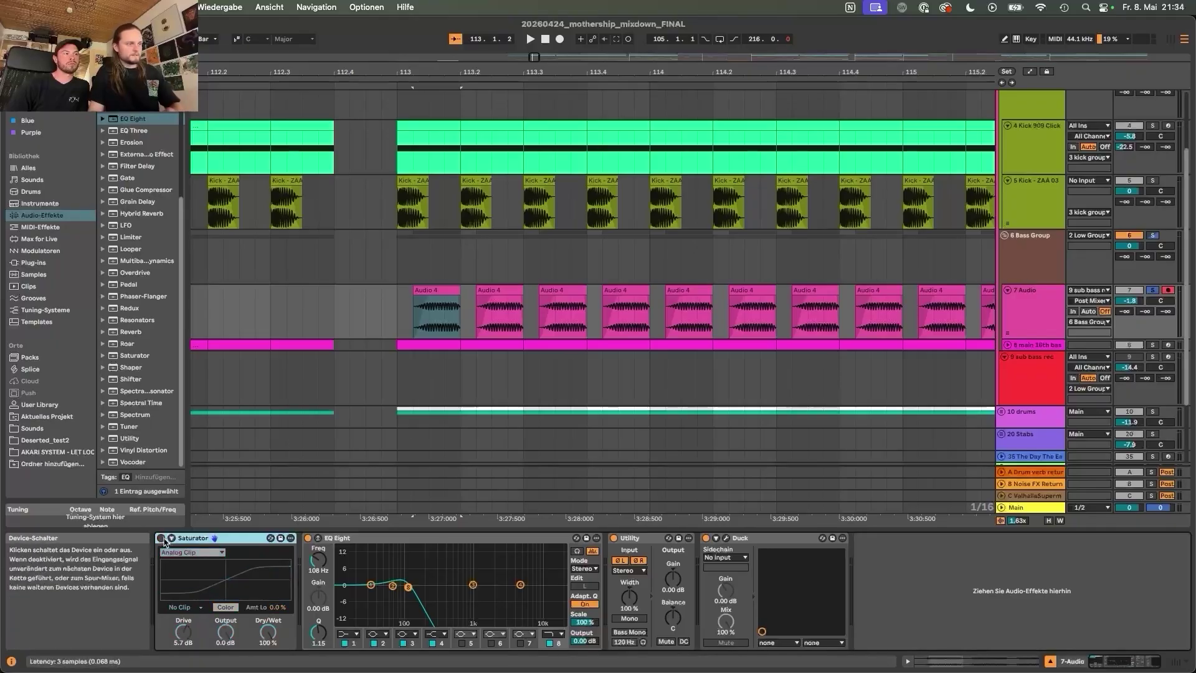
click(307, 537)
click(613, 538)
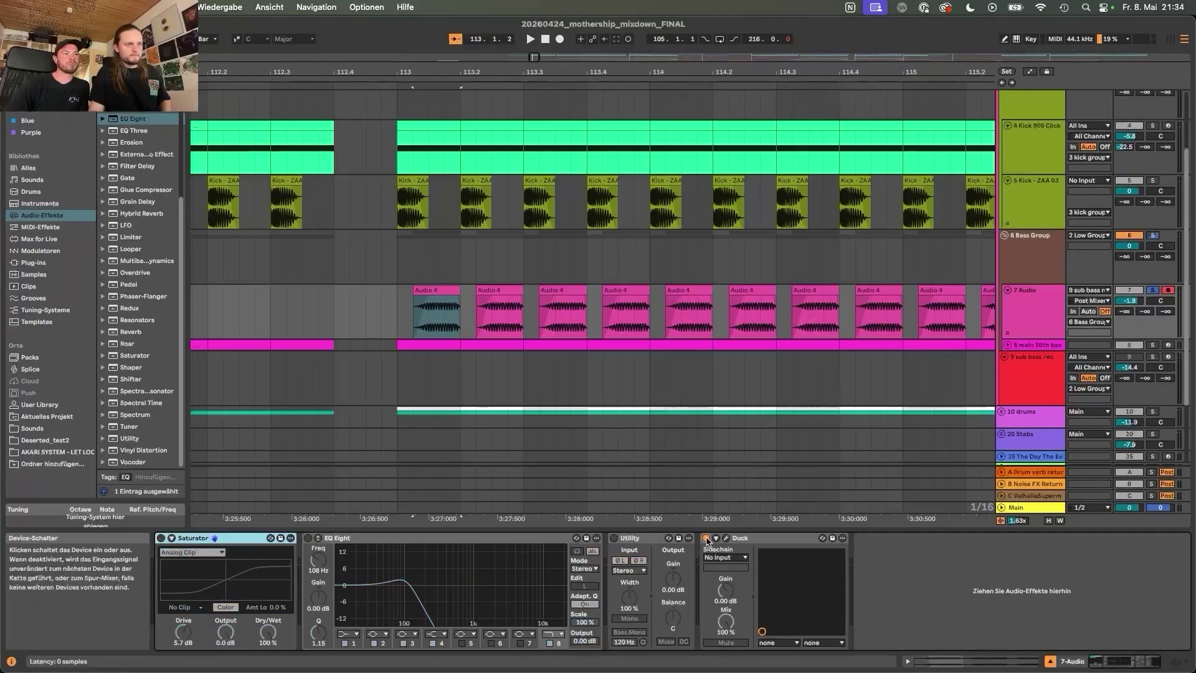
click(417, 295)
key(space)
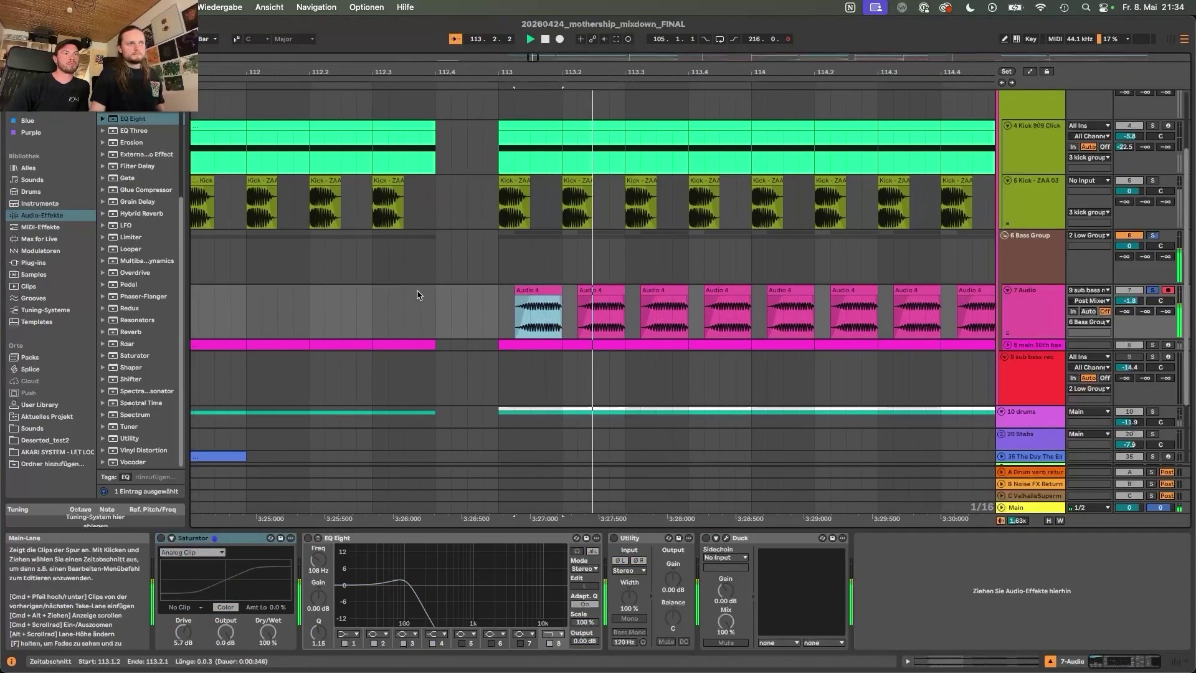
Turn the Audio track's Saturator and EQ Eight back on during playback and return to the first Audio 4 clip after bar 113.
click(161, 538)
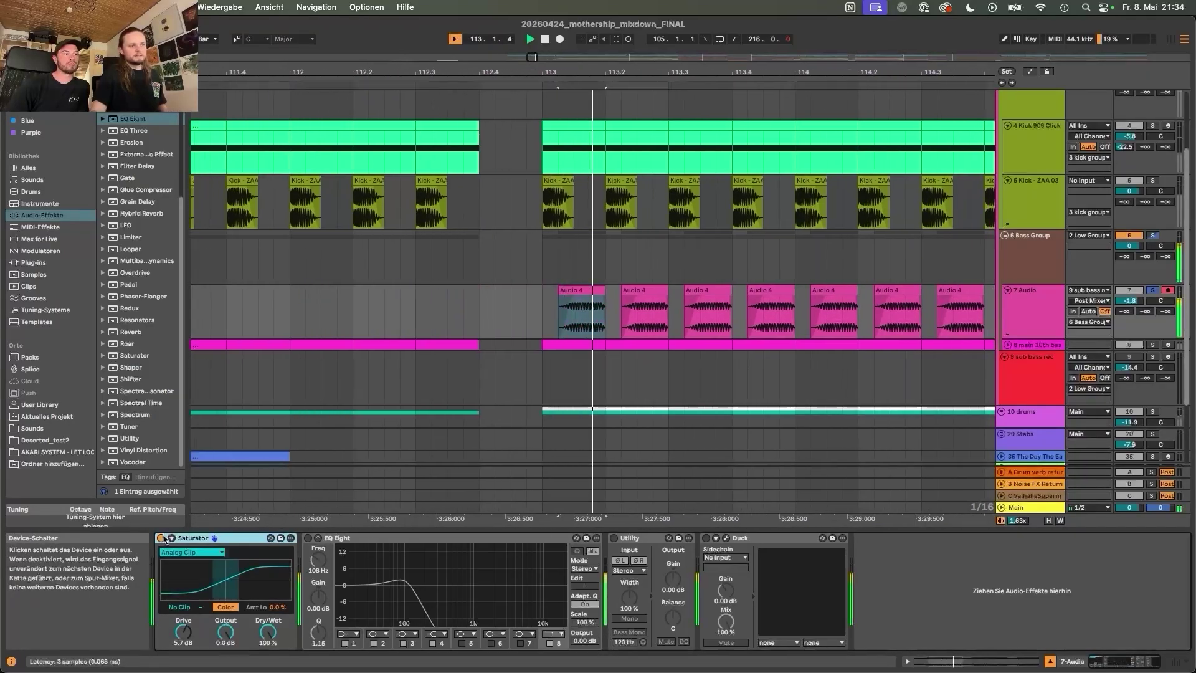
click(309, 539)
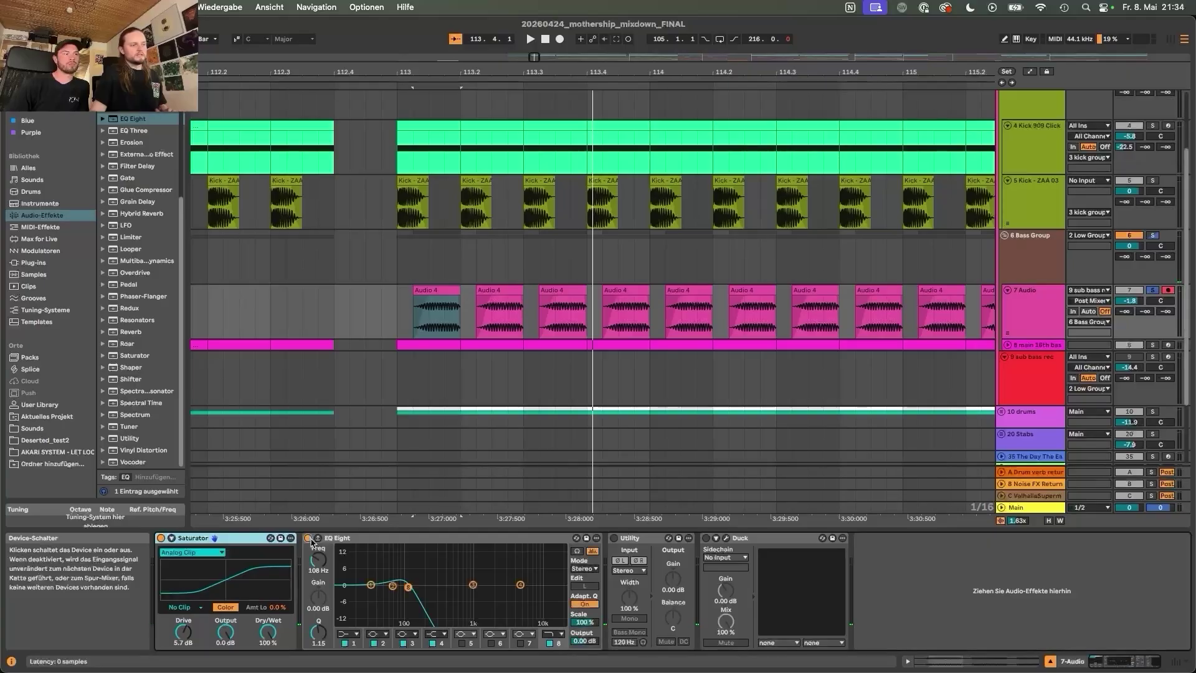
click(441, 291)
key(space)
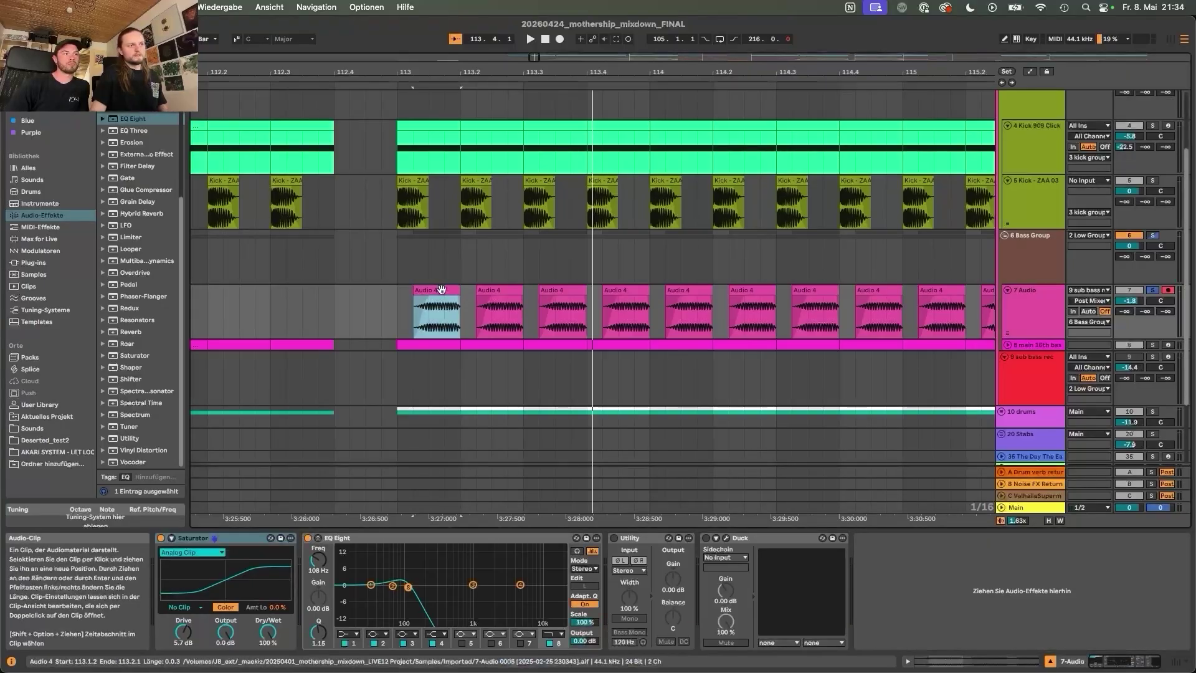
Turn on the Audio track's Utility and compare the sub bass with it off and on during playback.
click(619, 539)
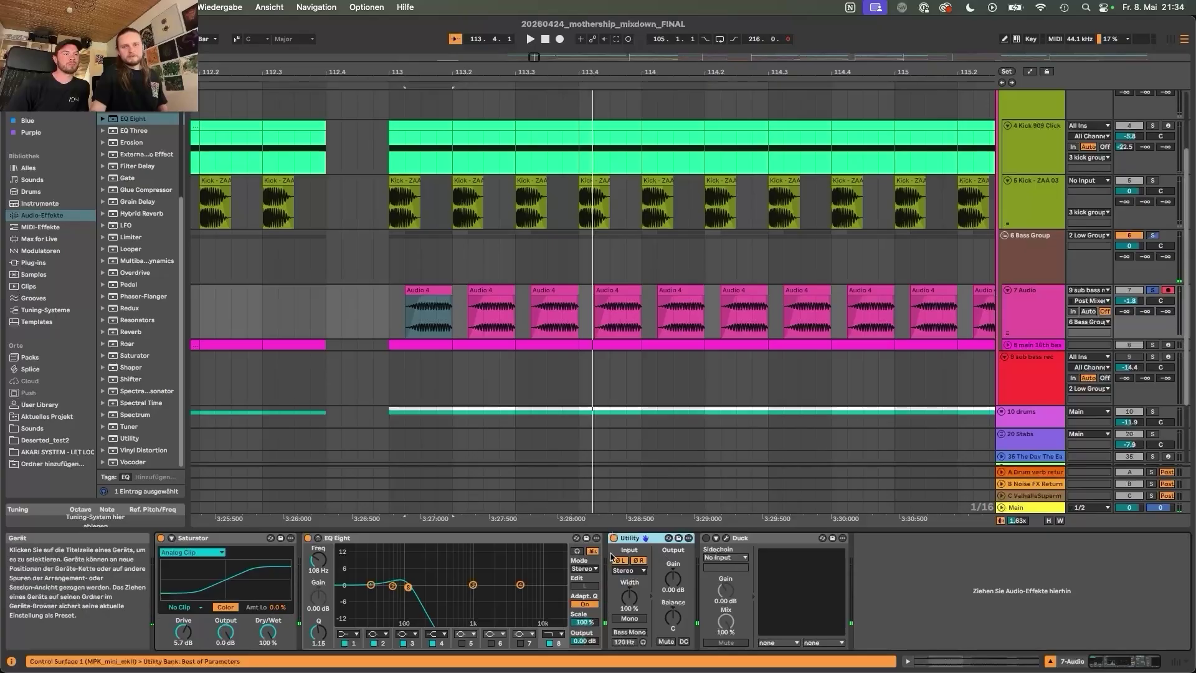
key(space)
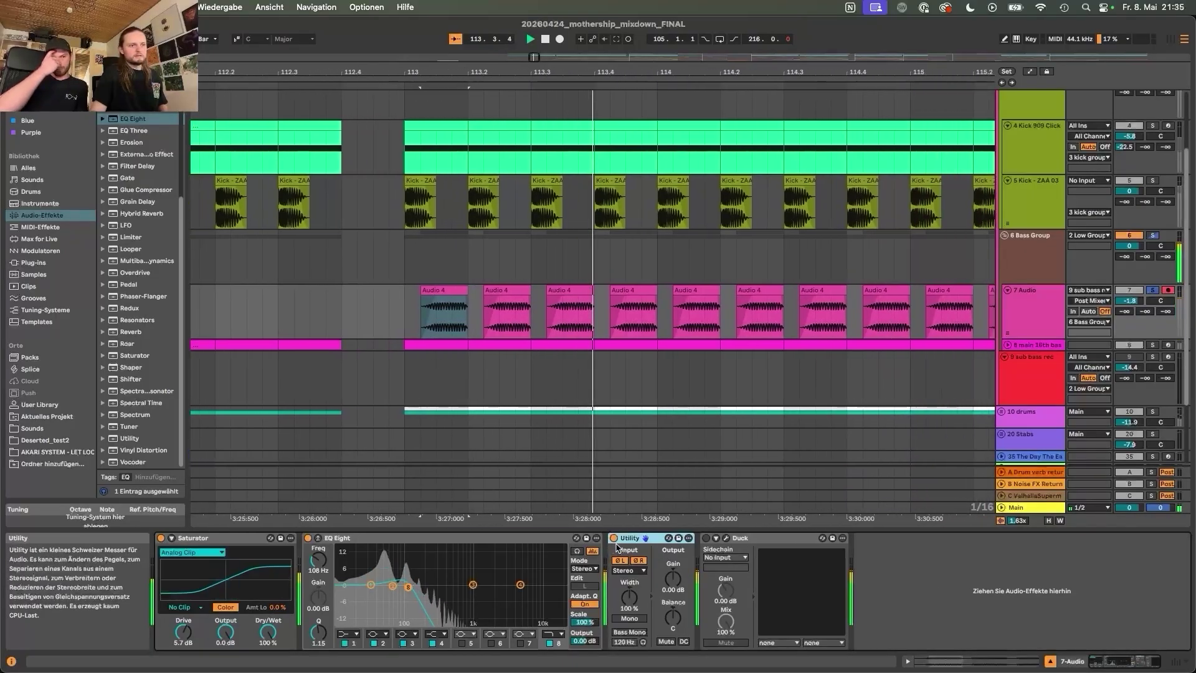
click(614, 539)
click(614, 539)
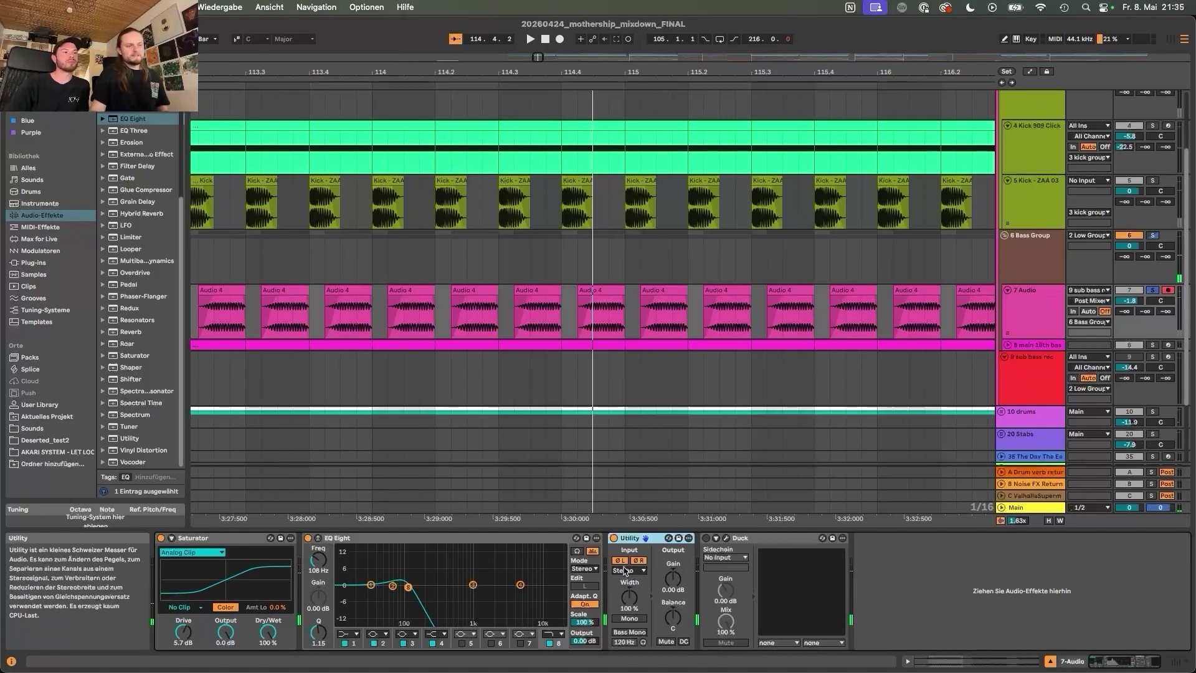
Solo the whole Bass Group and play it from 113.4, comparing the Audio track's Utility off and on.
click(347, 301)
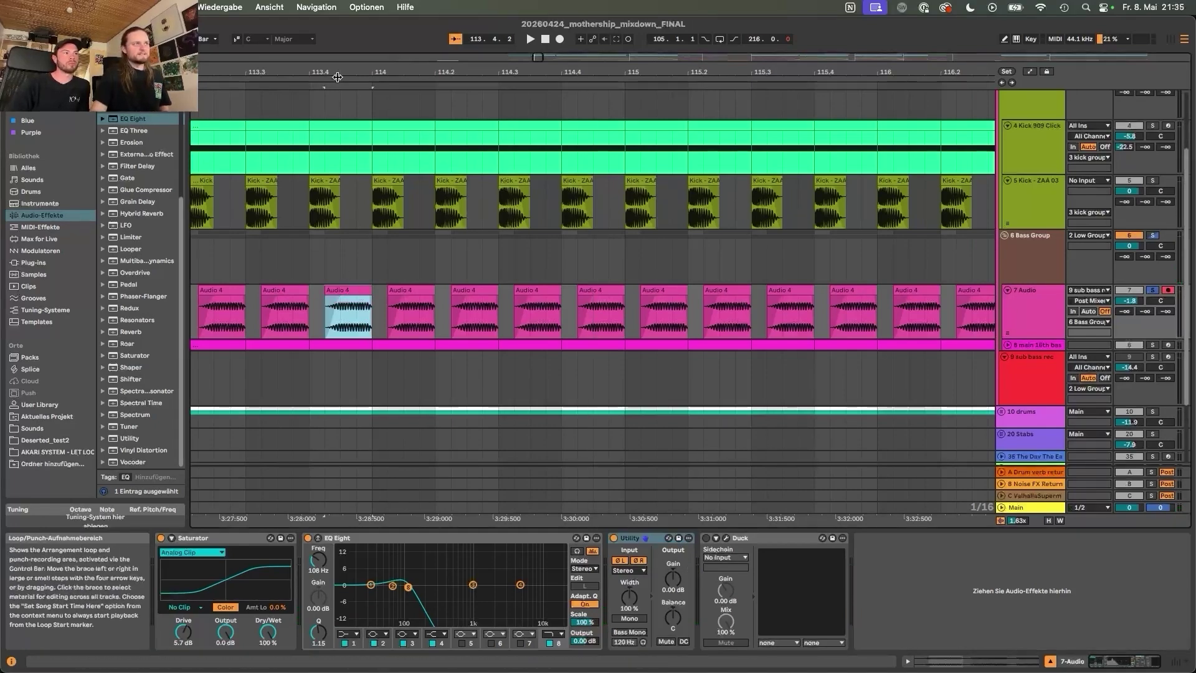
drag(337, 77, 374, 124)
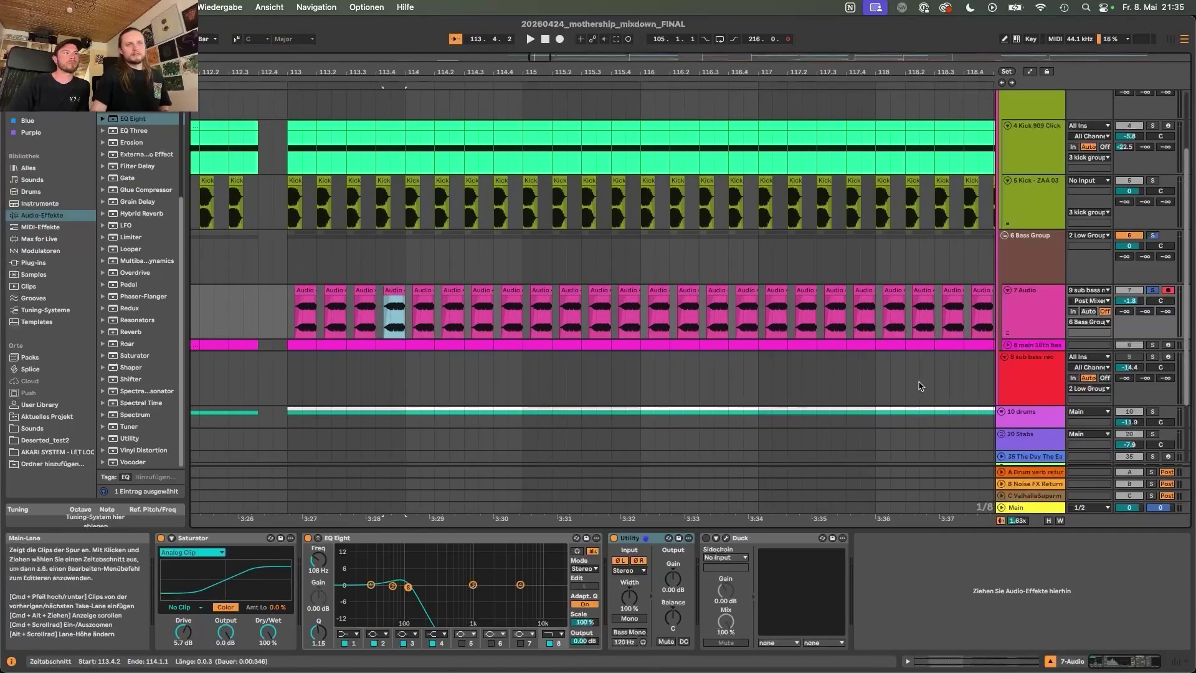
key(Down)
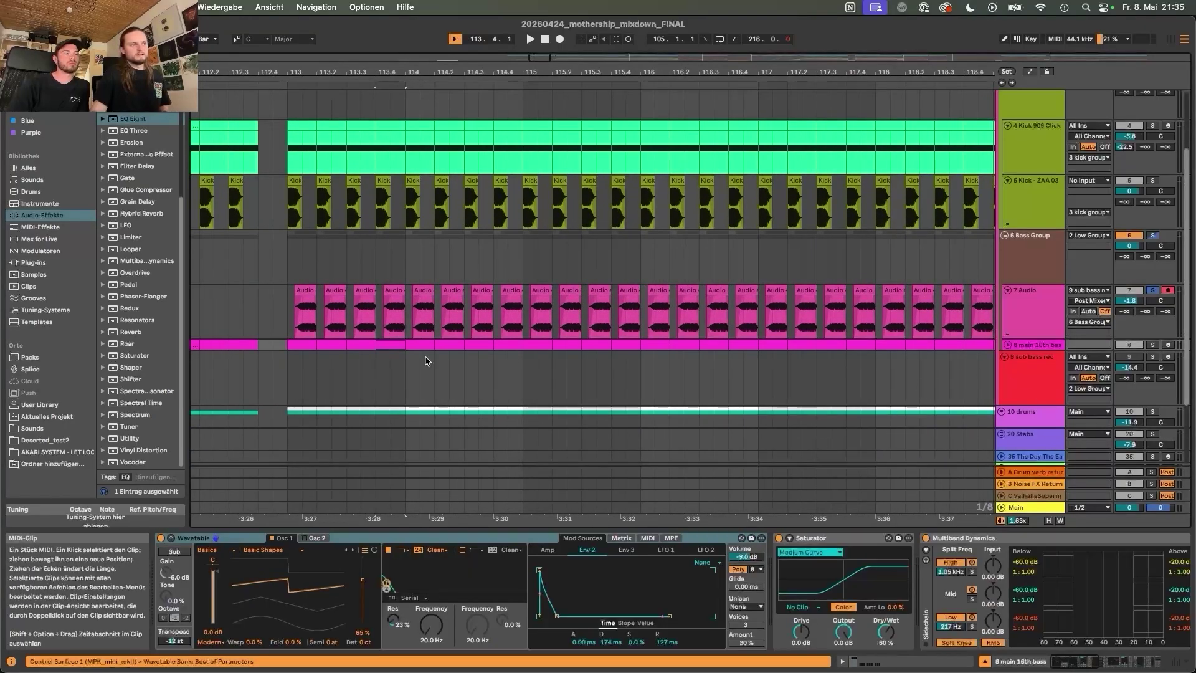
click(1130, 262)
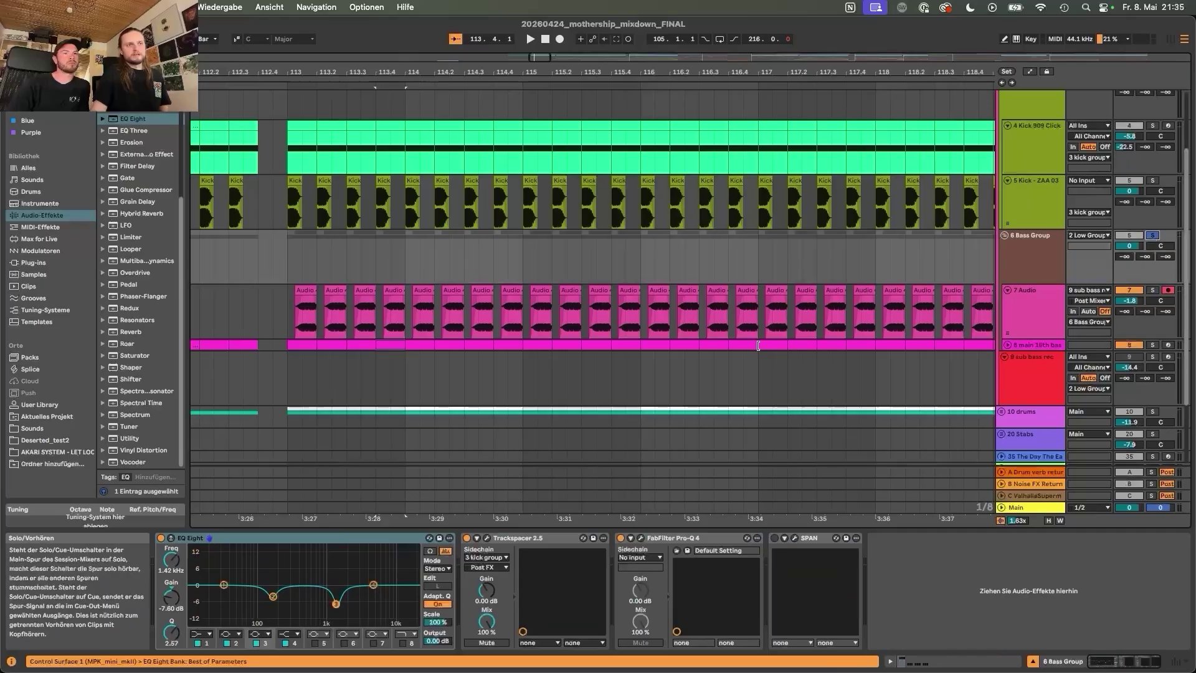
click(1037, 310)
key(space)
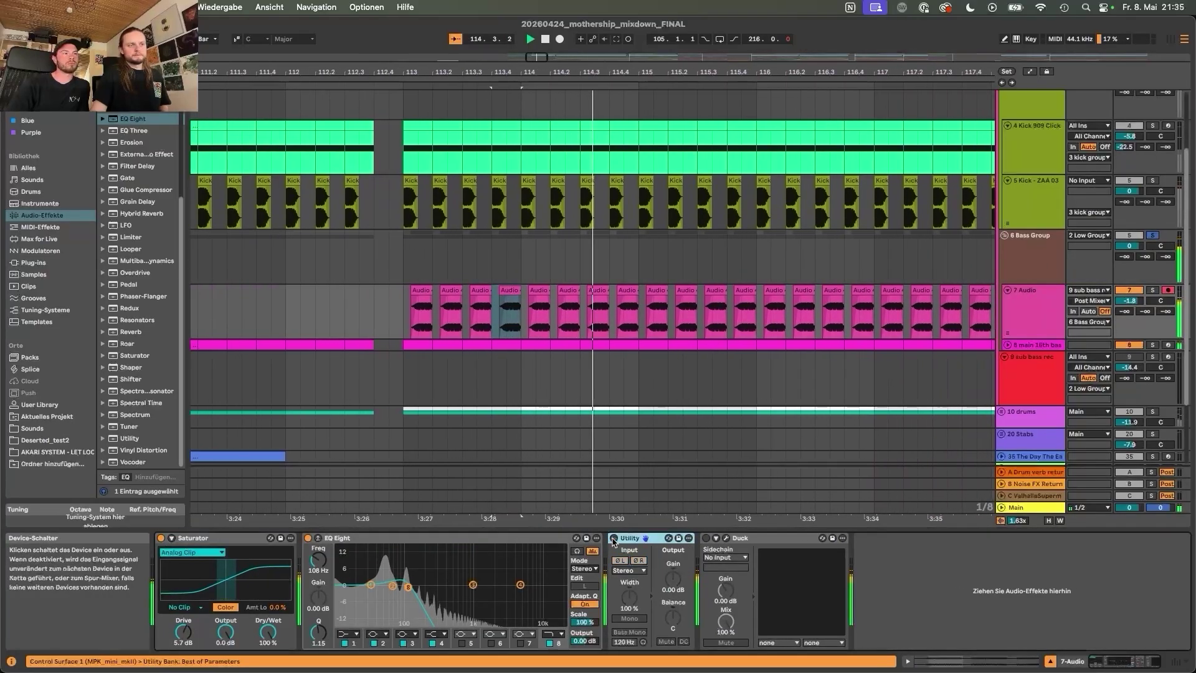
click(613, 538)
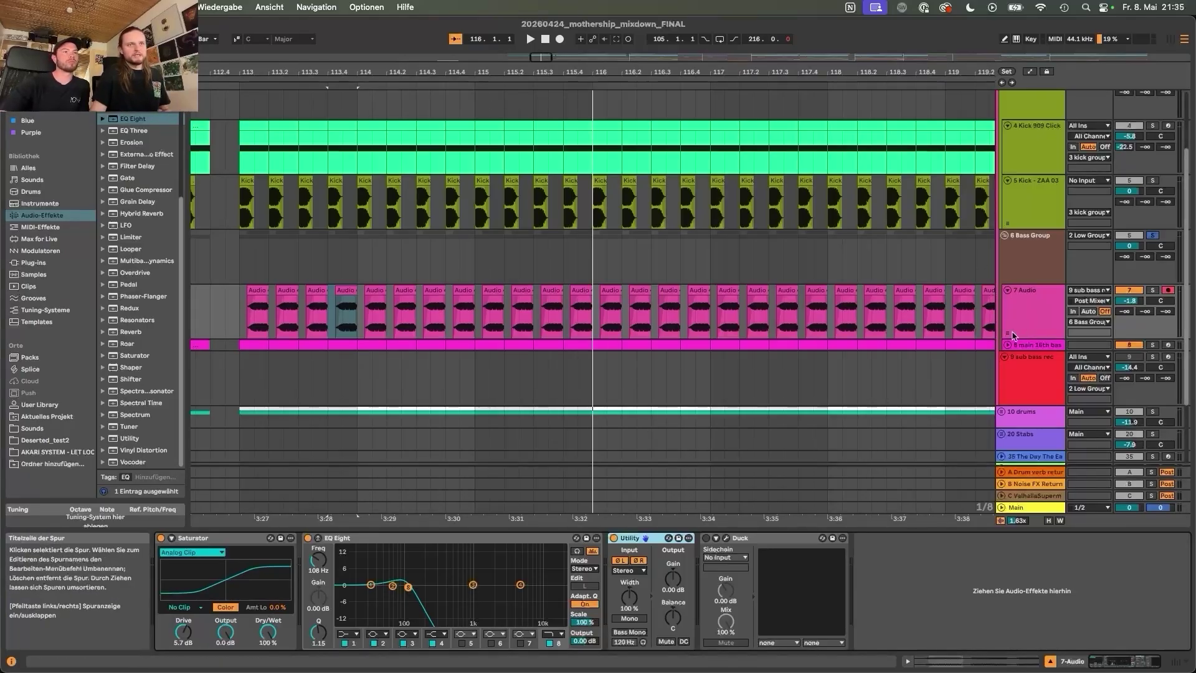
Examine the device chains of the Audio track and the Bass Group, including the Audio track's Utility.
scroll(1012, 335, down, 3)
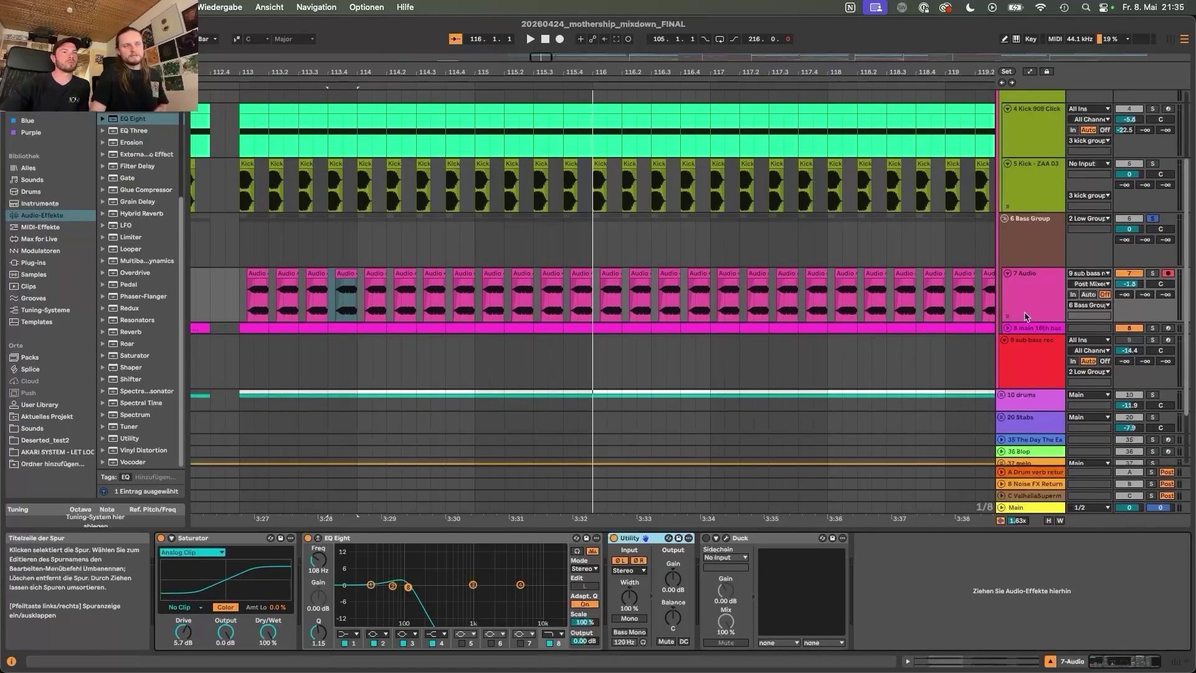
scroll(853, 292, down, 1)
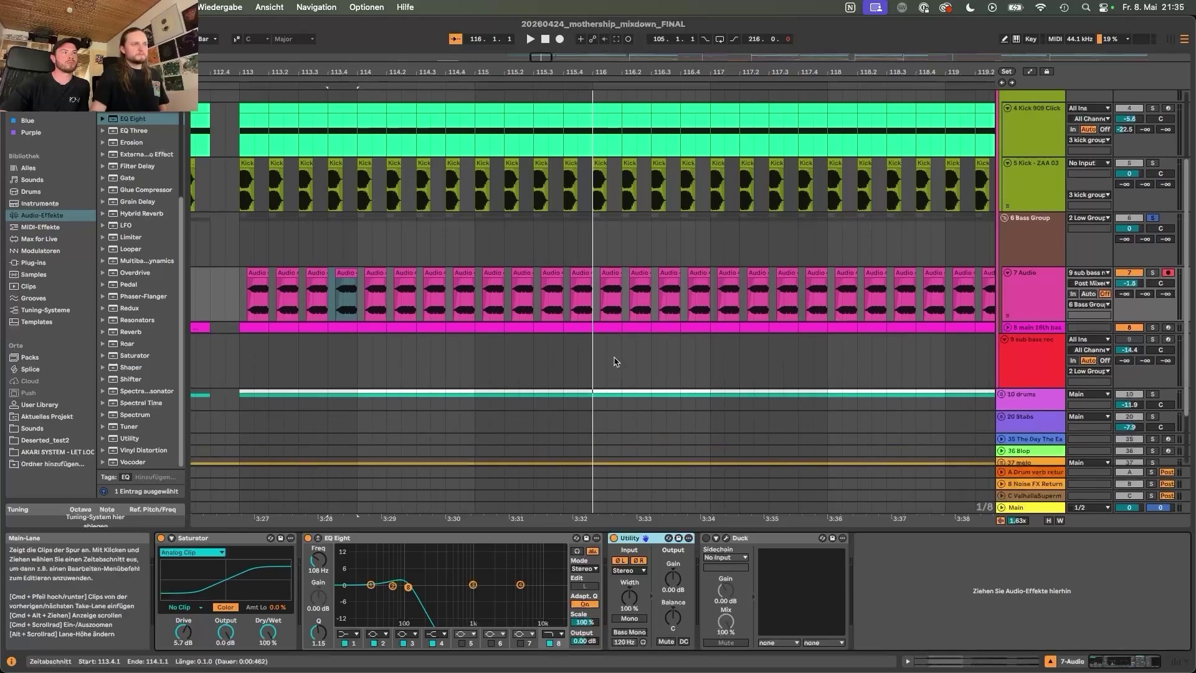
click(1026, 321)
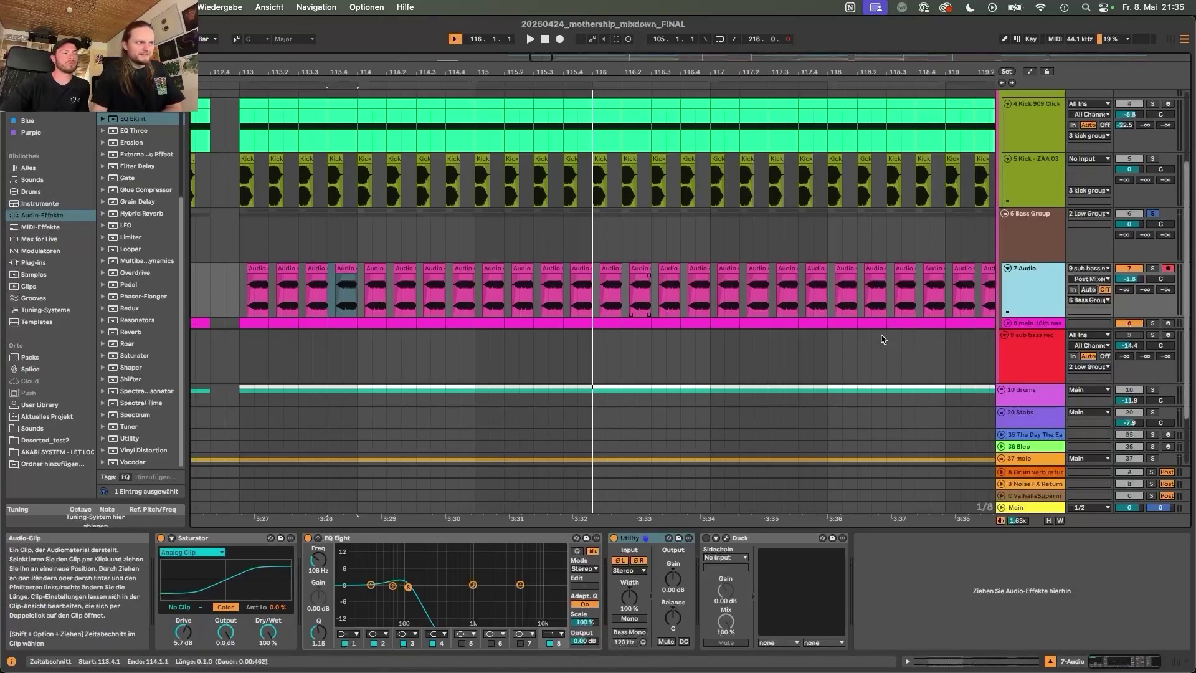
scroll(490, 76, up, 2)
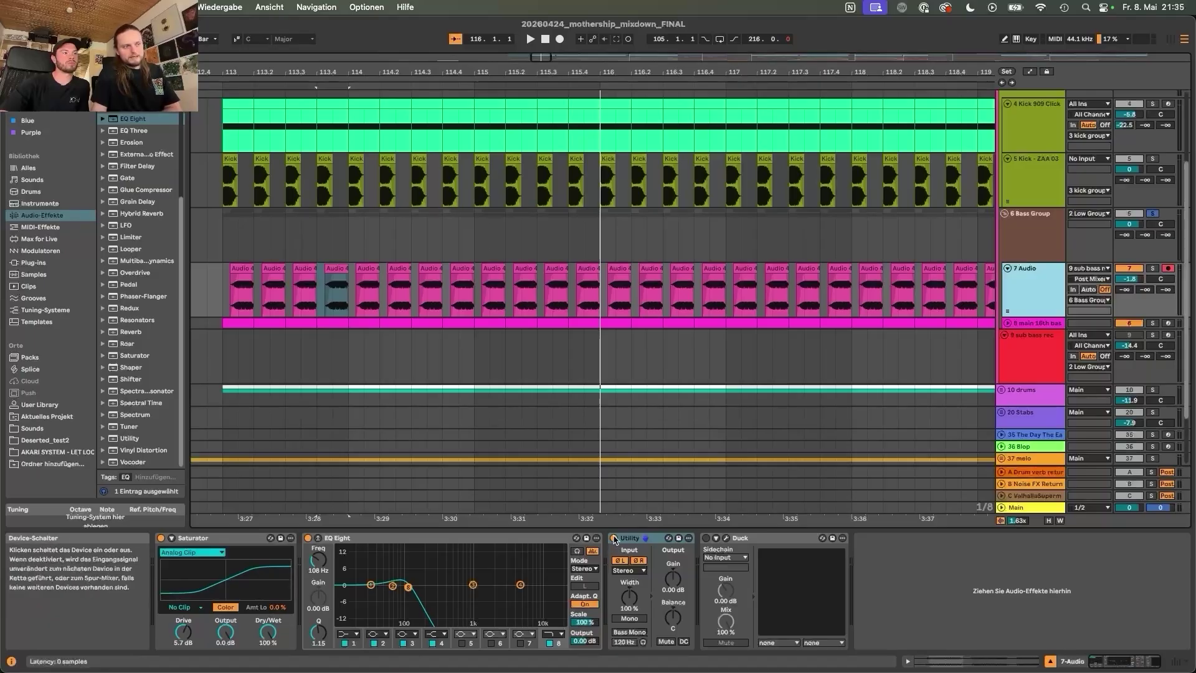
click(648, 540)
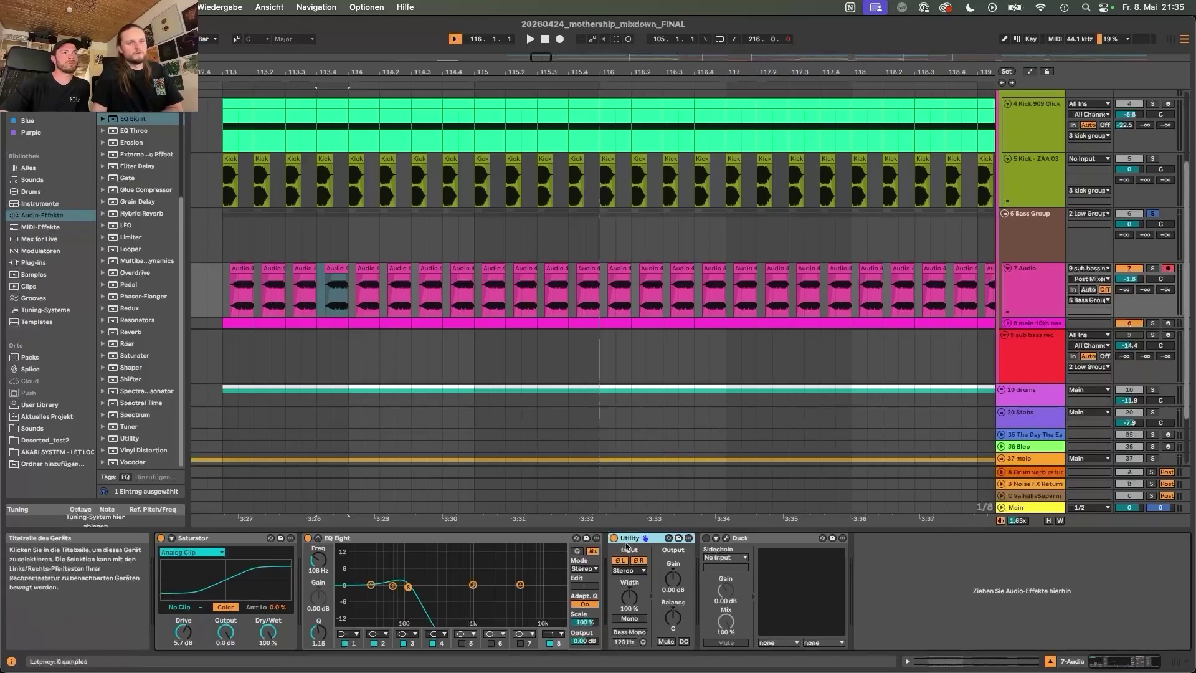
click(1030, 233)
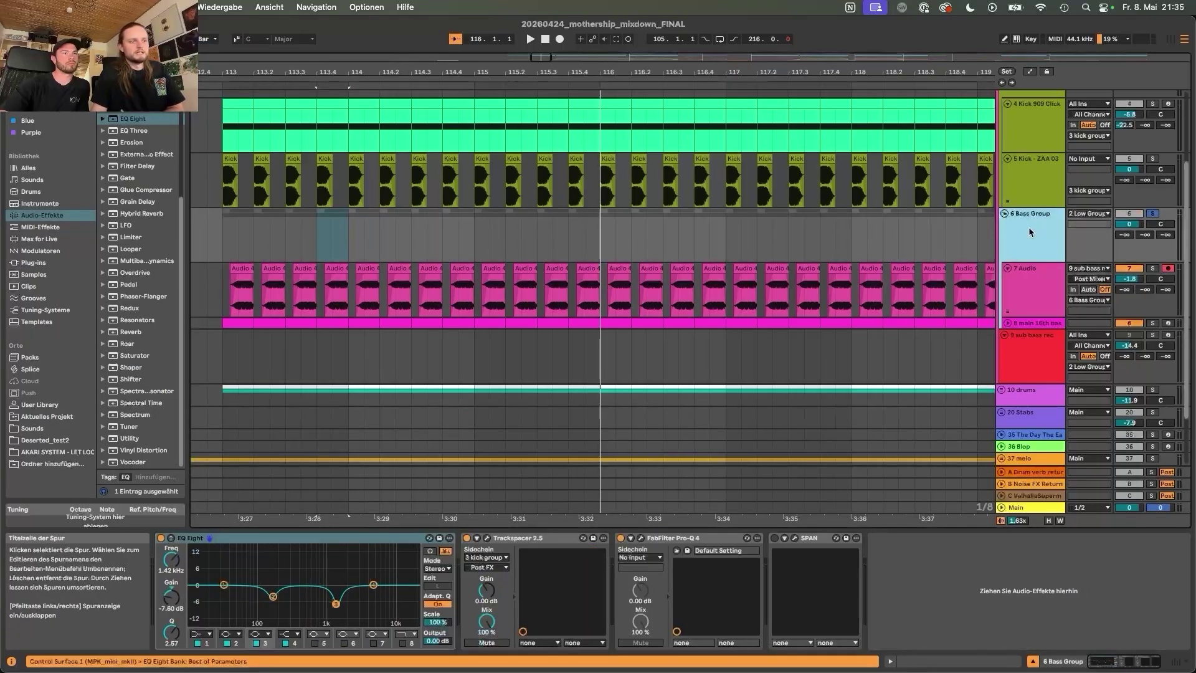
click(1031, 293)
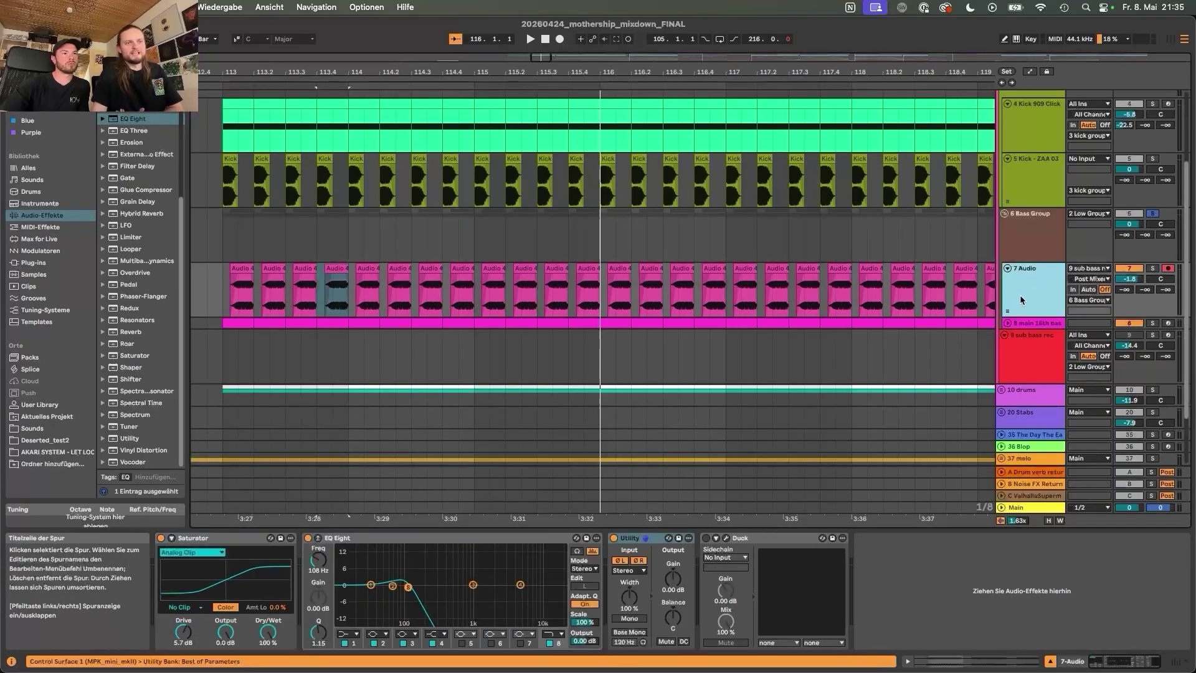
Turn on SPAN on the Bass Group, open its analyzer window and examine the bass spectrum during playback.
click(1030, 243)
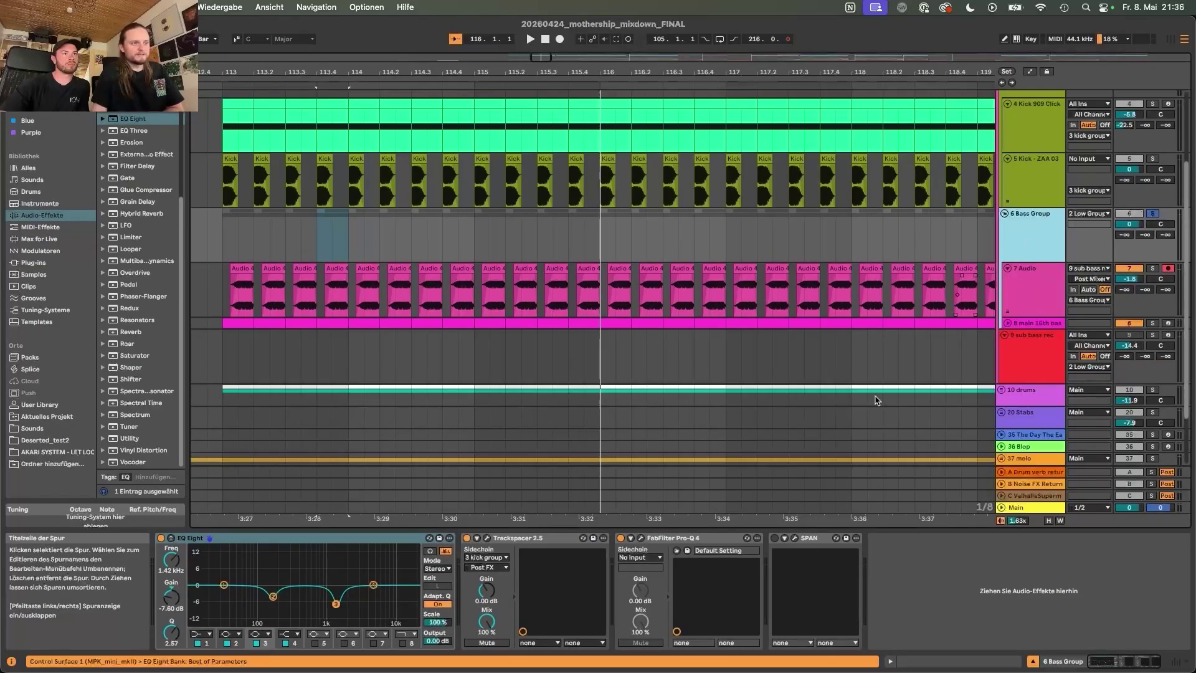
click(774, 538)
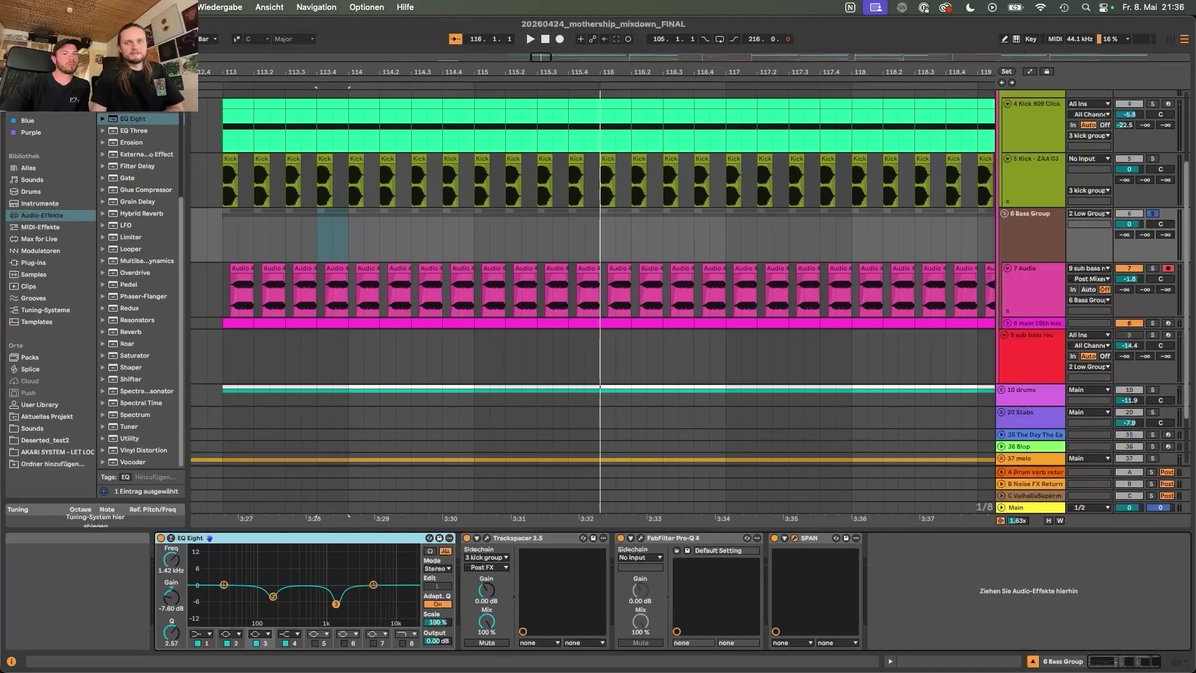
click(794, 538)
drag(738, 150, 709, 136)
key(space)
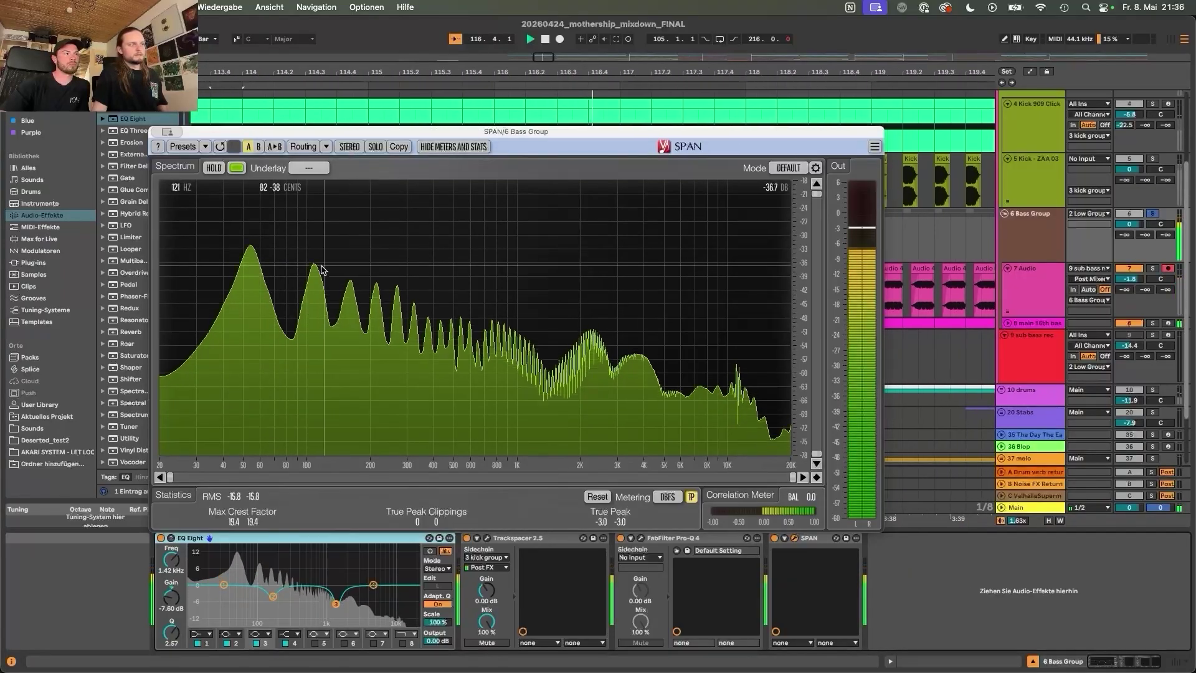
key(space)
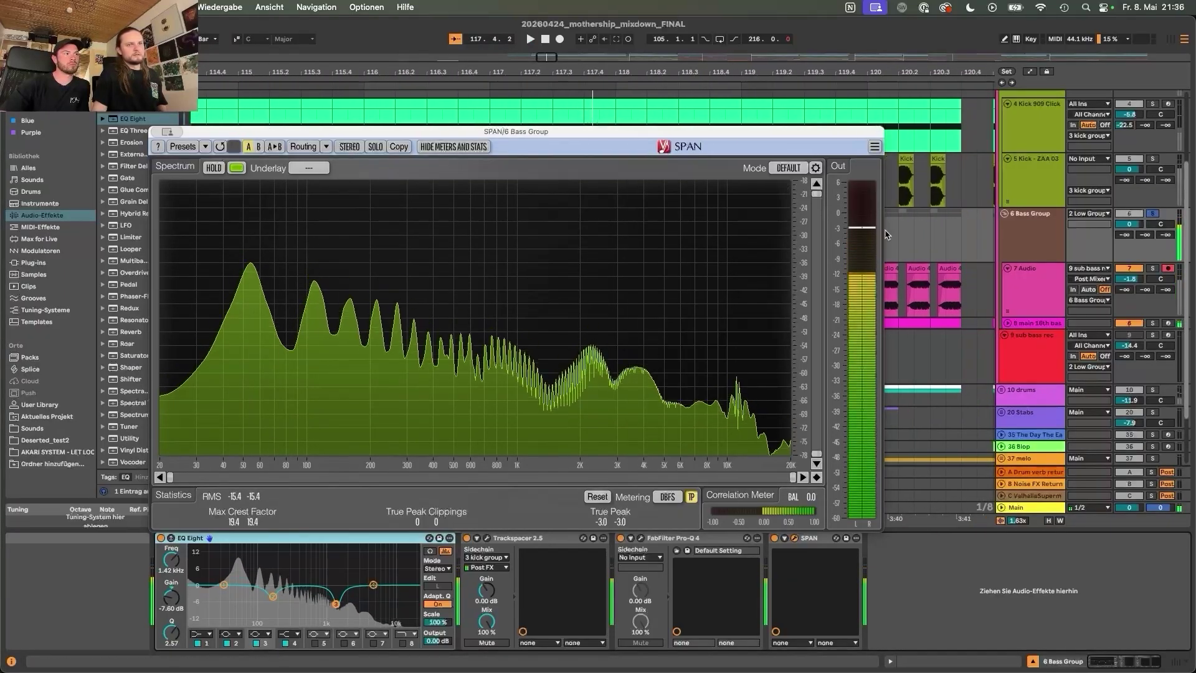
Play the Bass Group again with the Audio track's Utility bypassed and compare the low-frequency peaks in SPAN.
key(Down)
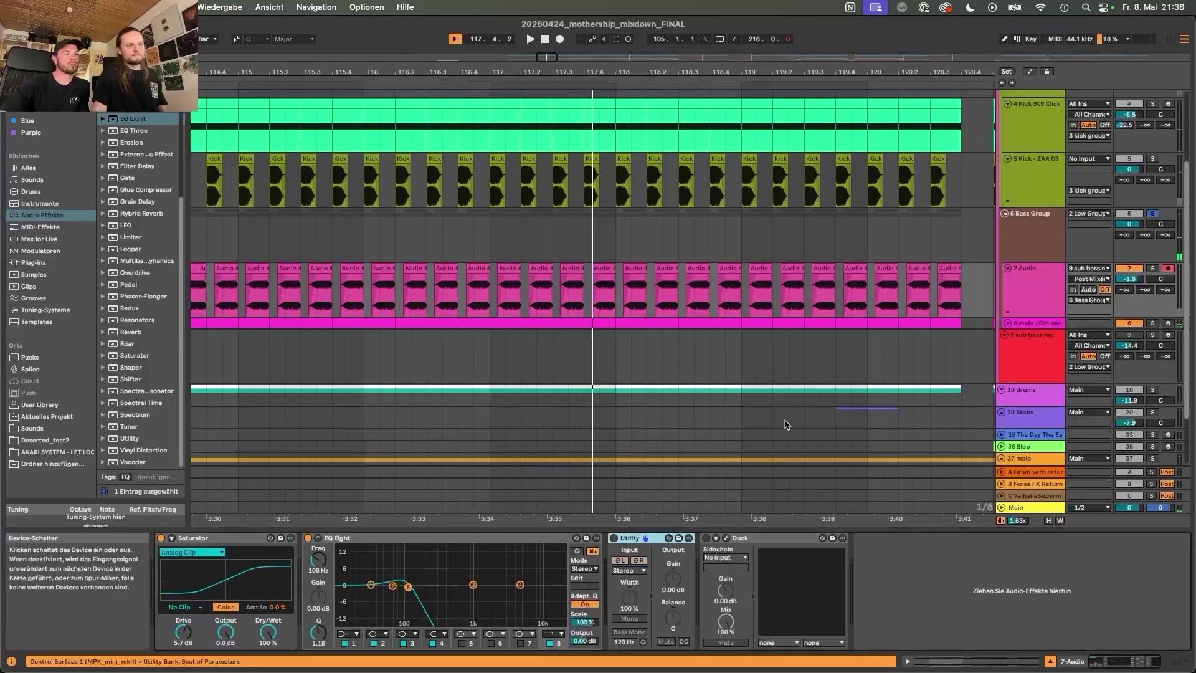
key(Up)
key(space)
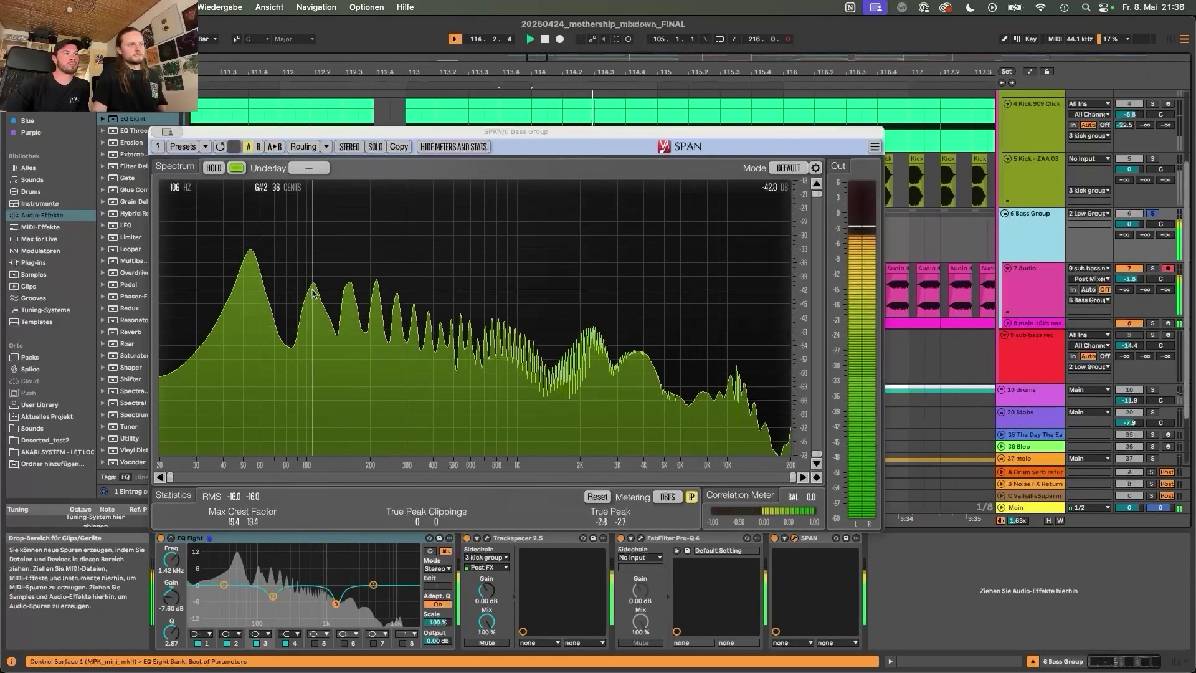
key(space)
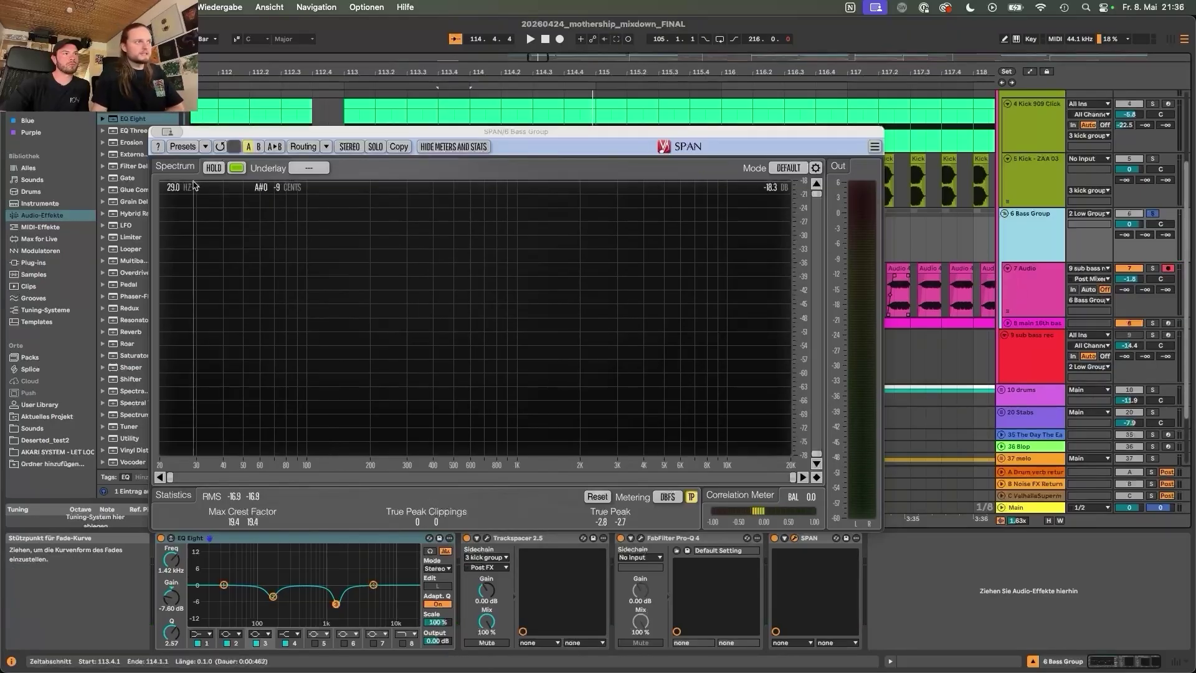
Put away the SPAN window and turn the Audio track's Utility back on.
drag(363, 134, 366, 142)
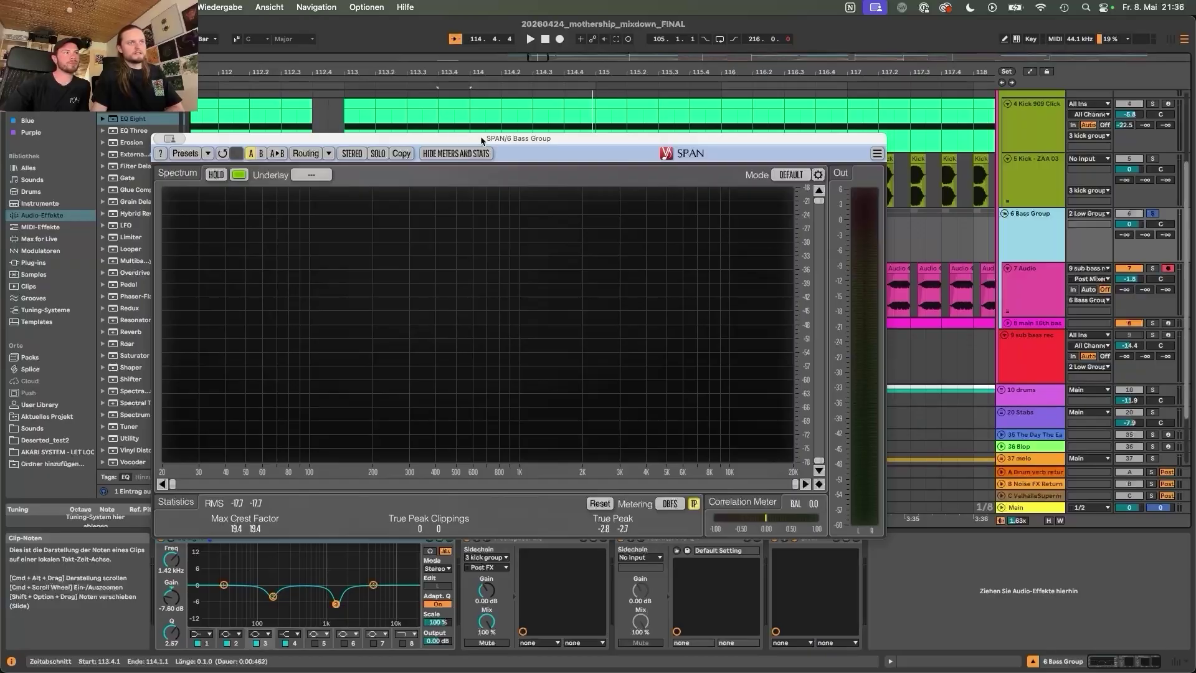
drag(481, 137, 511, 113)
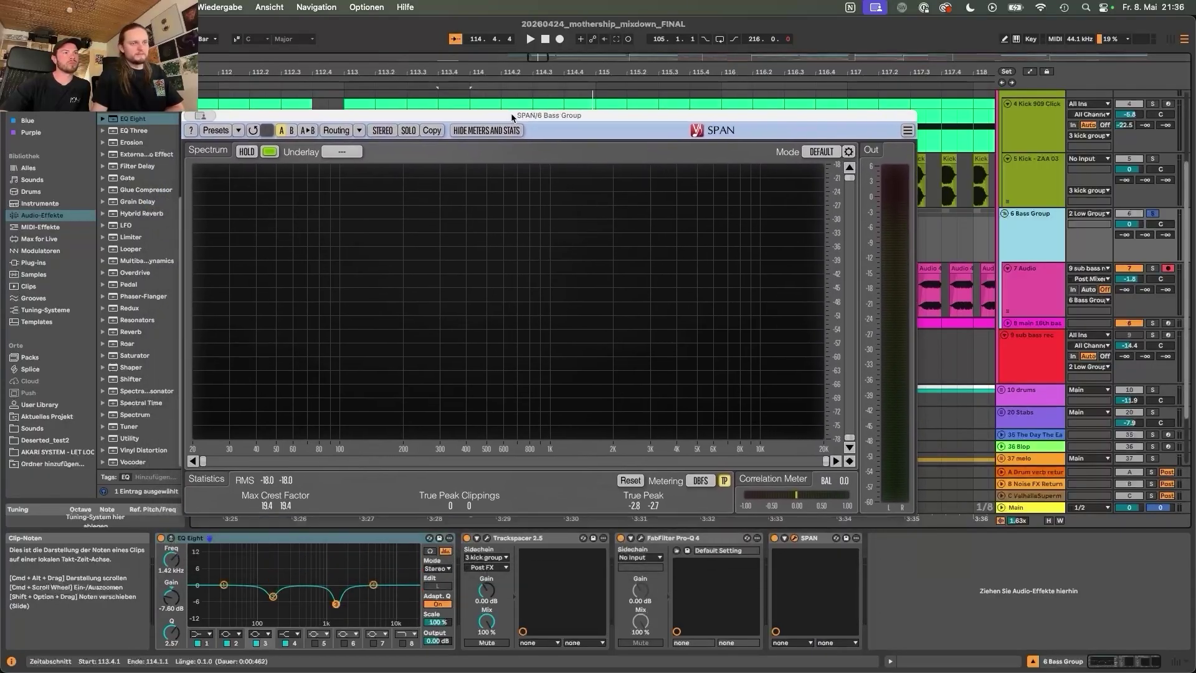
double_click(525, 114)
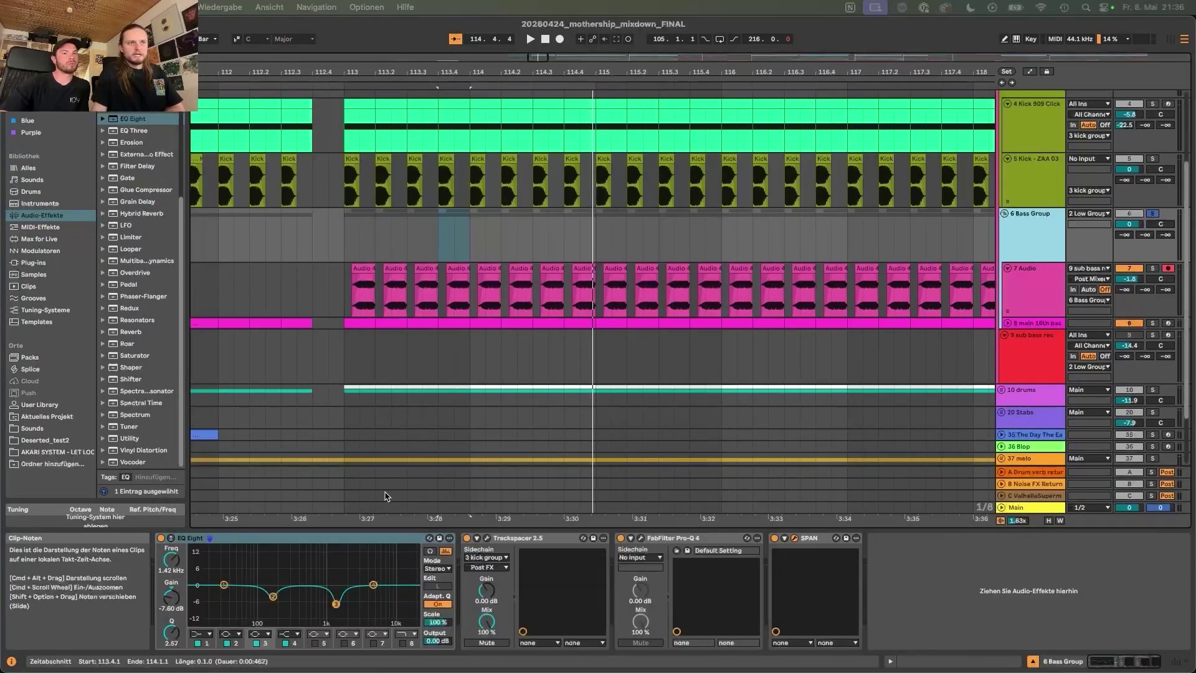
click(459, 293)
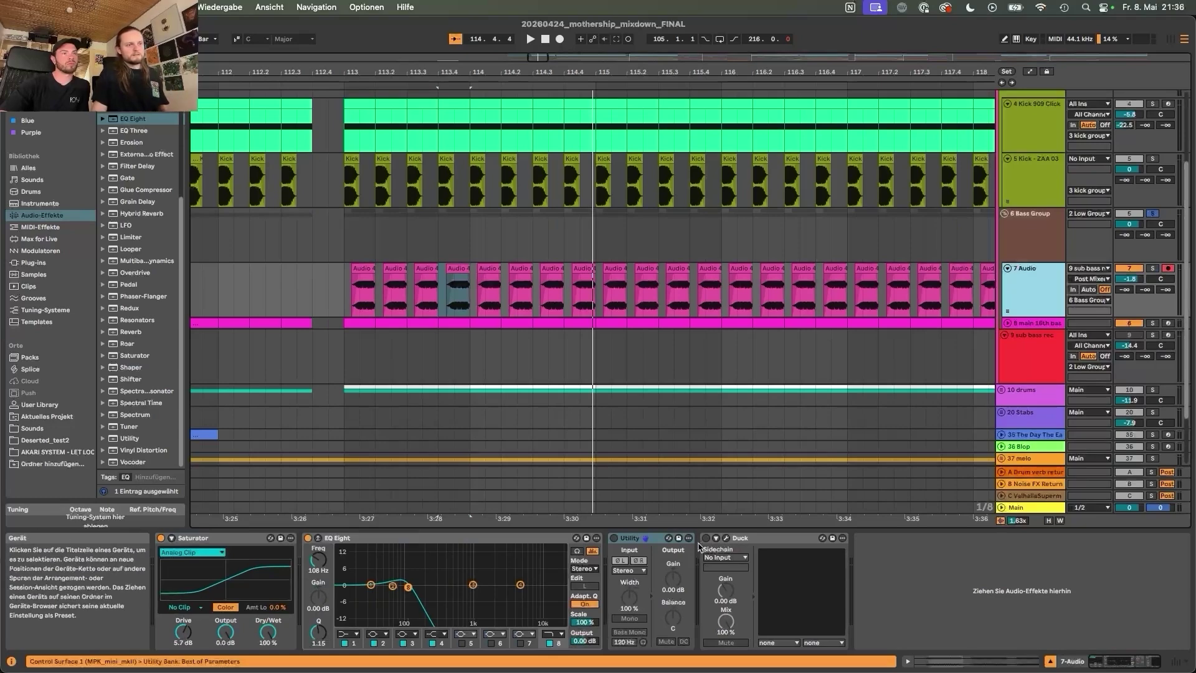
click(612, 537)
click(1035, 302)
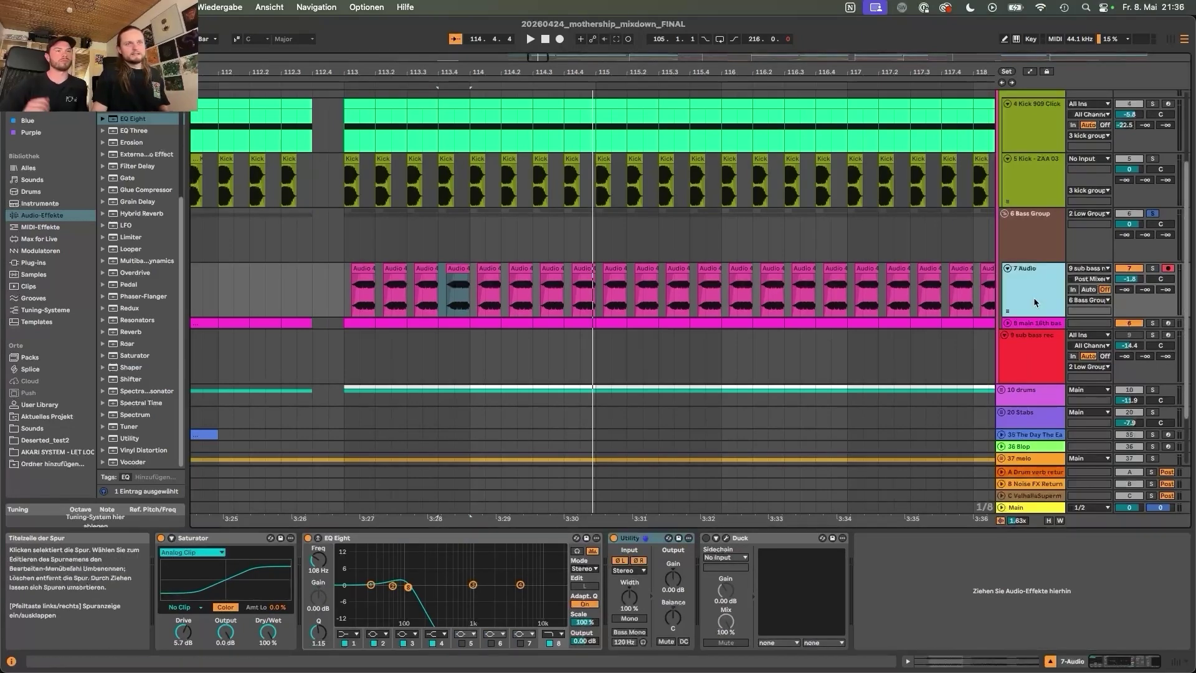
Play the bass with Duck active on the Audio track and open Duck's window to examine its volume curve.
key(space)
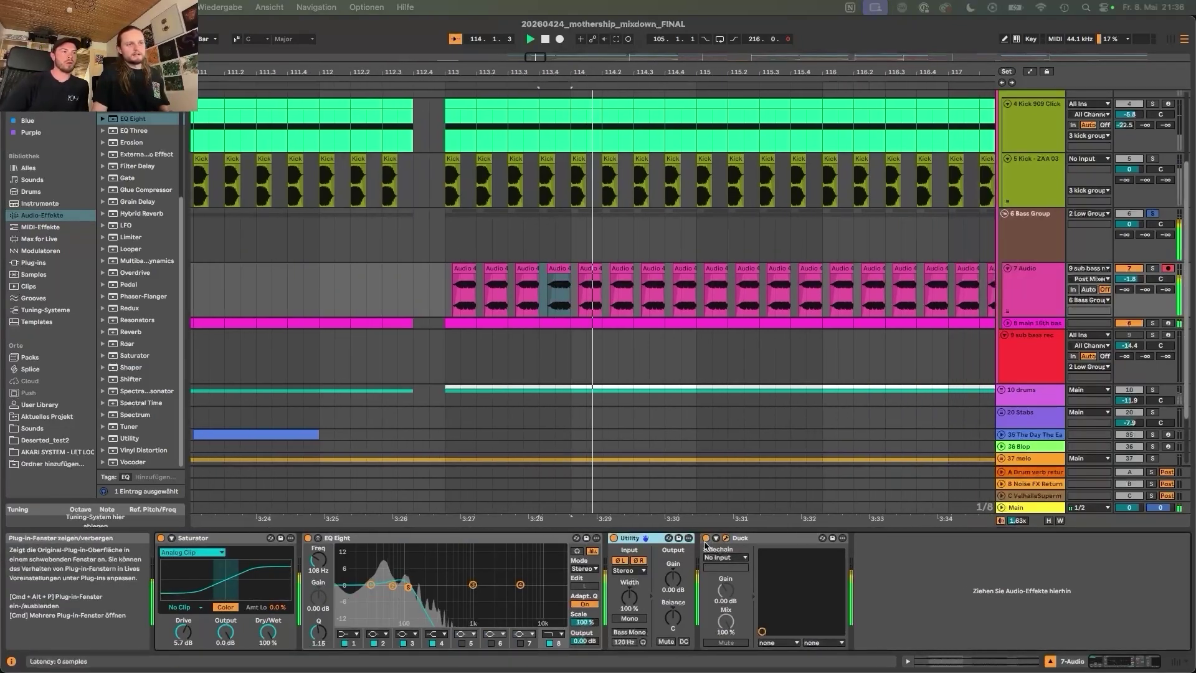
click(726, 537)
drag(510, 256, 501, 222)
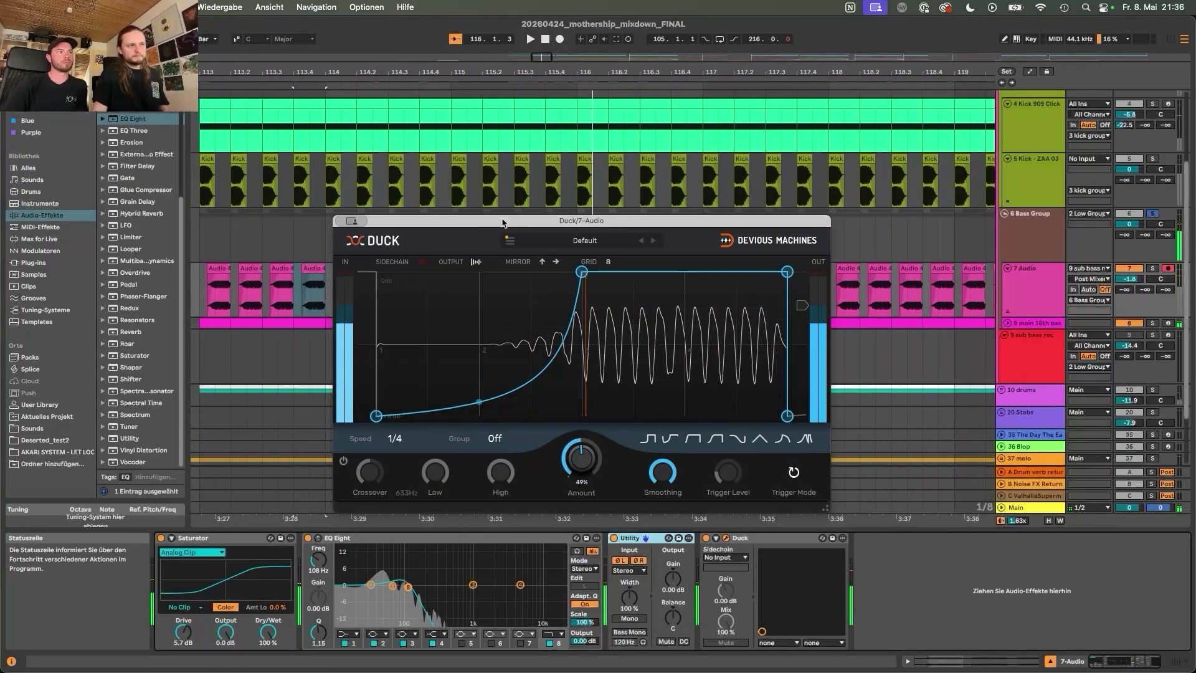
drag(390, 221, 1195, 492)
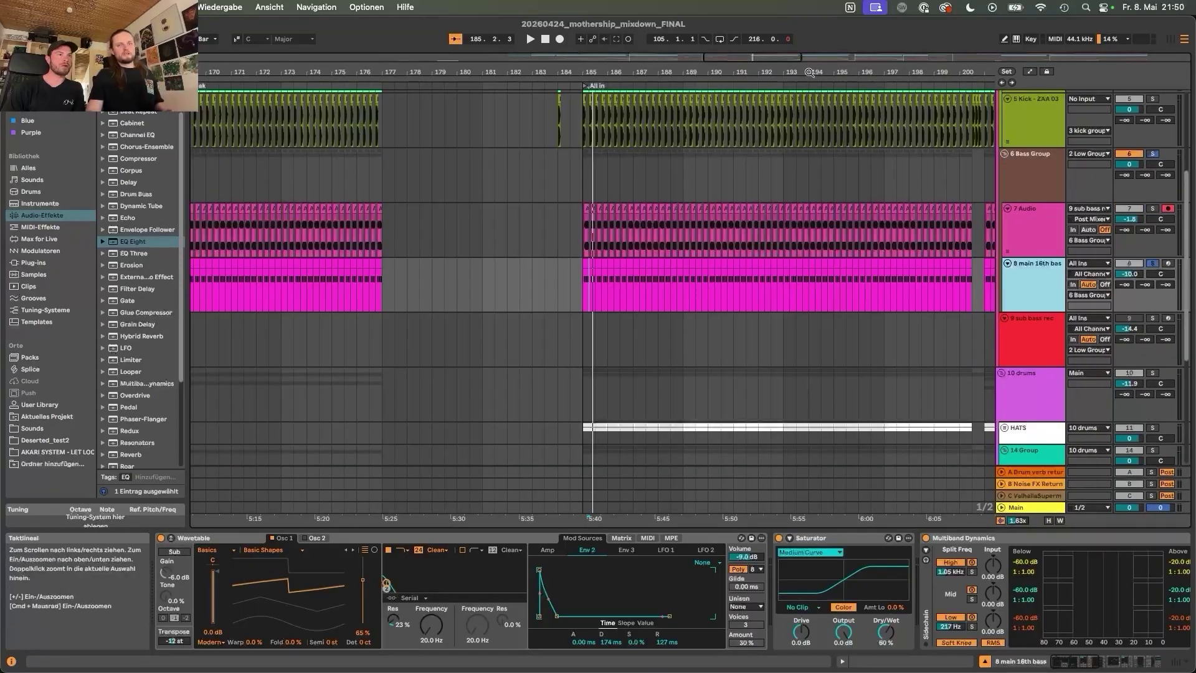
Play the main 16th bass at the start of the All in section and select its first beat at bar 185.
drag(808, 72, 861, 120)
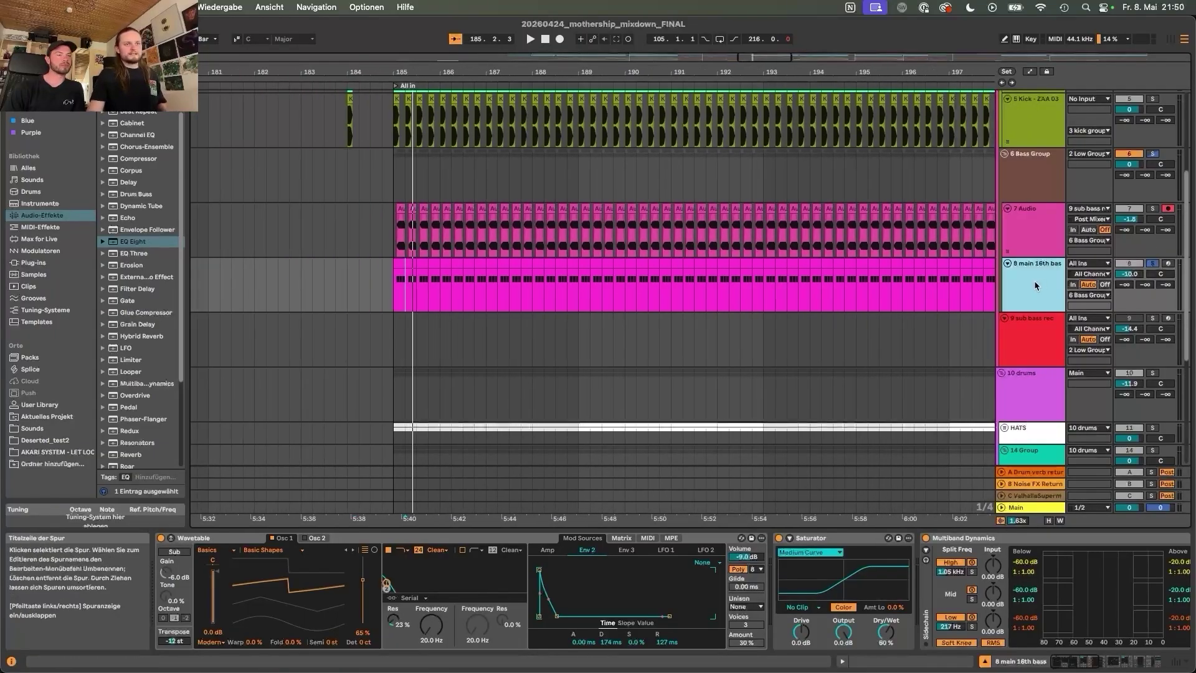
key(space)
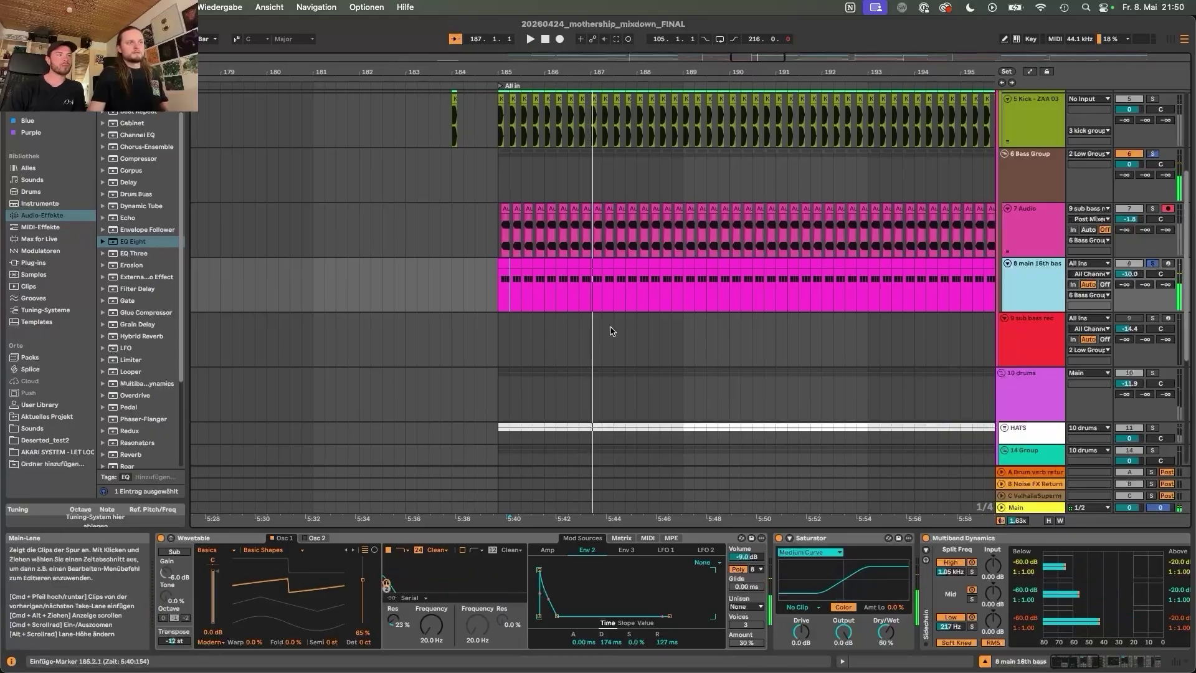
drag(510, 67, 492, 237)
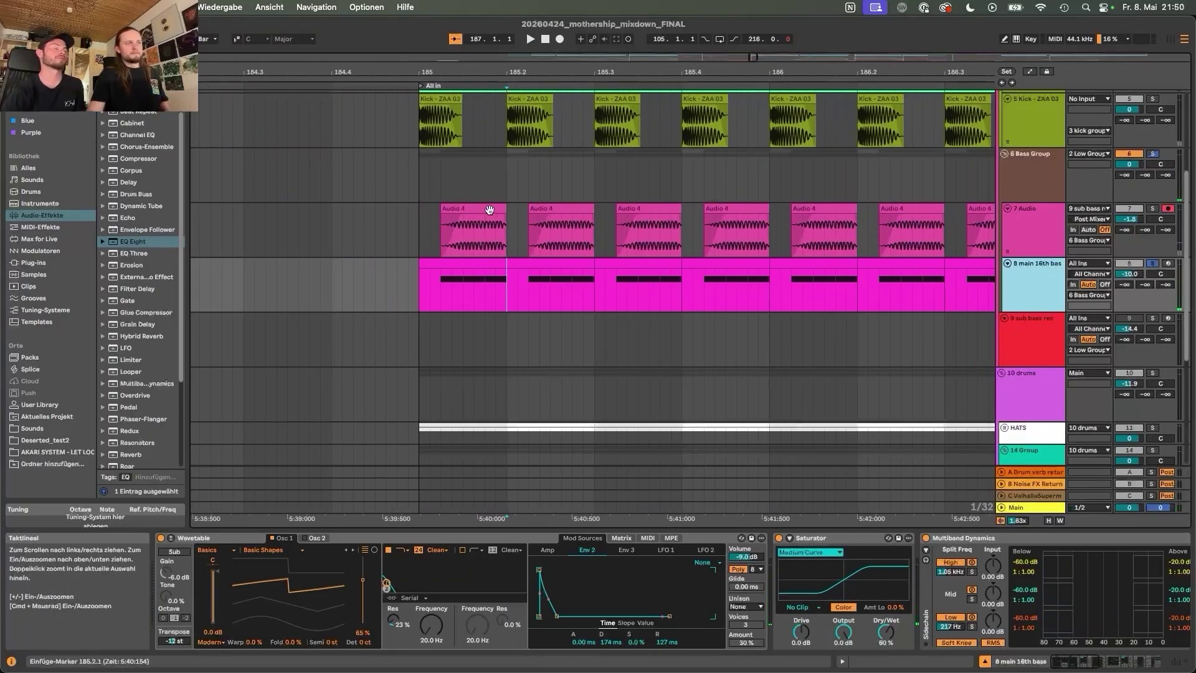
click(487, 263)
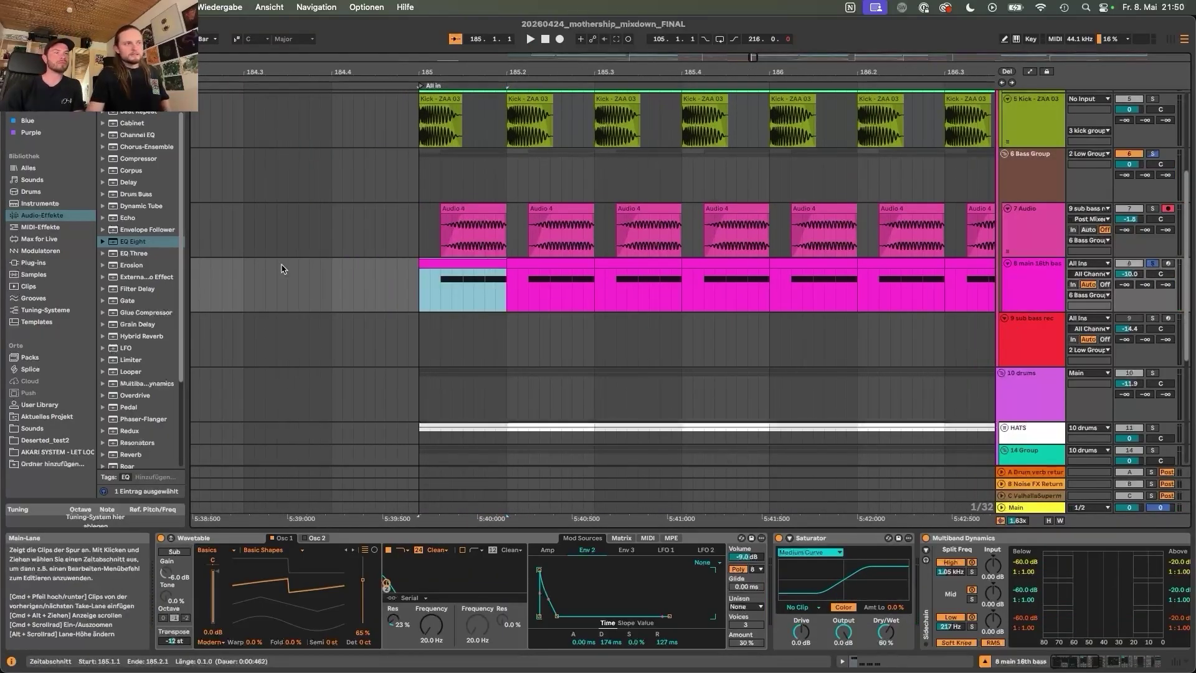
Open the main 16th bass MIDI clip and examine the A1 notes and their velocities in the first beat.
double_click(444, 274)
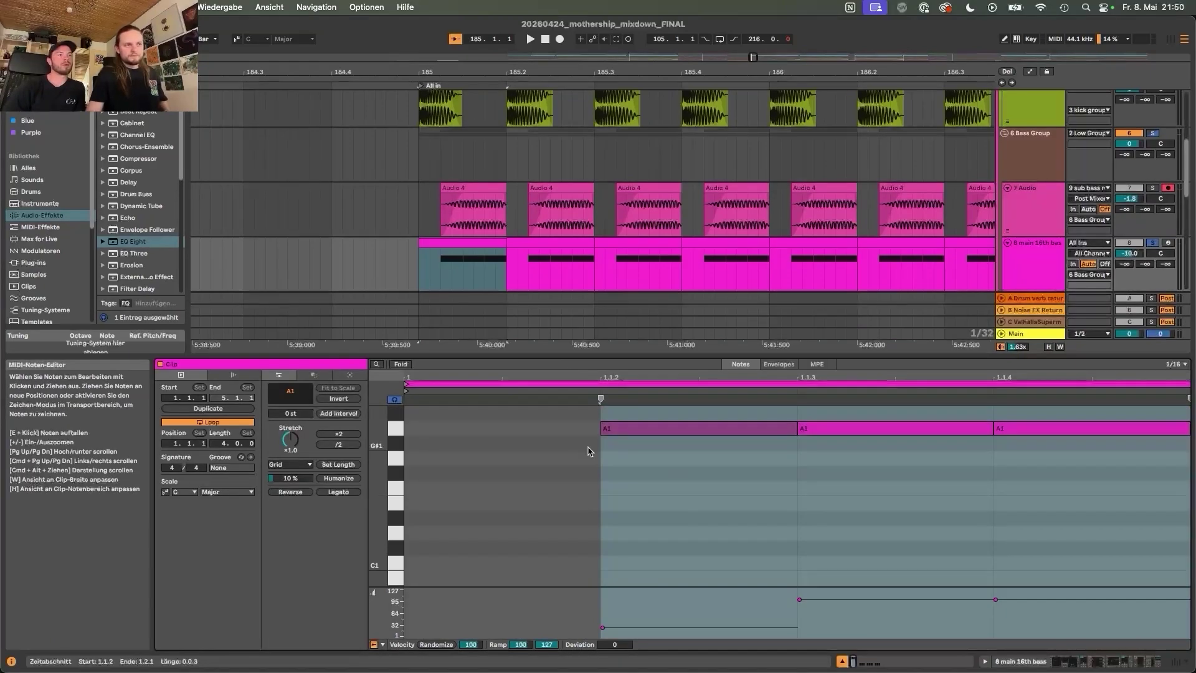
scroll(591, 444, up, 1)
scroll(677, 507, down, 1)
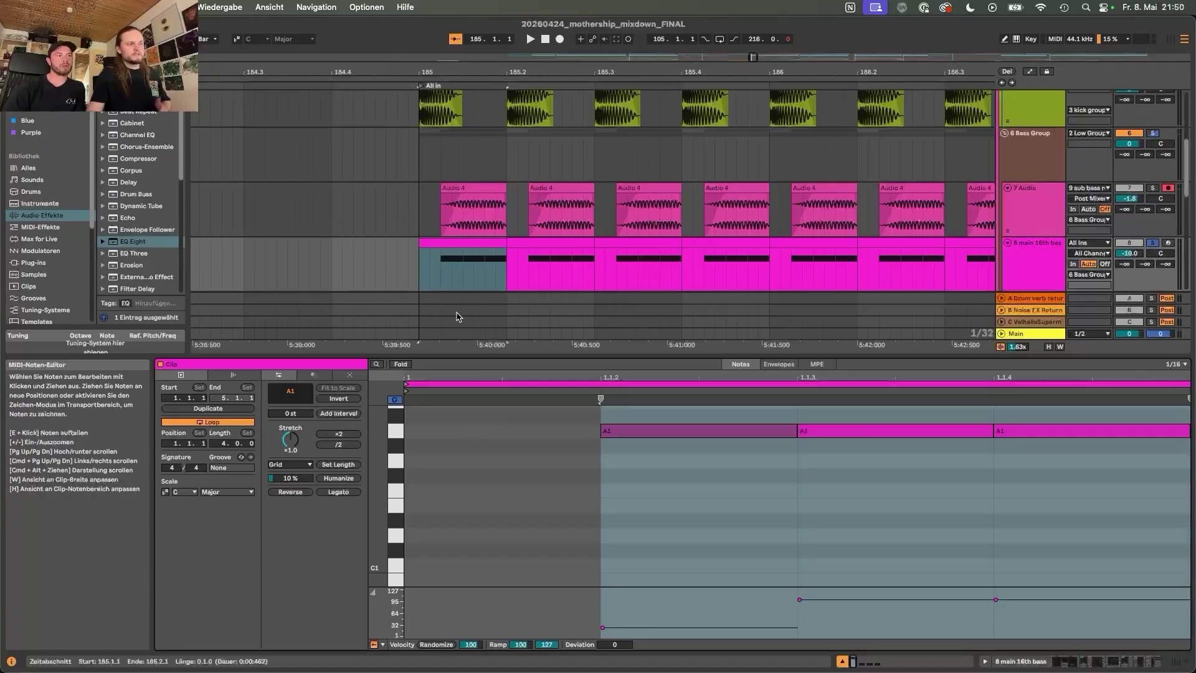
scroll(669, 447, down, 3)
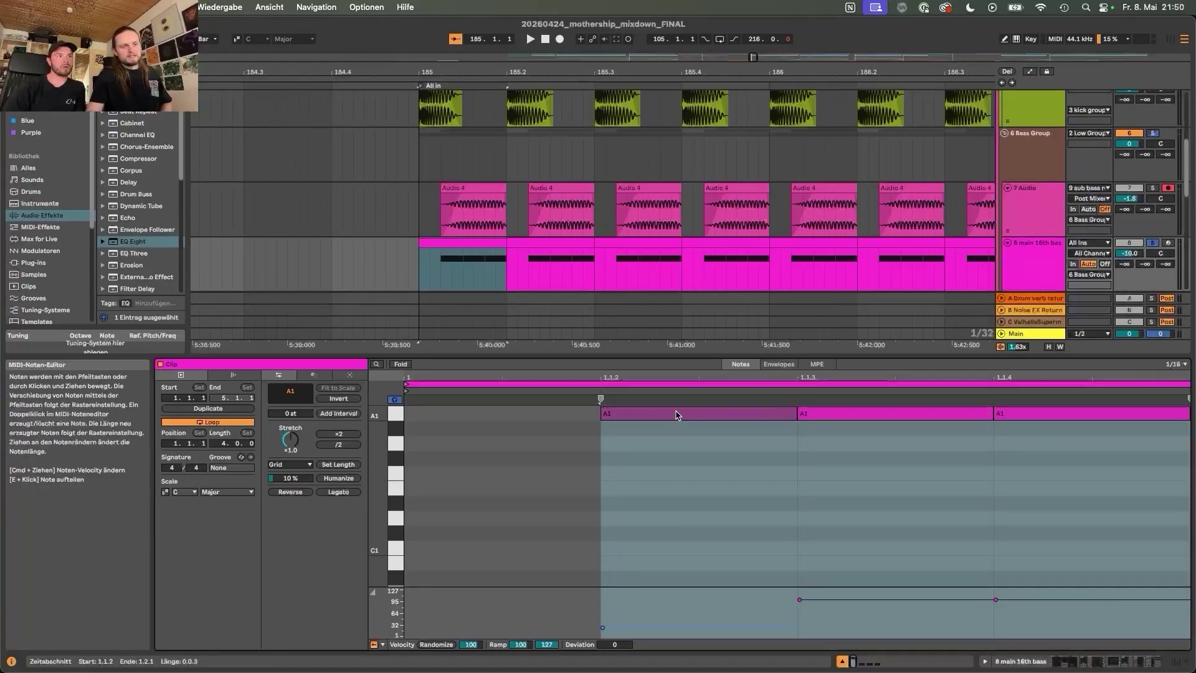
scroll(667, 497, down, 1)
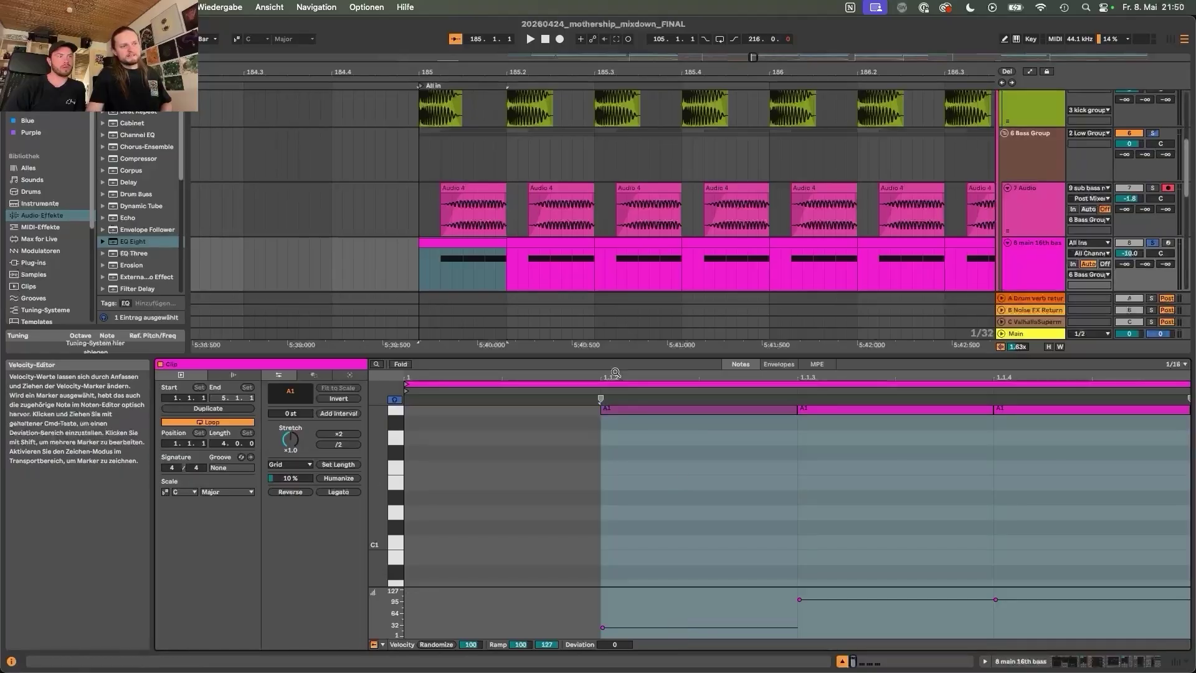
Play the main 16th bass from bar 185, then bring up the track's device chain.
click(416, 275)
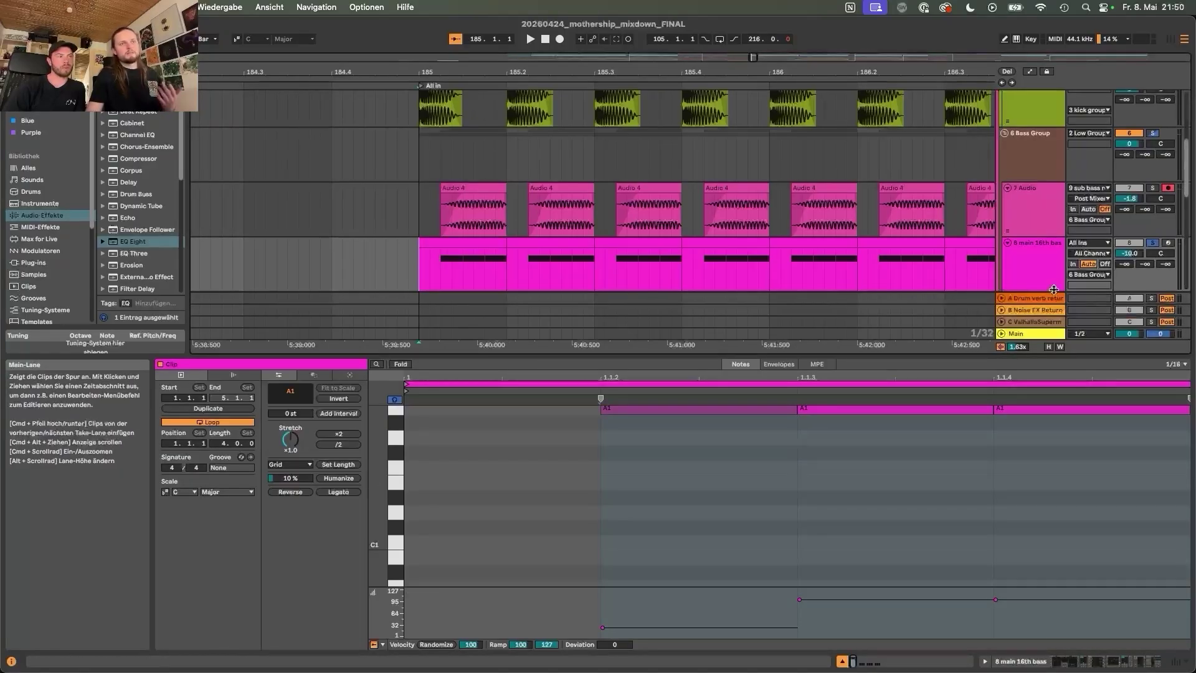
click(1054, 288)
key(space)
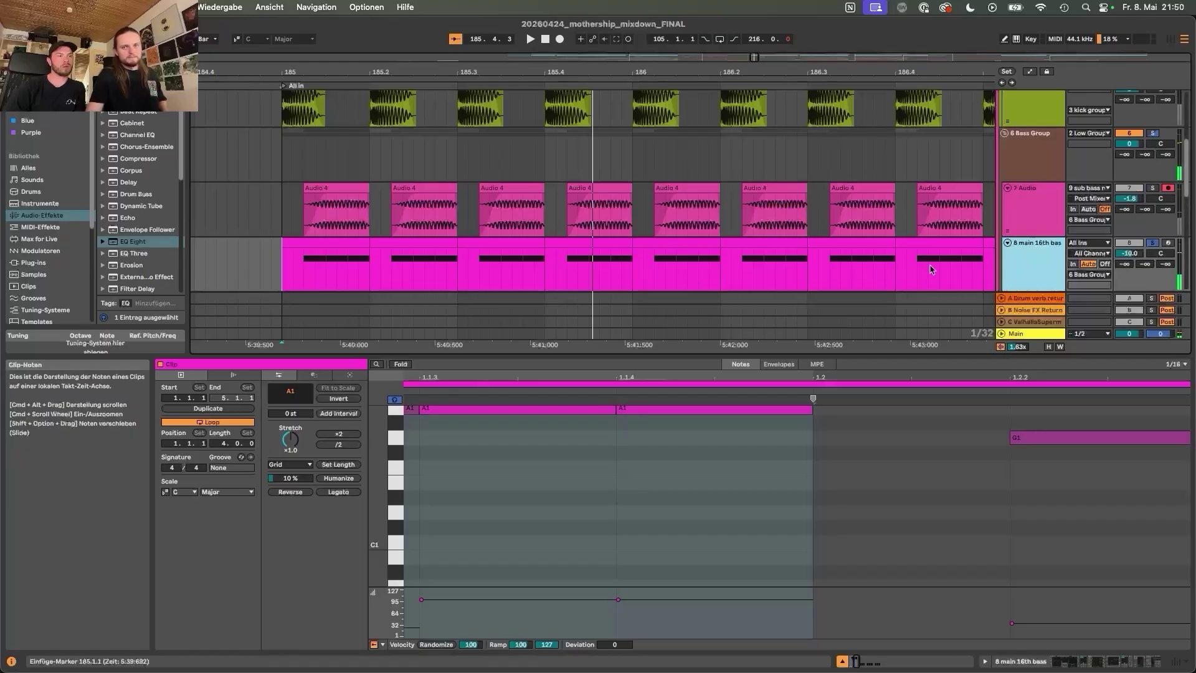
scroll(885, 239, down, 3)
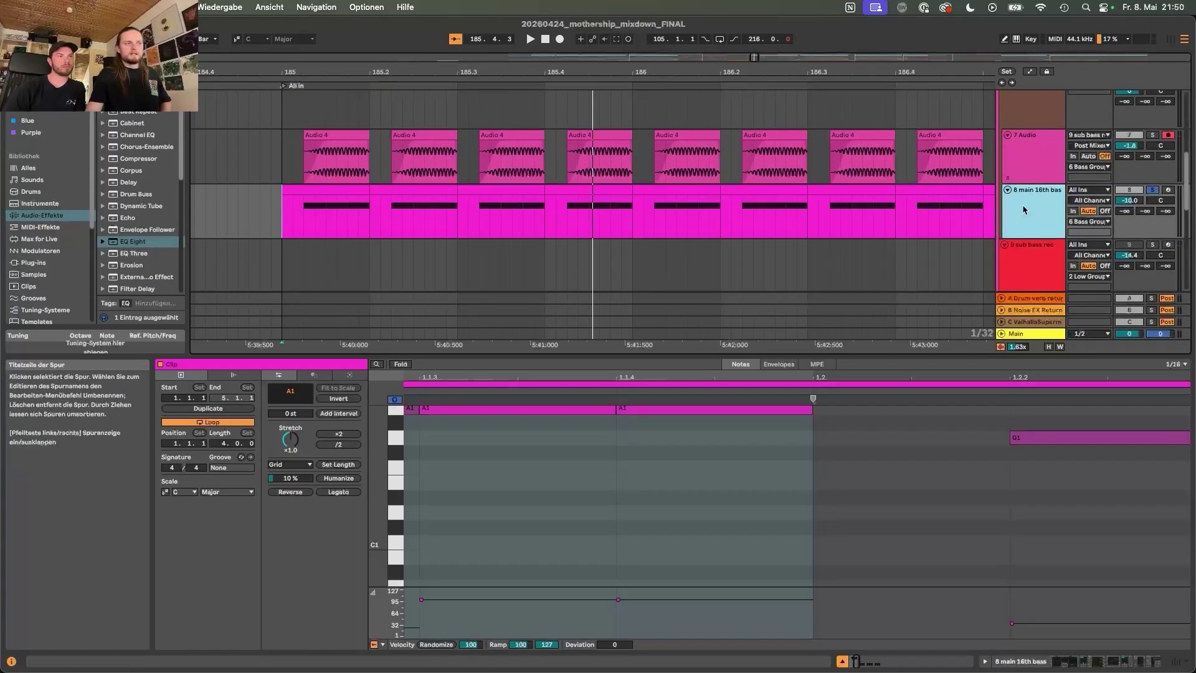
click(1022, 211)
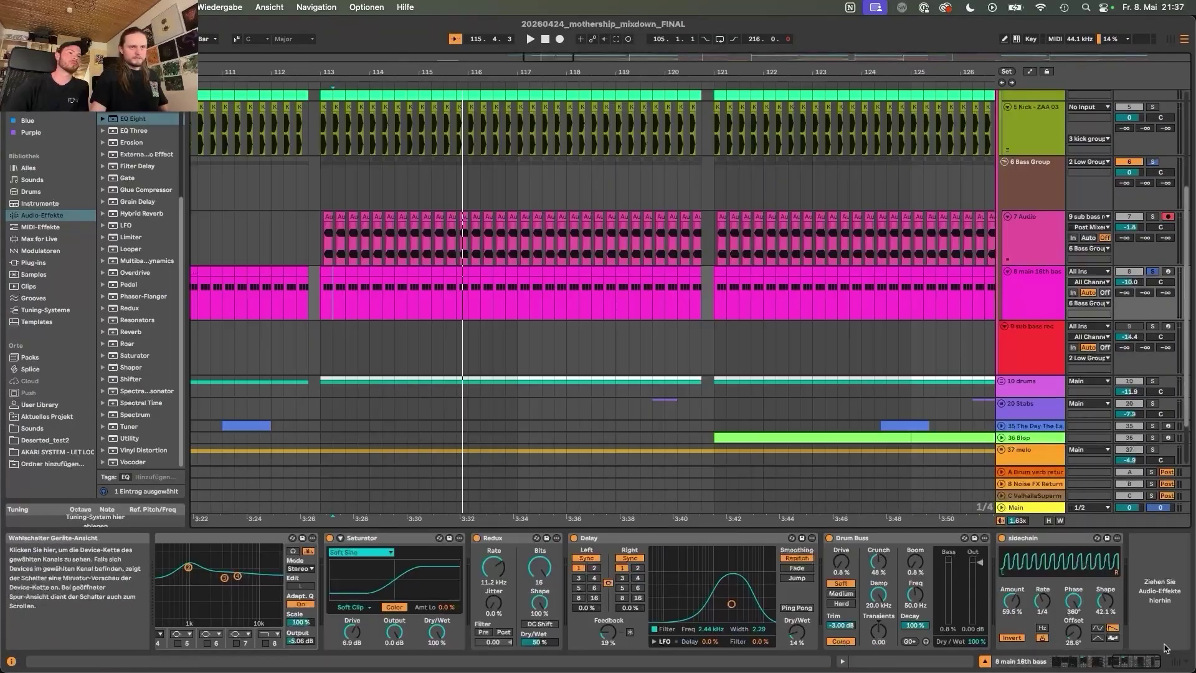
Switch off every effect after Wavetable on the main 16th bass and play the dry synth sound.
drag(1166, 647, 1080, 666)
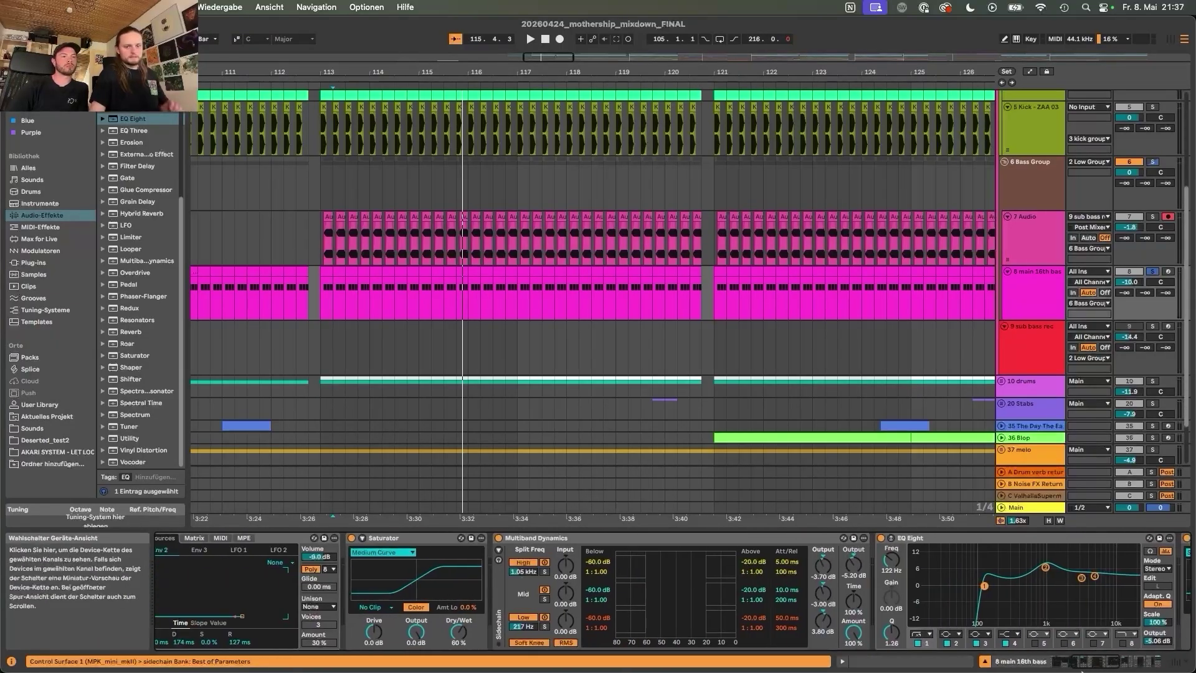
scroll(847, 594, left, 8)
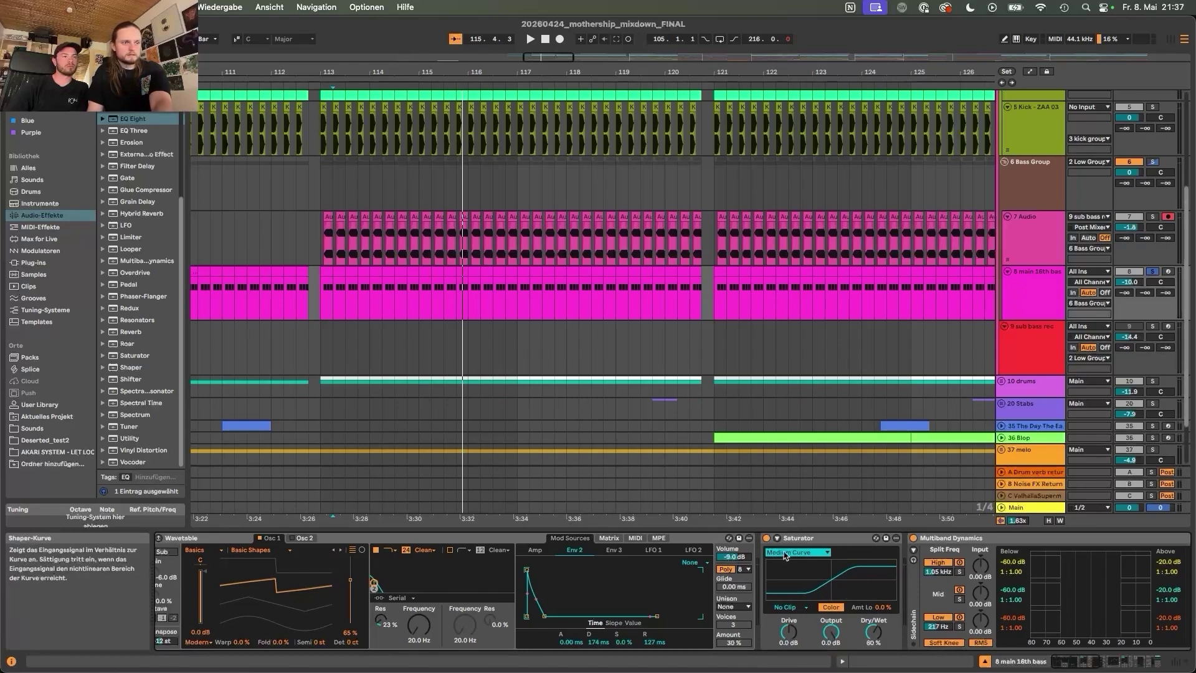
click(819, 539)
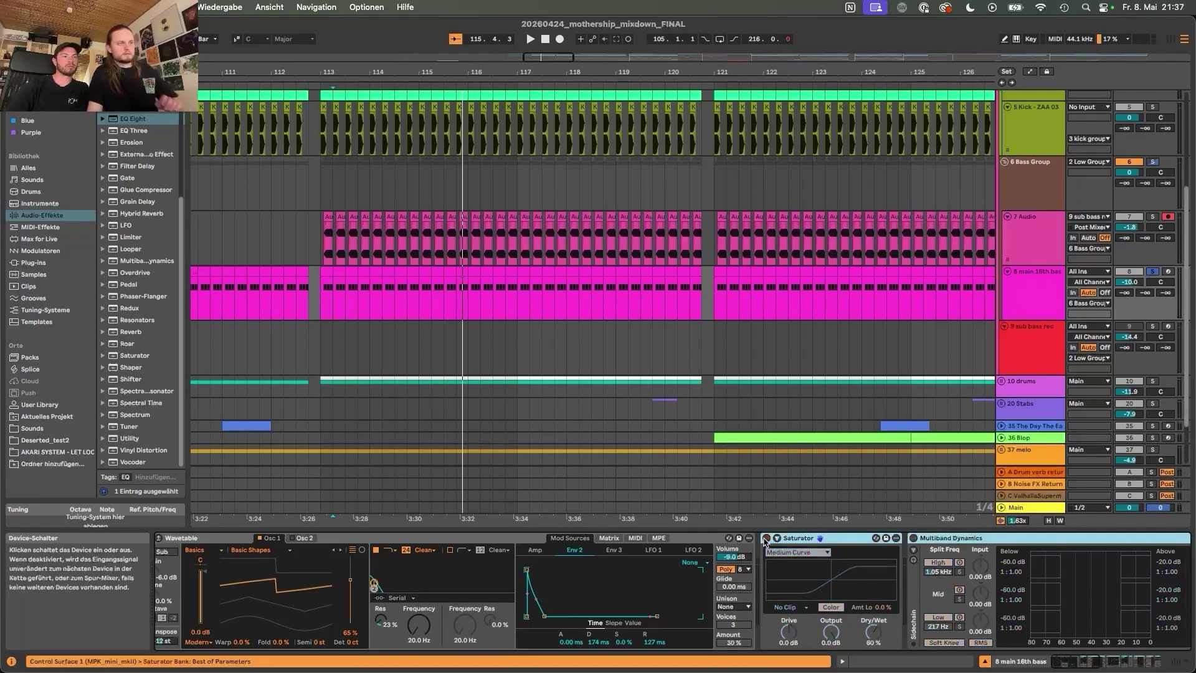
key(space)
click(1106, 660)
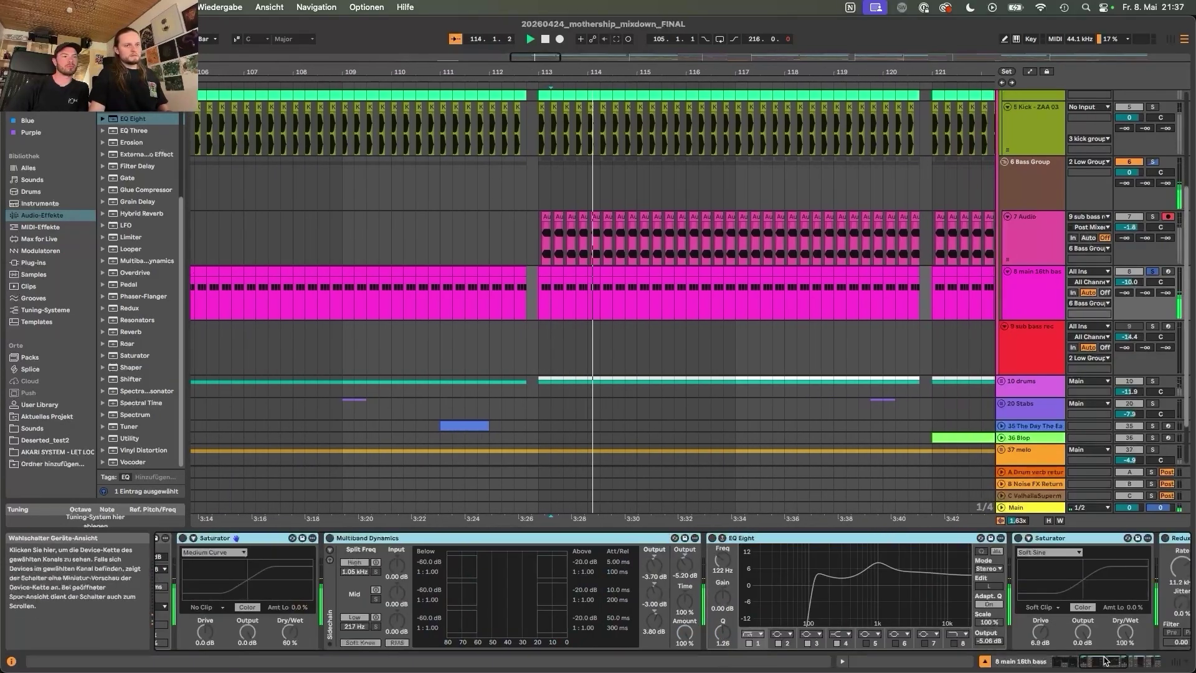
drag(1106, 660, 1068, 661)
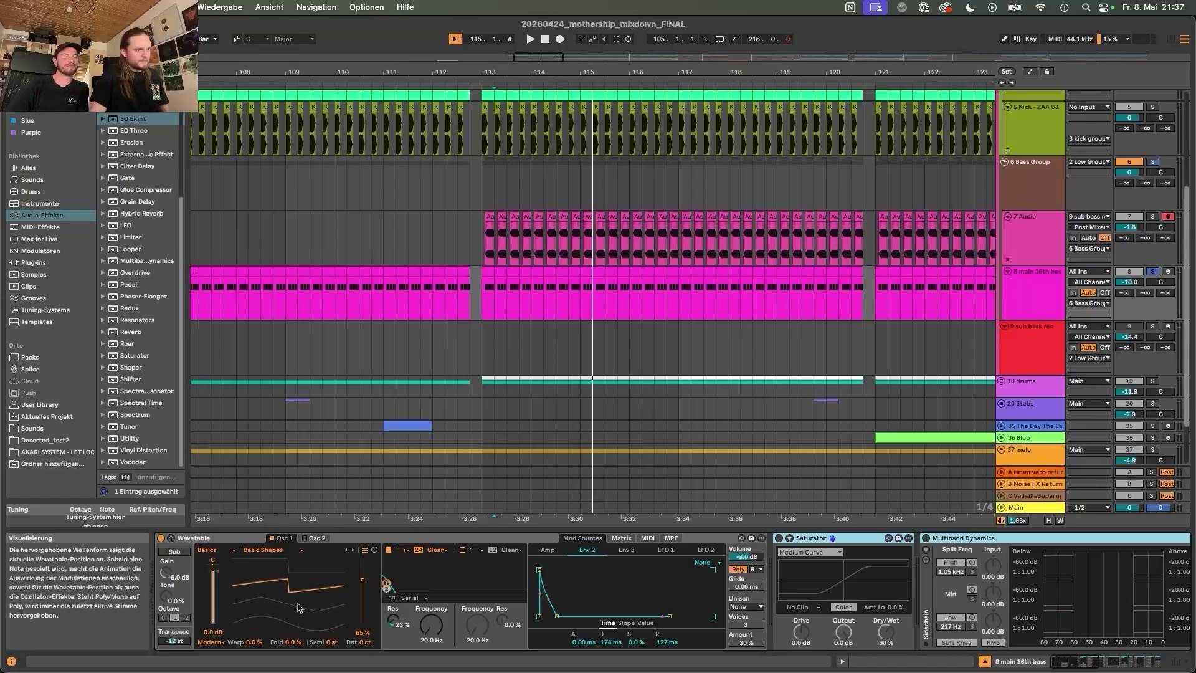
Play the dry bass and examine Wavetable's modulation matrix and Env 2, which drives the Filter 1 frequency.
key(space)
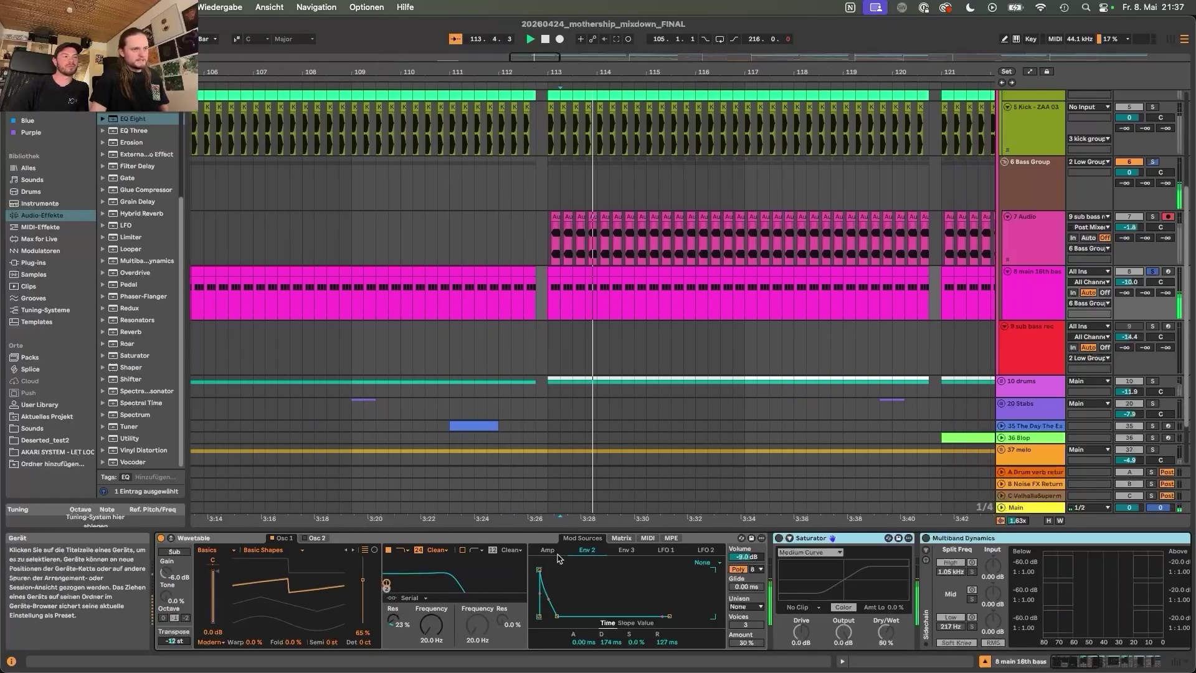
click(622, 539)
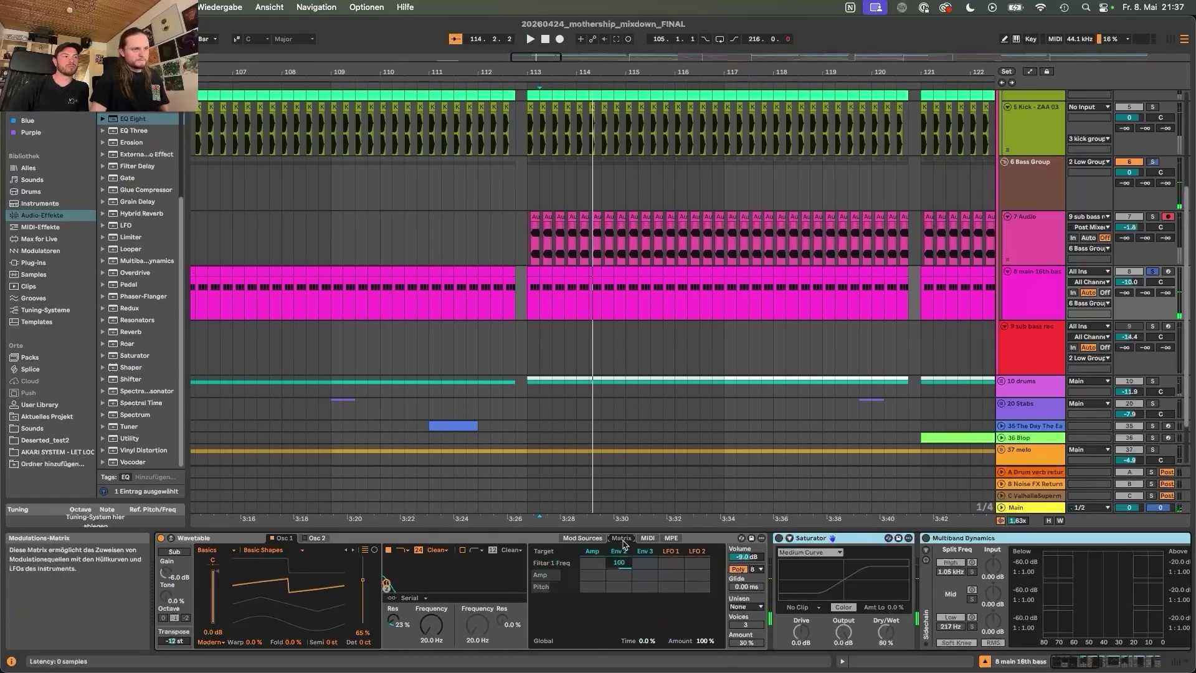
click(615, 552)
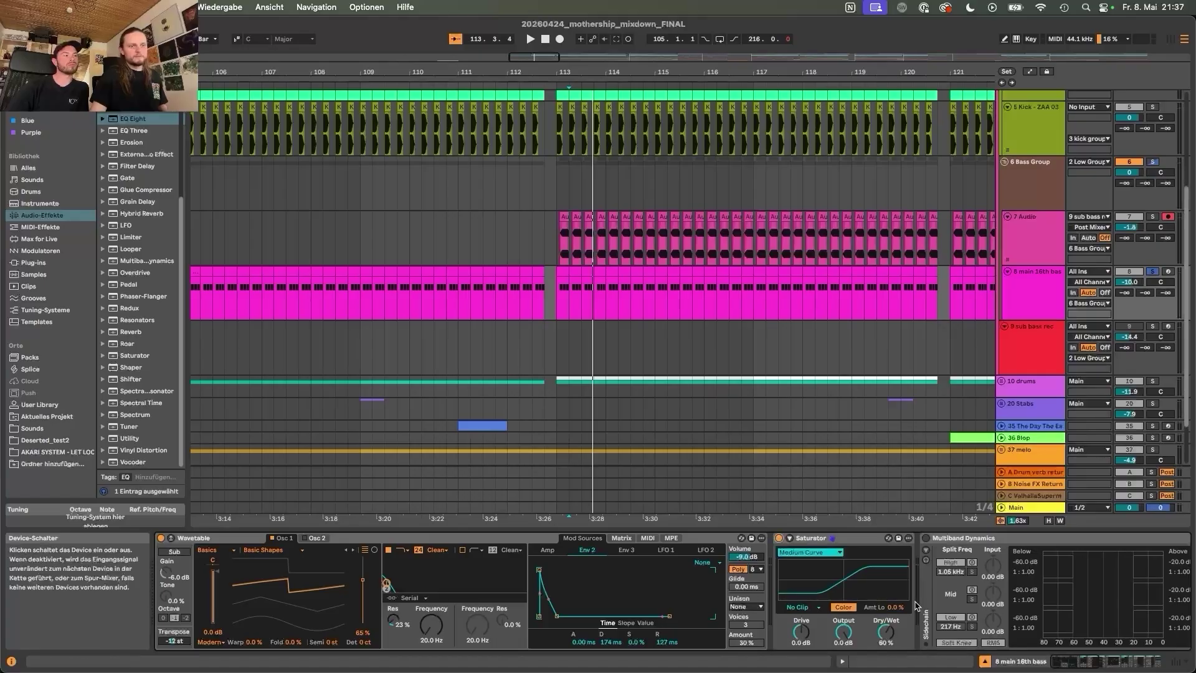
Play the bass with the Medium Curve Saturator active, then turn on Multiband Dynamics and play it again.
key(space)
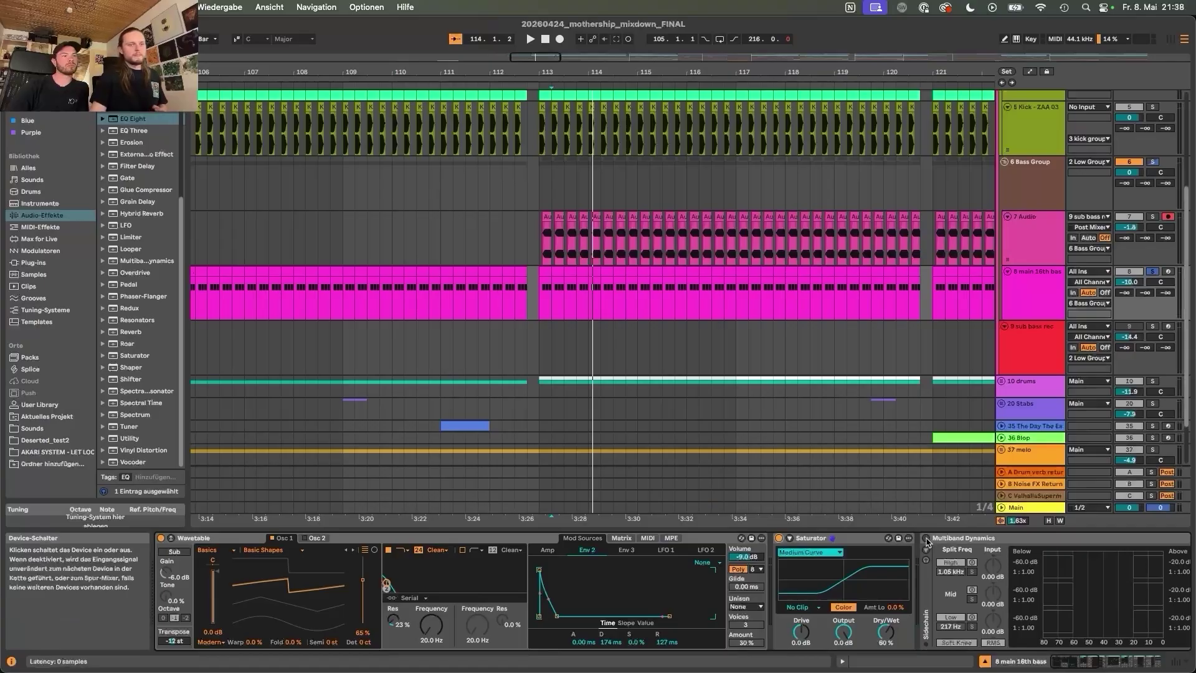
click(1087, 665)
key(space)
click(1099, 667)
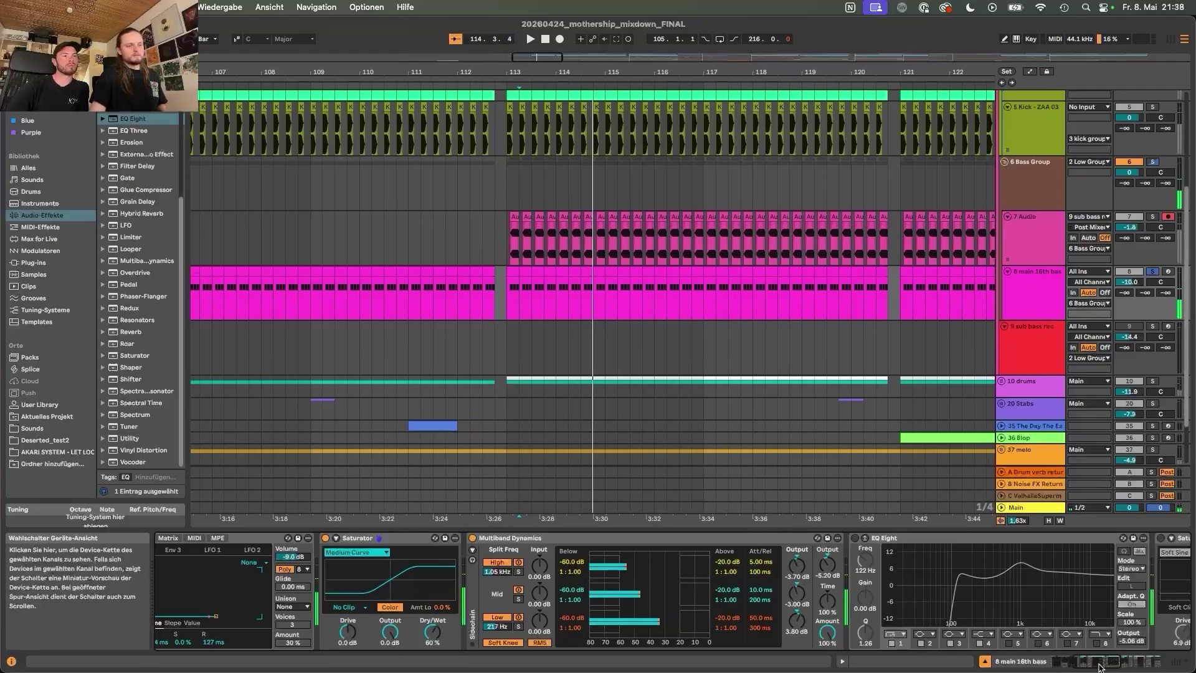
Turn on the EQ Eight following Multiband Dynamics and play the bass through it.
drag(1097, 666, 1100, 665)
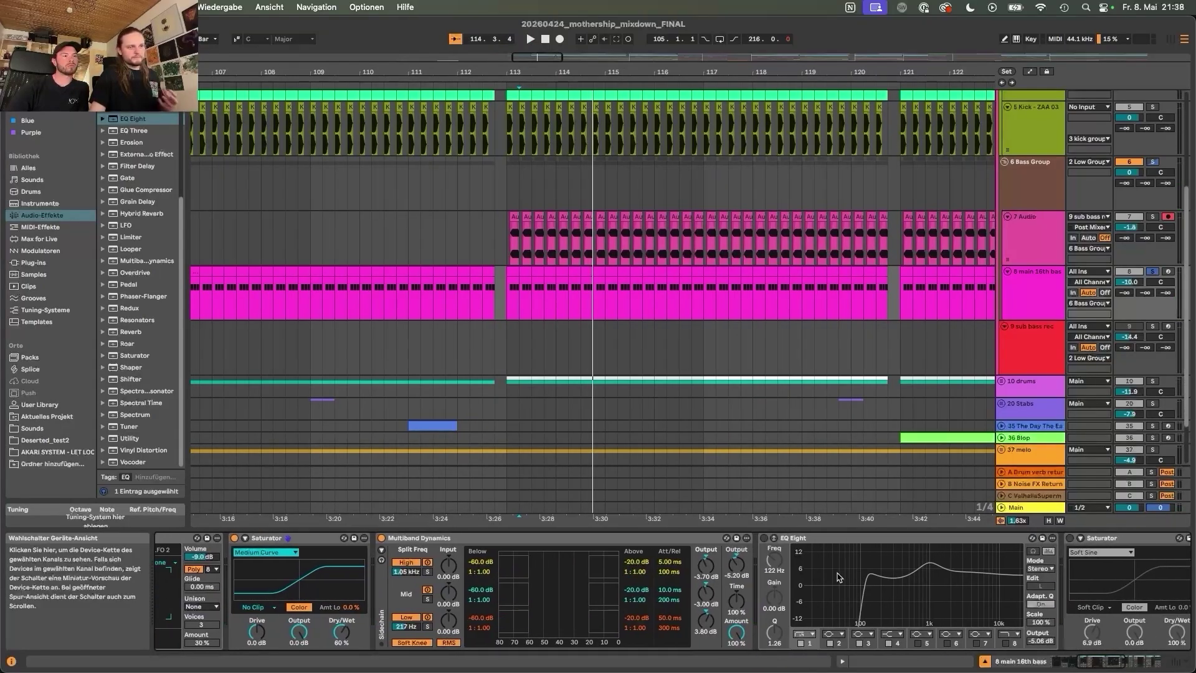
click(763, 538)
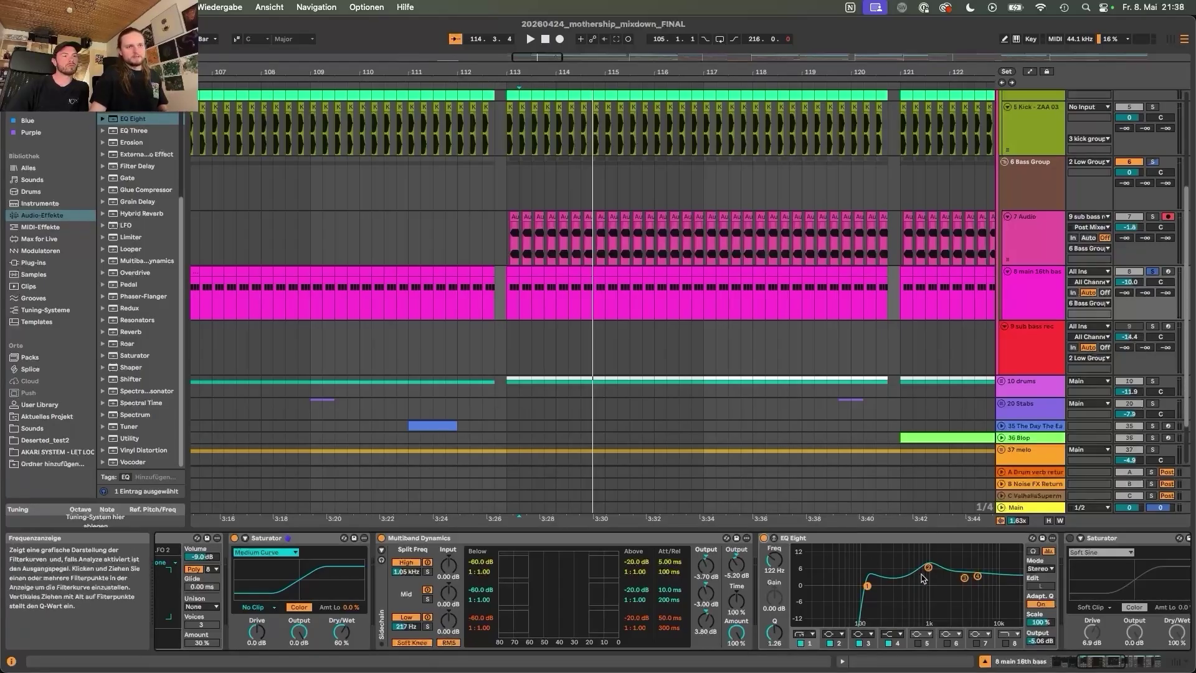
key(space)
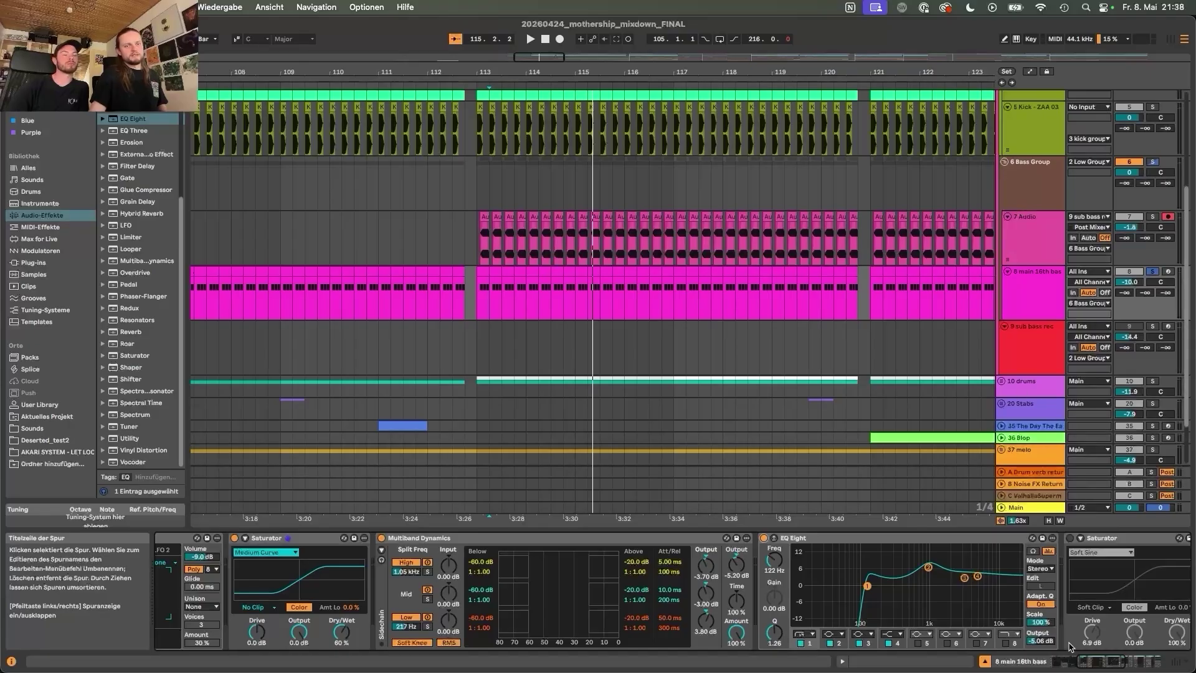
Turn on the Soft Sine Saturator following EQ Eight and play the bass through it.
scroll(1070, 646, right, 5)
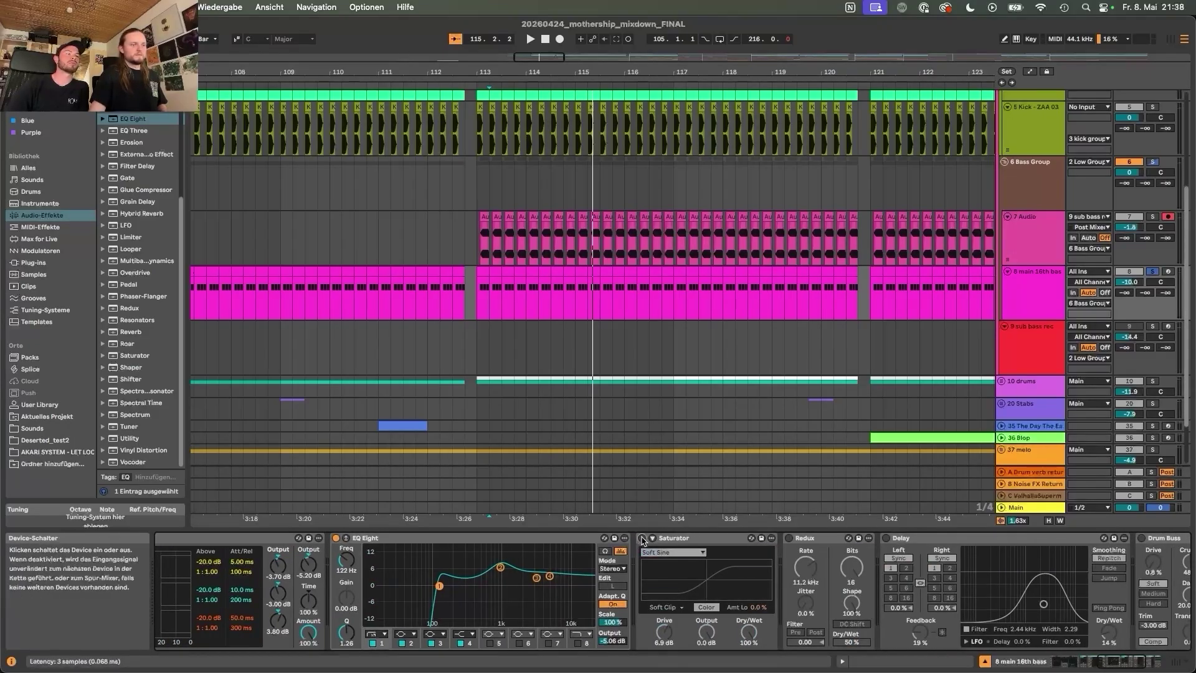
key(space)
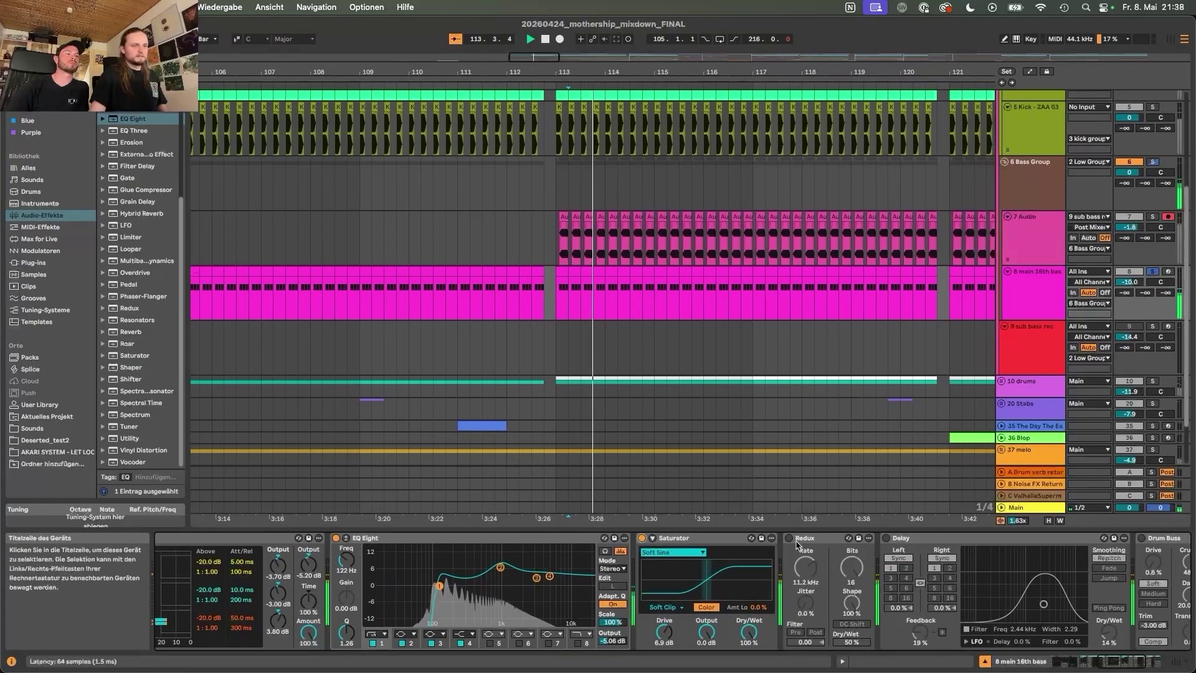
key(space)
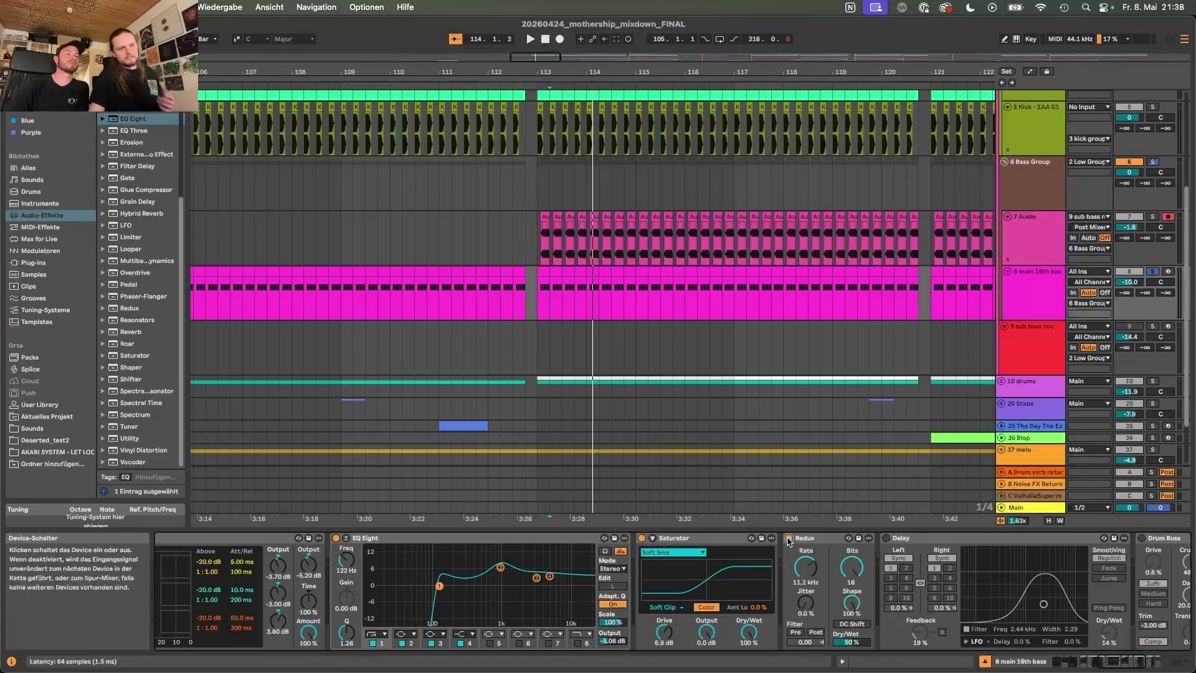
Turn on Redux and toggle it during playback to compare the bass with and without it.
click(788, 538)
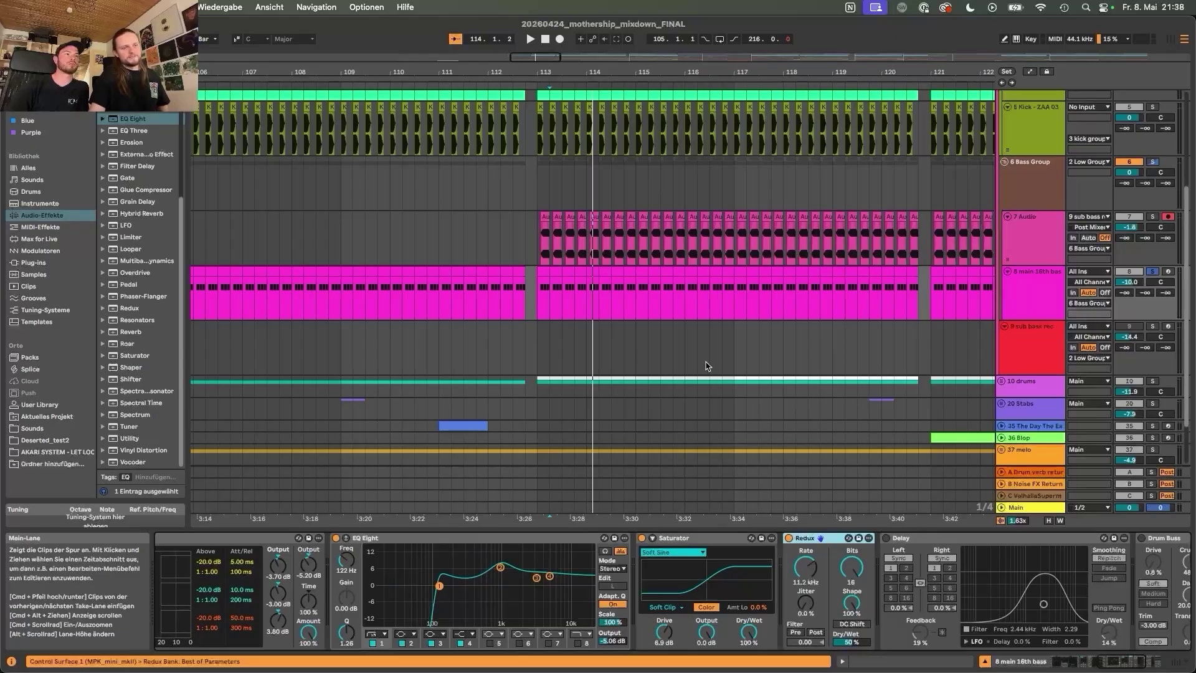
key(space)
click(788, 538)
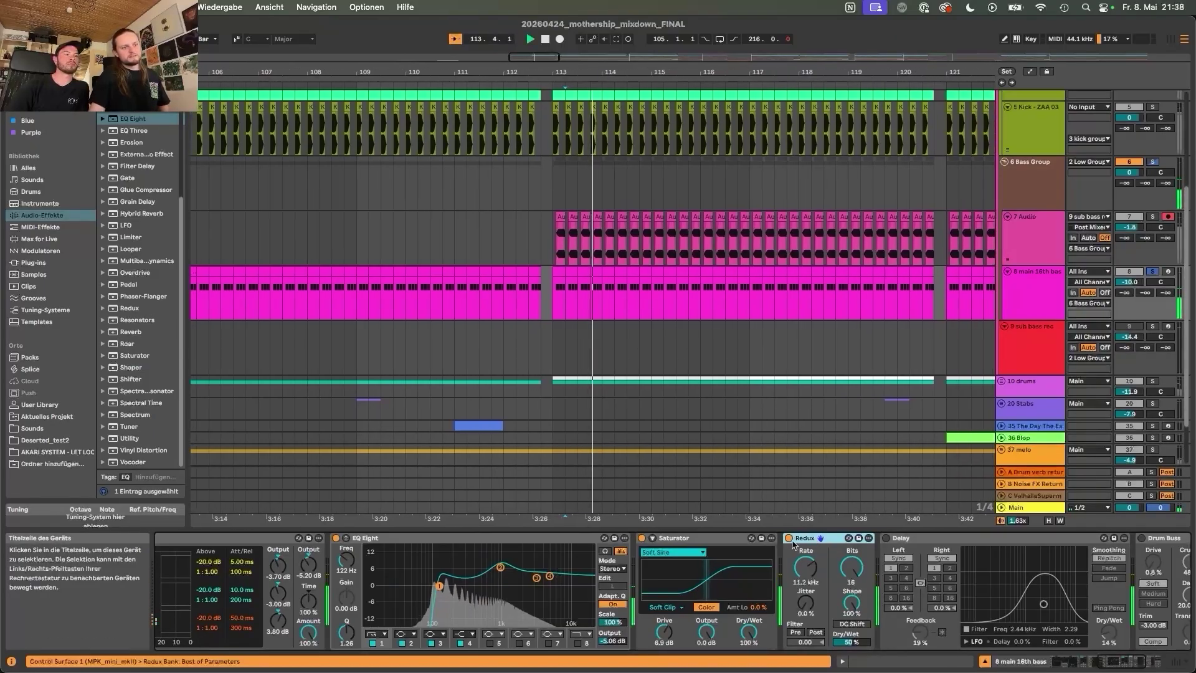
click(788, 538)
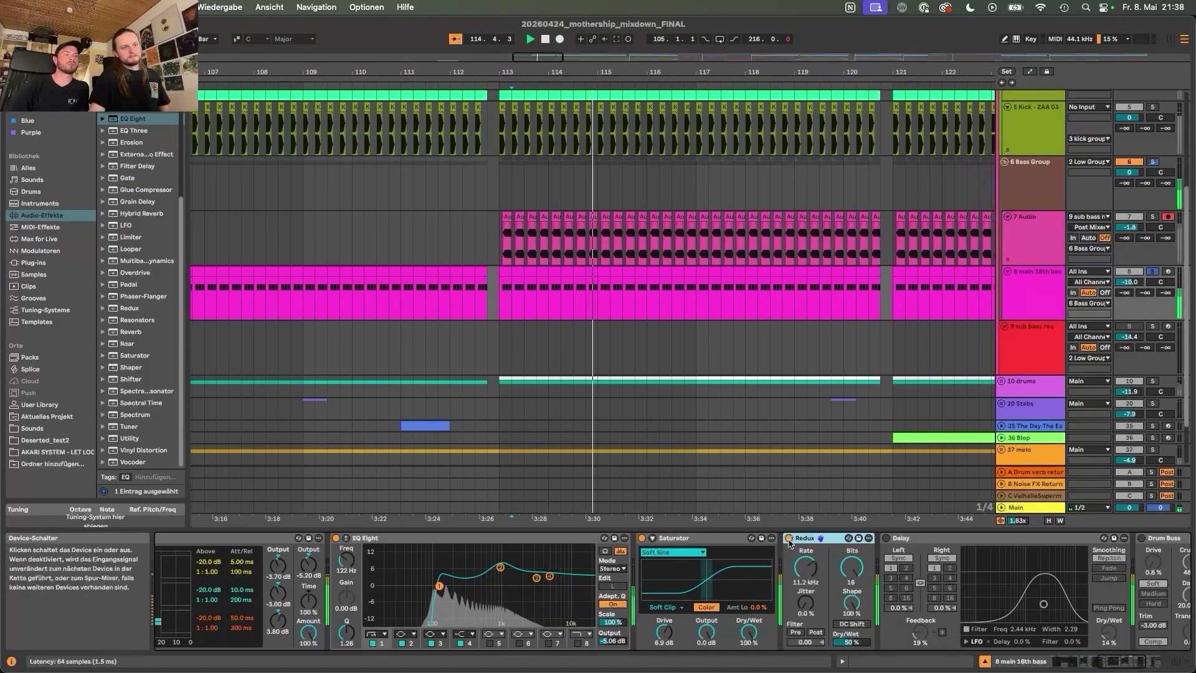
key(space)
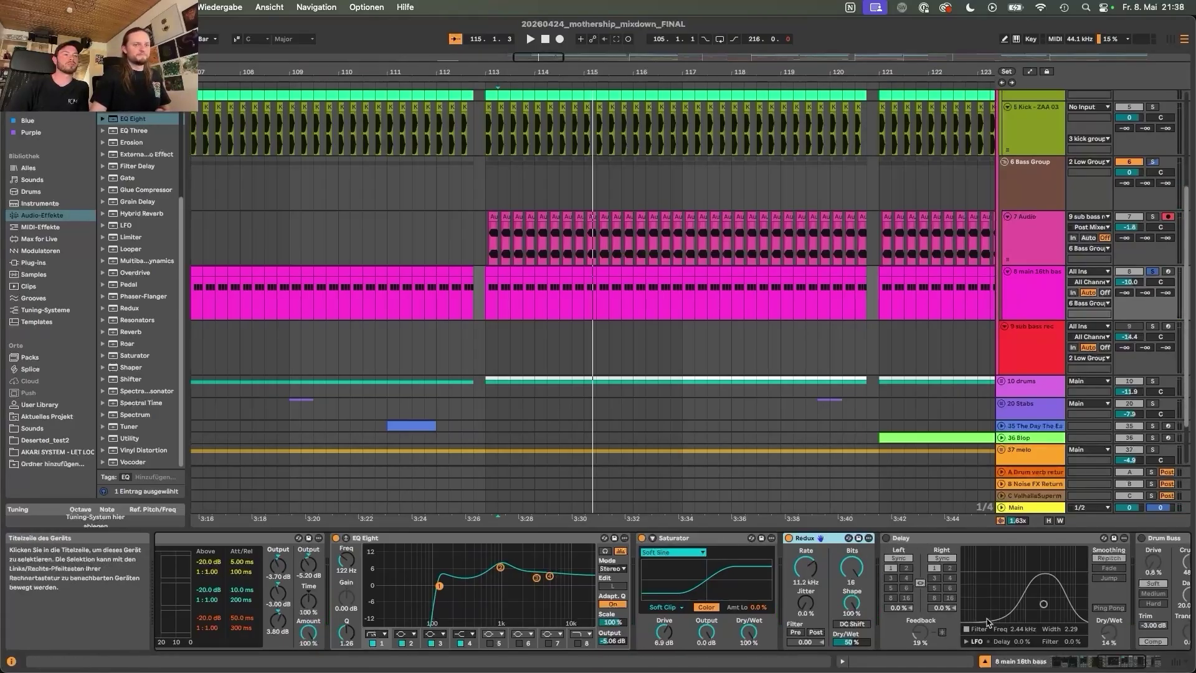
Turn on the Delay following Redux and toggle it during playback to compare the bass with and without it.
click(1139, 662)
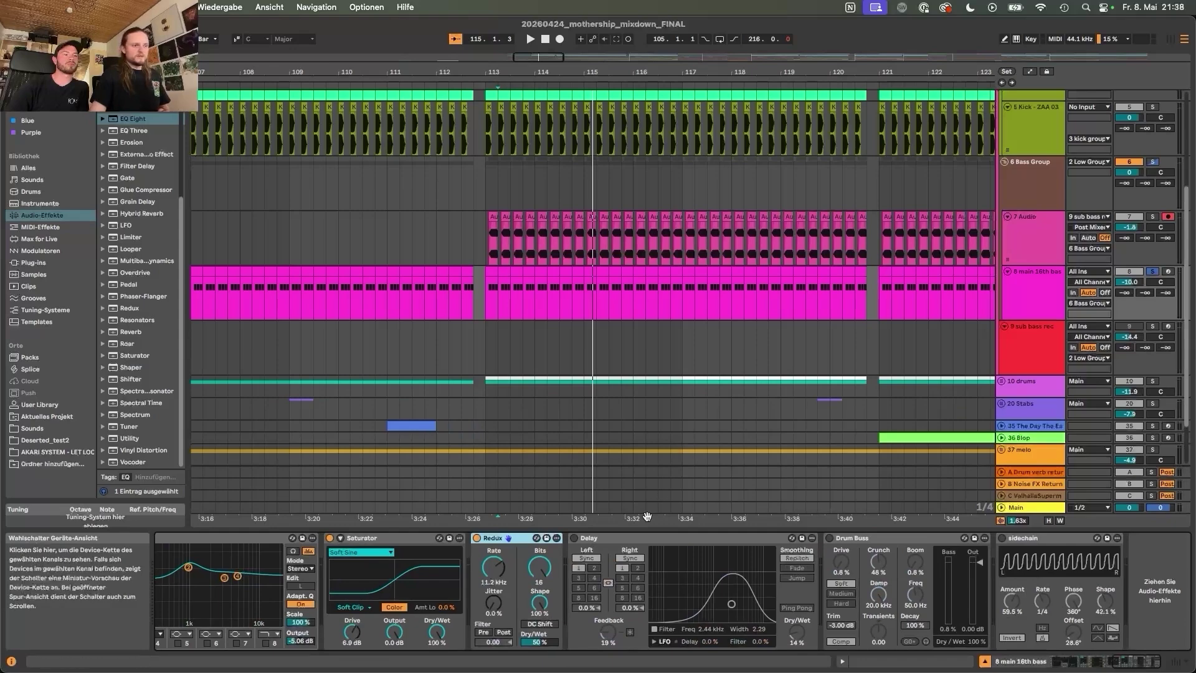
key(space)
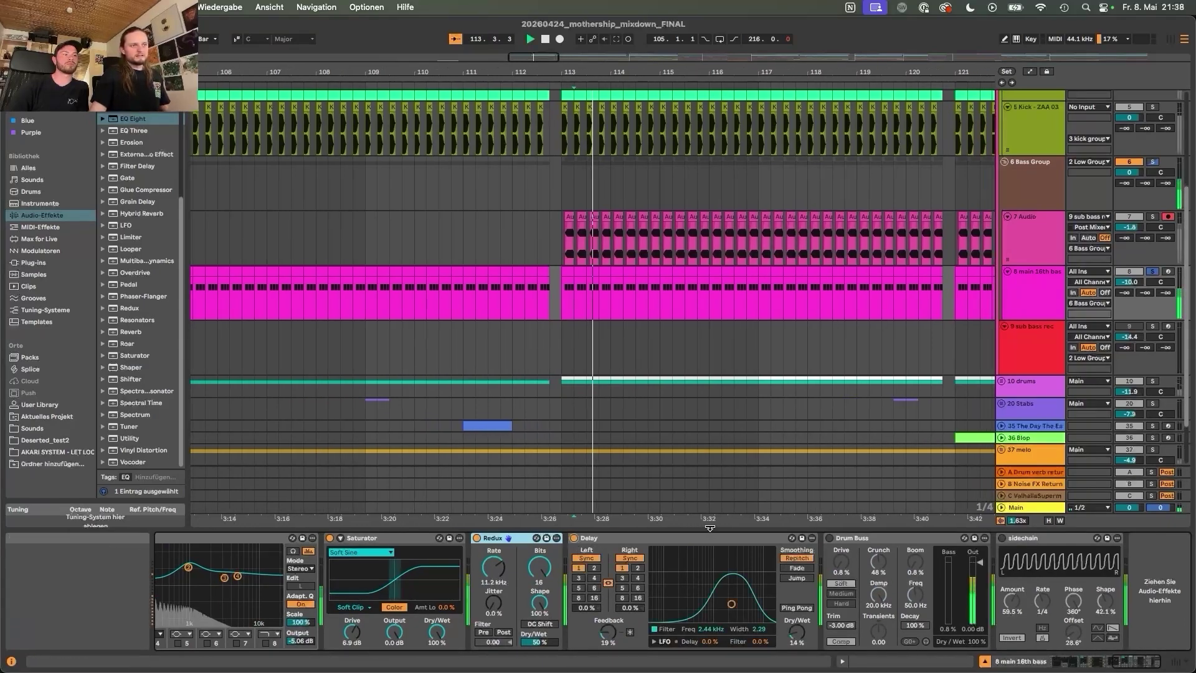
click(574, 538)
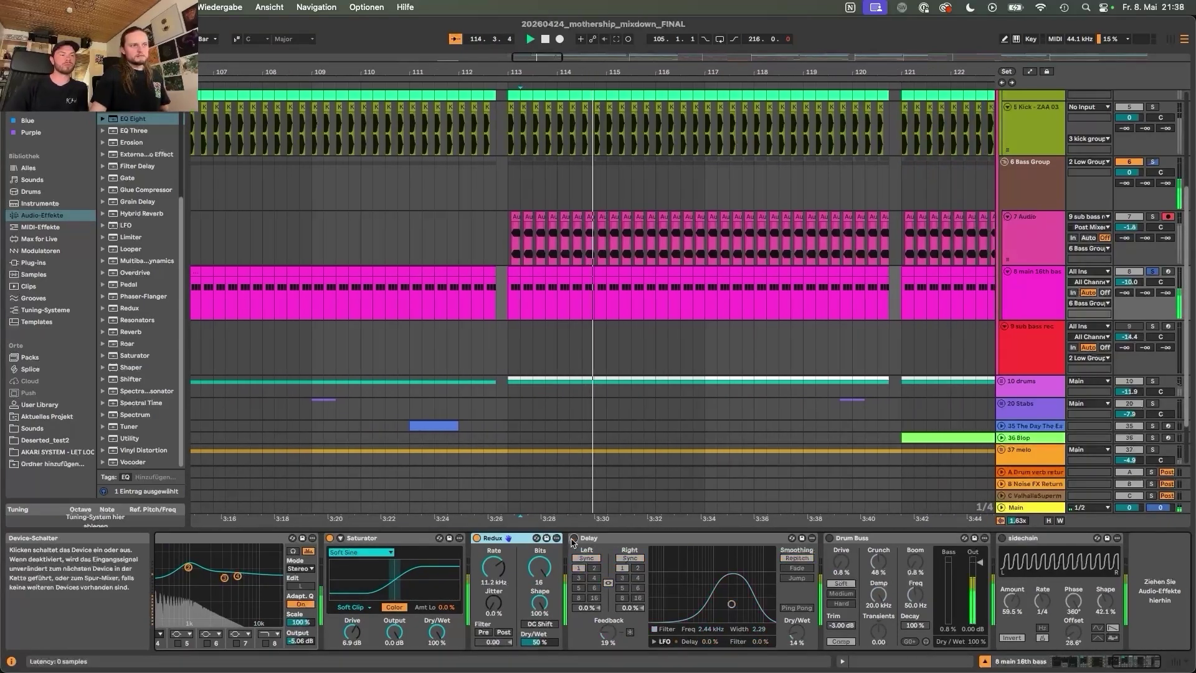
click(574, 538)
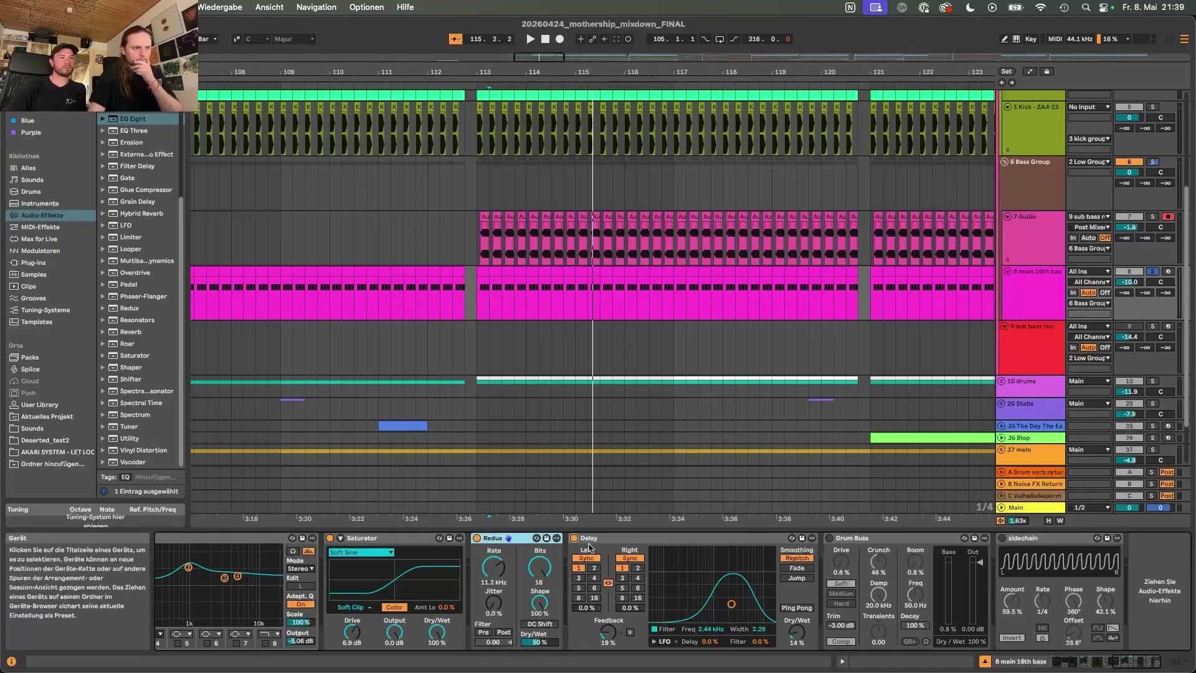
click(656, 541)
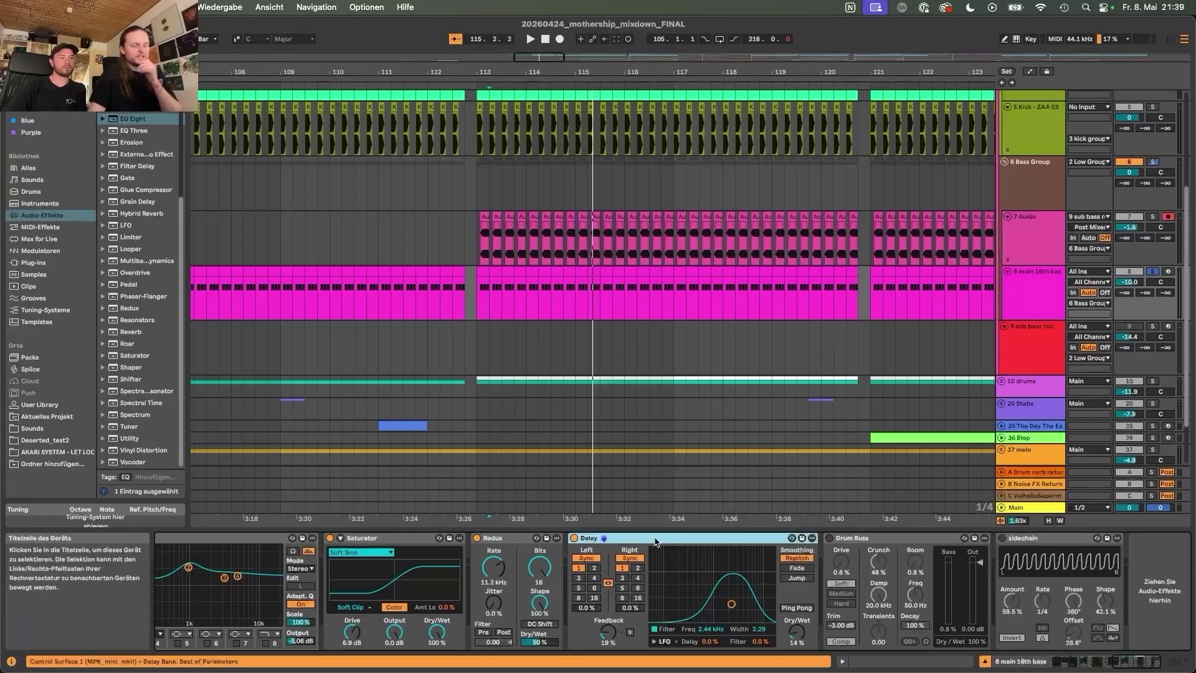
Turn on the Drum Buss following the Delay and play the bass through it.
click(829, 540)
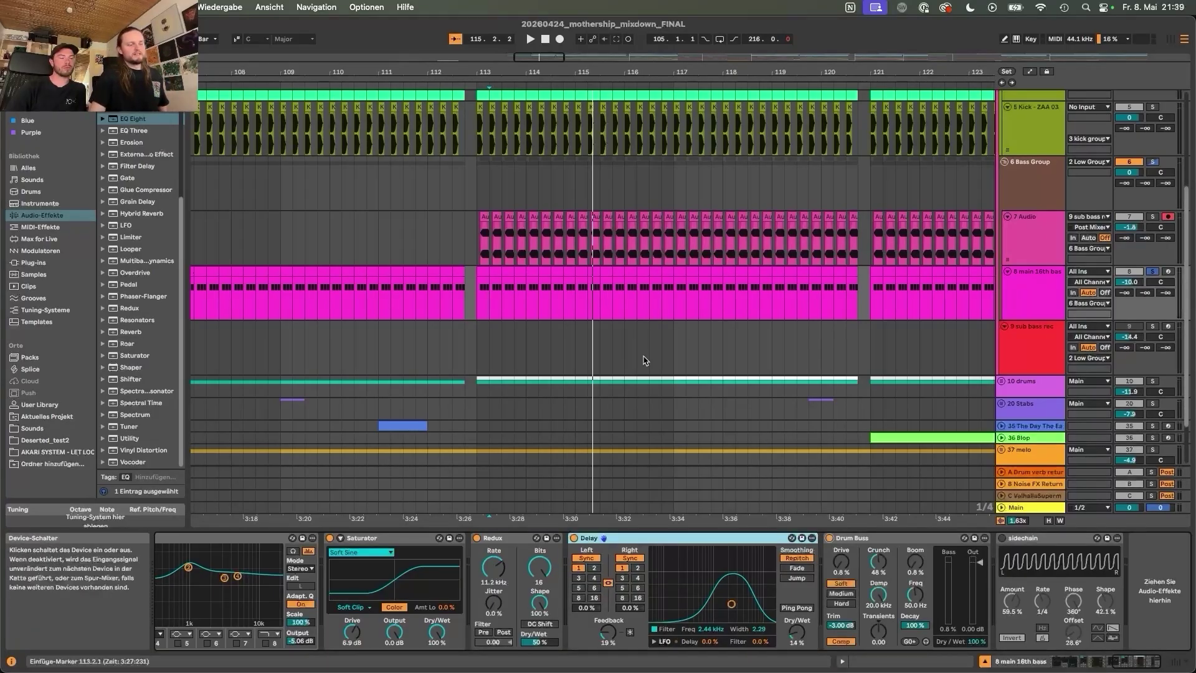
key(space)
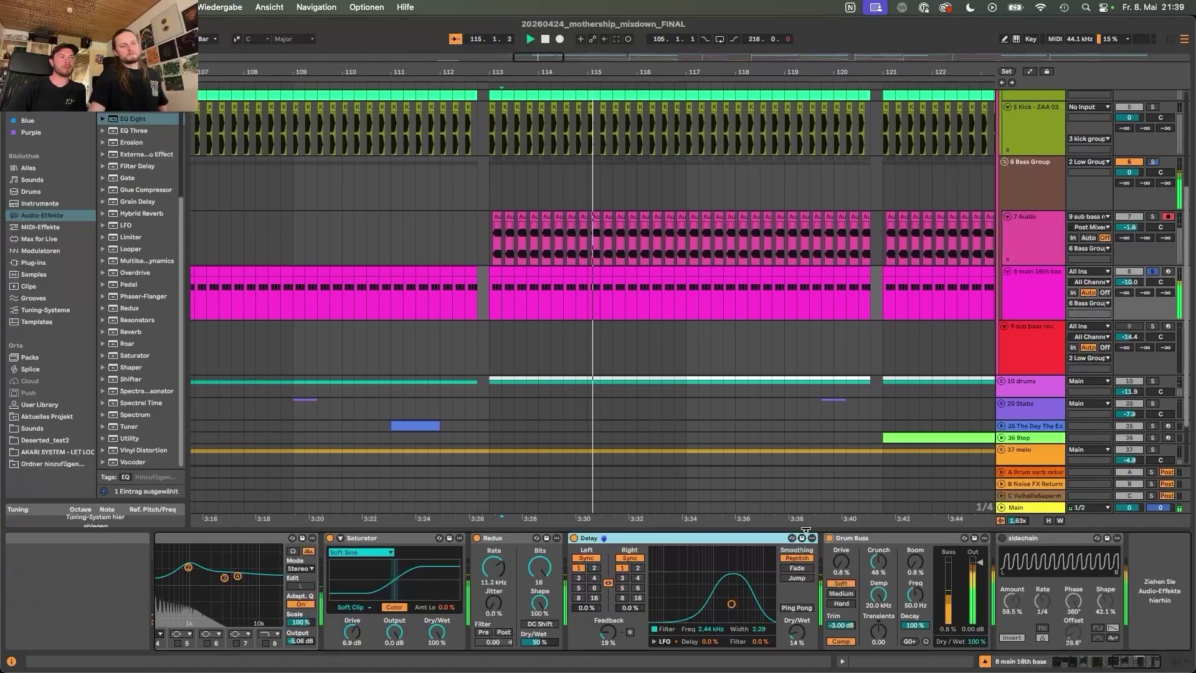
key(space)
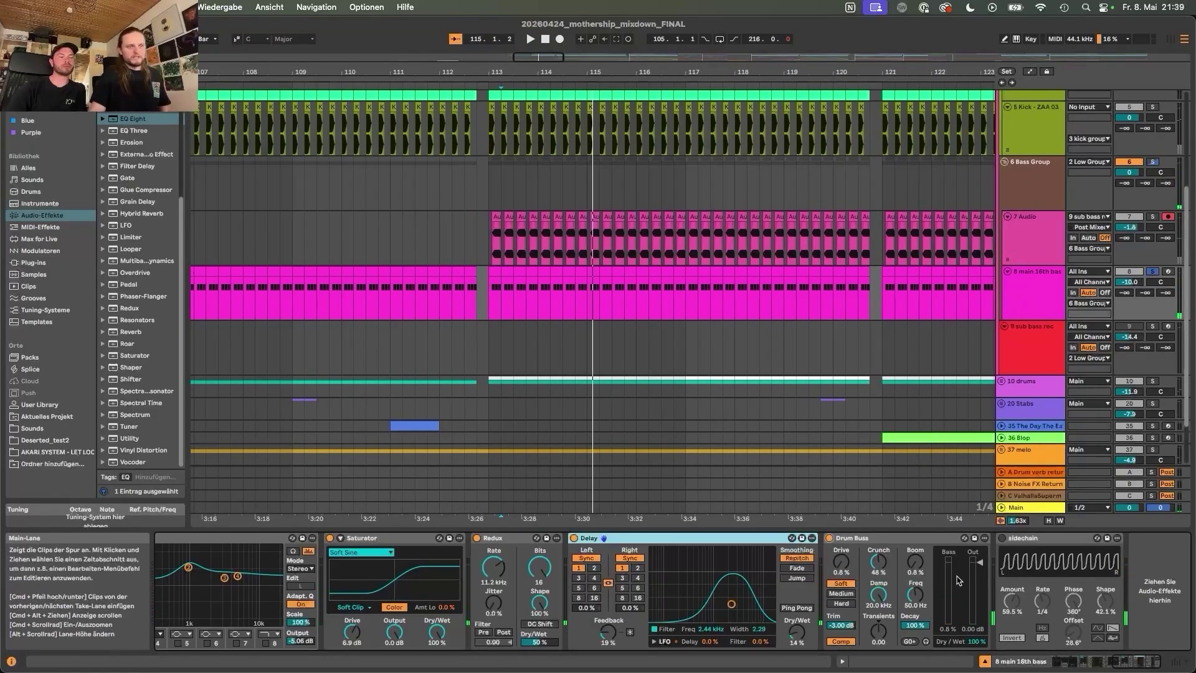
Turn on the sidechain Auto Pan at the end of the chain and play the bass through it.
click(1028, 540)
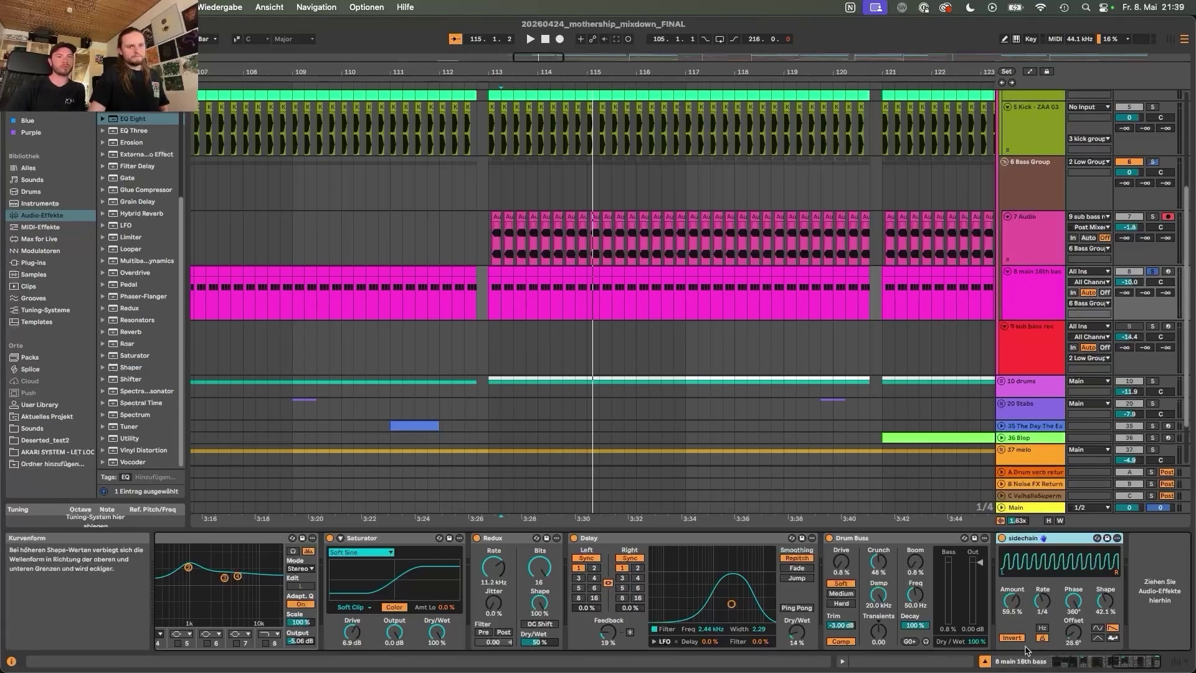
mouse_move(1073, 601)
mouse_down()
mouse_move(1072, 626)
mouse_move(1077, 612)
mouse_up()
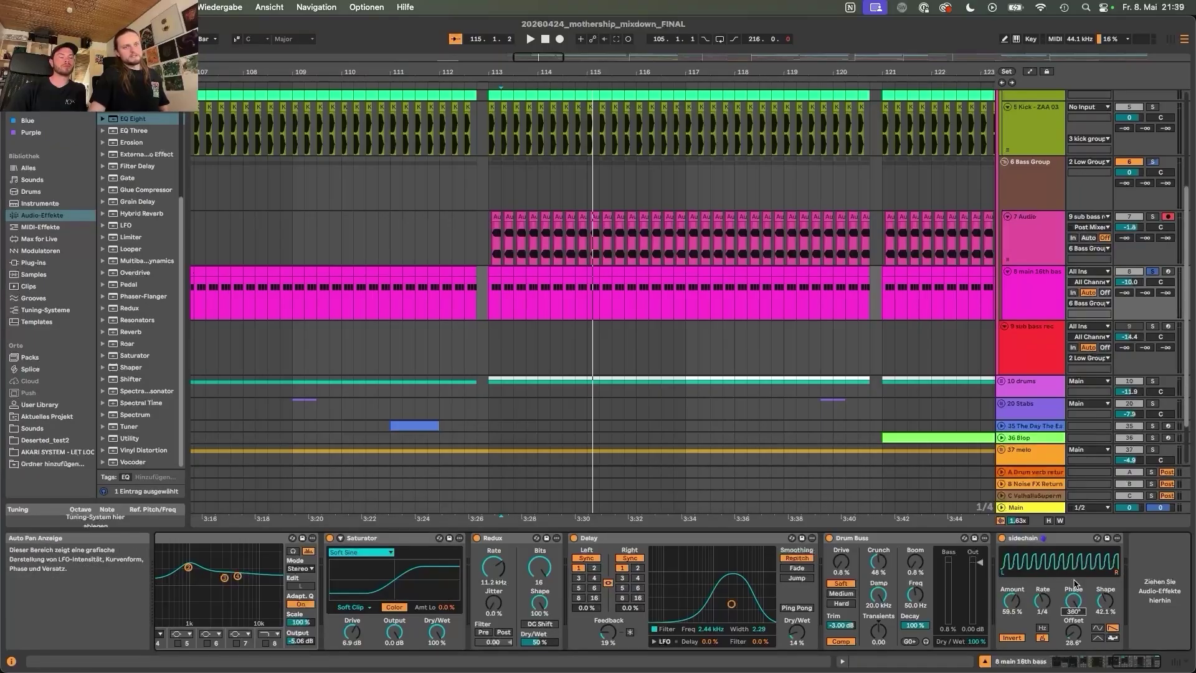
key(space)
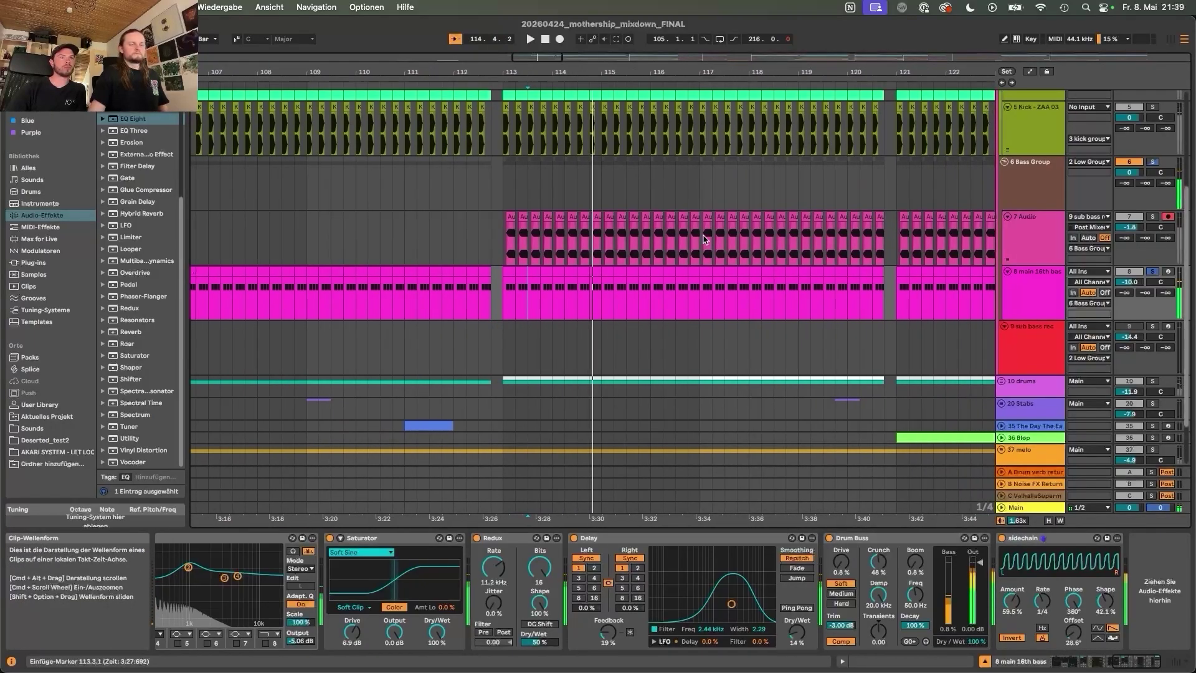
Solo the whole Bass Group instead of only the main 16th bass and play it with its group effects shown.
click(1036, 291)
click(1033, 182)
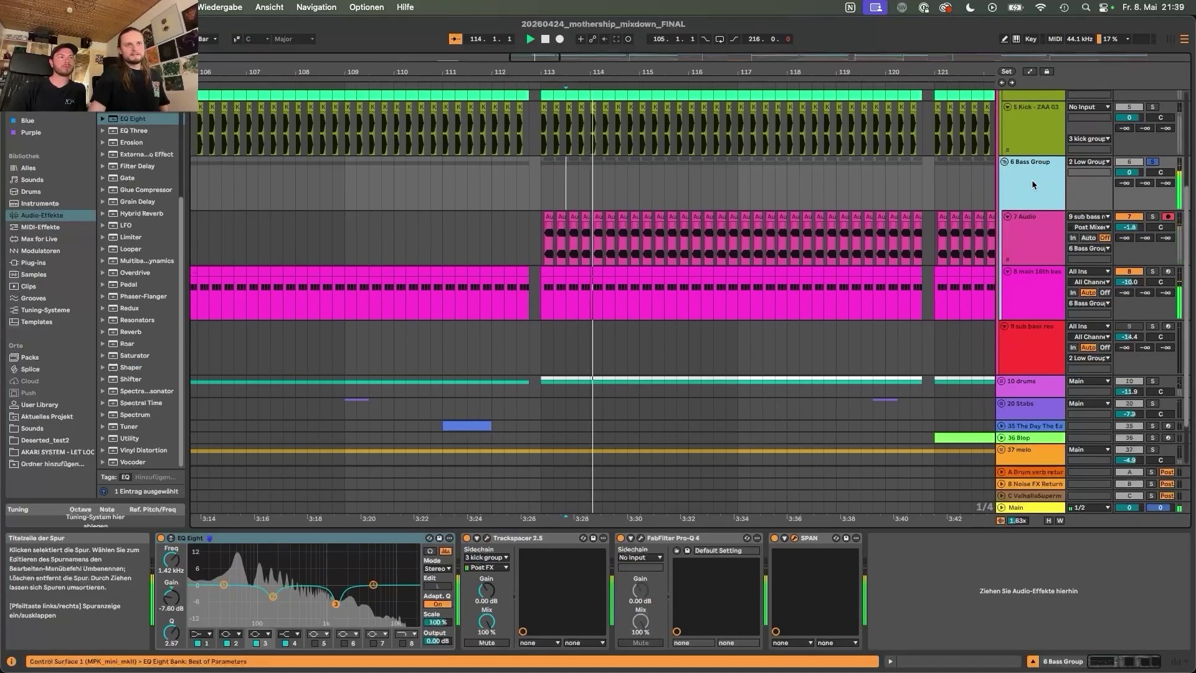
key(space)
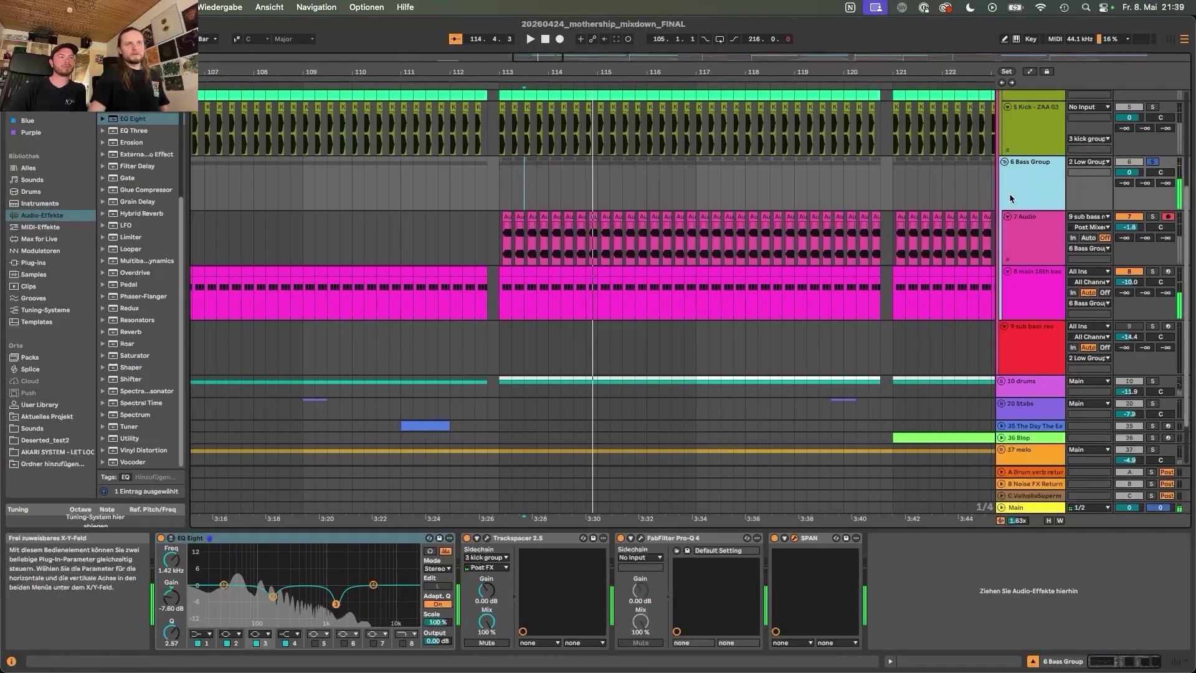
Play the Bass Group while bypassing and re-enabling its EQ Eight to compare the sound.
click(243, 540)
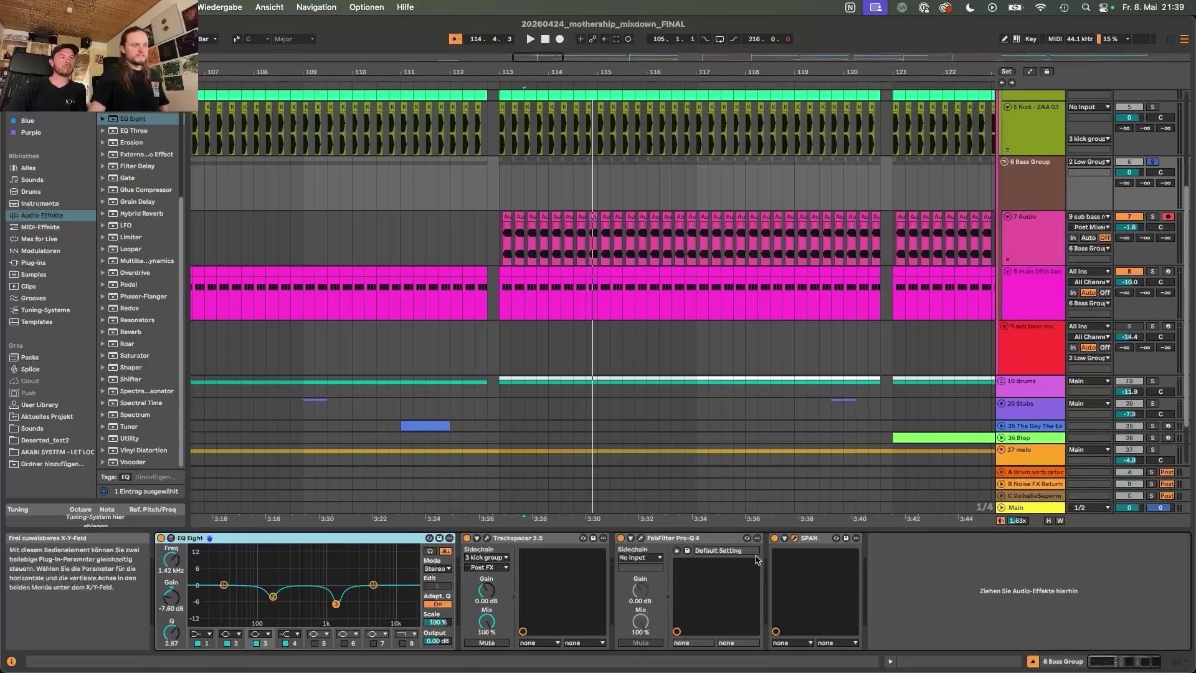
click(1042, 193)
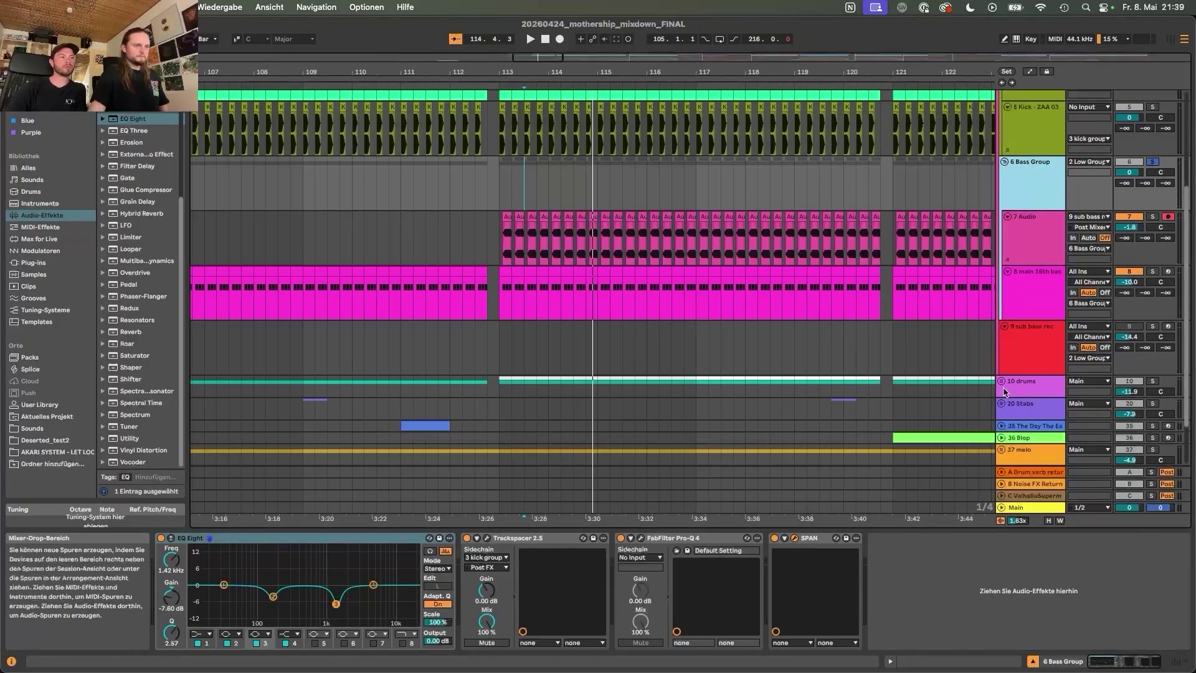
click(318, 560)
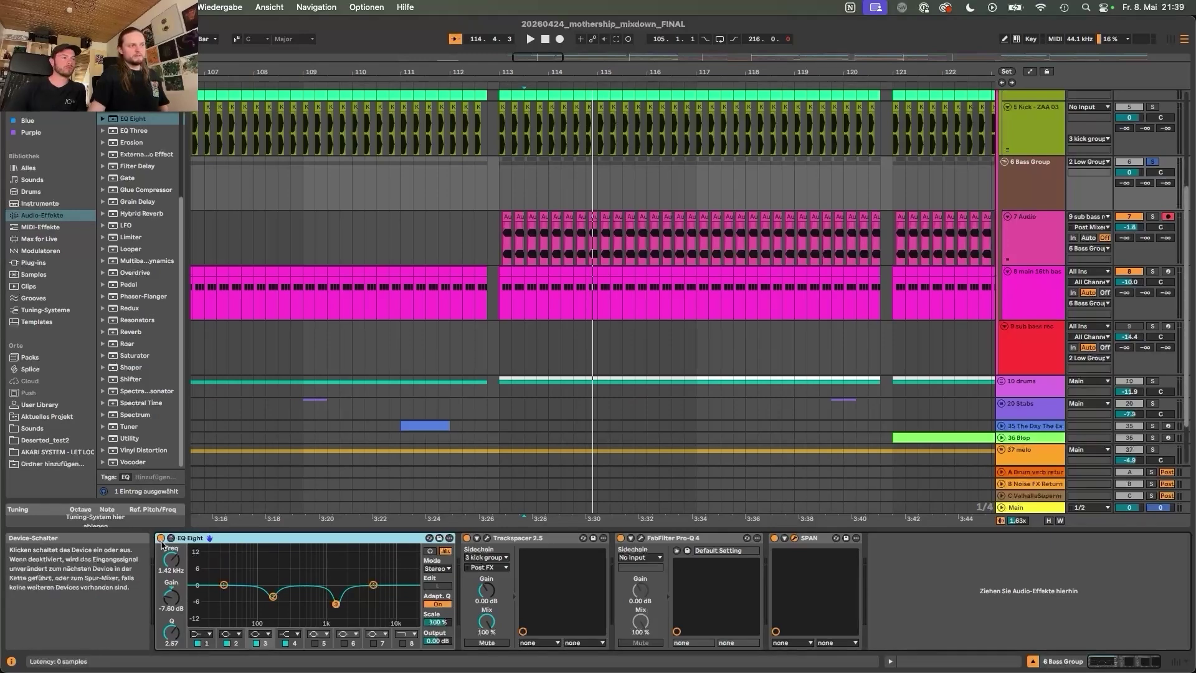
key(space)
click(161, 540)
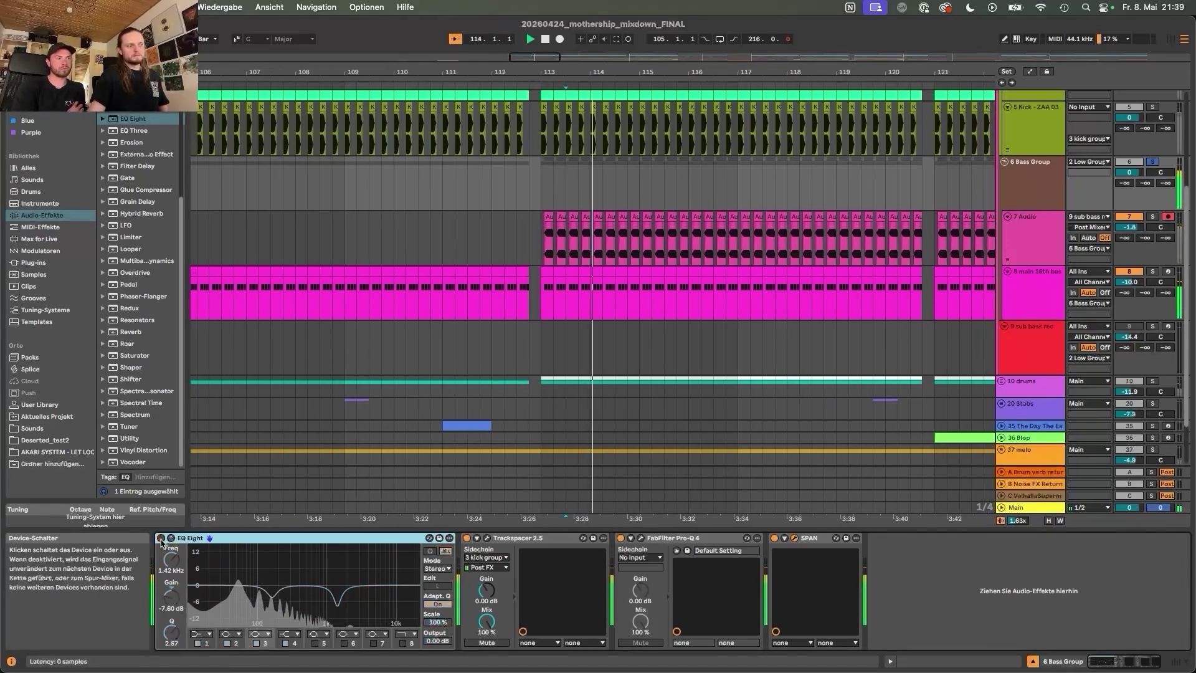
click(161, 541)
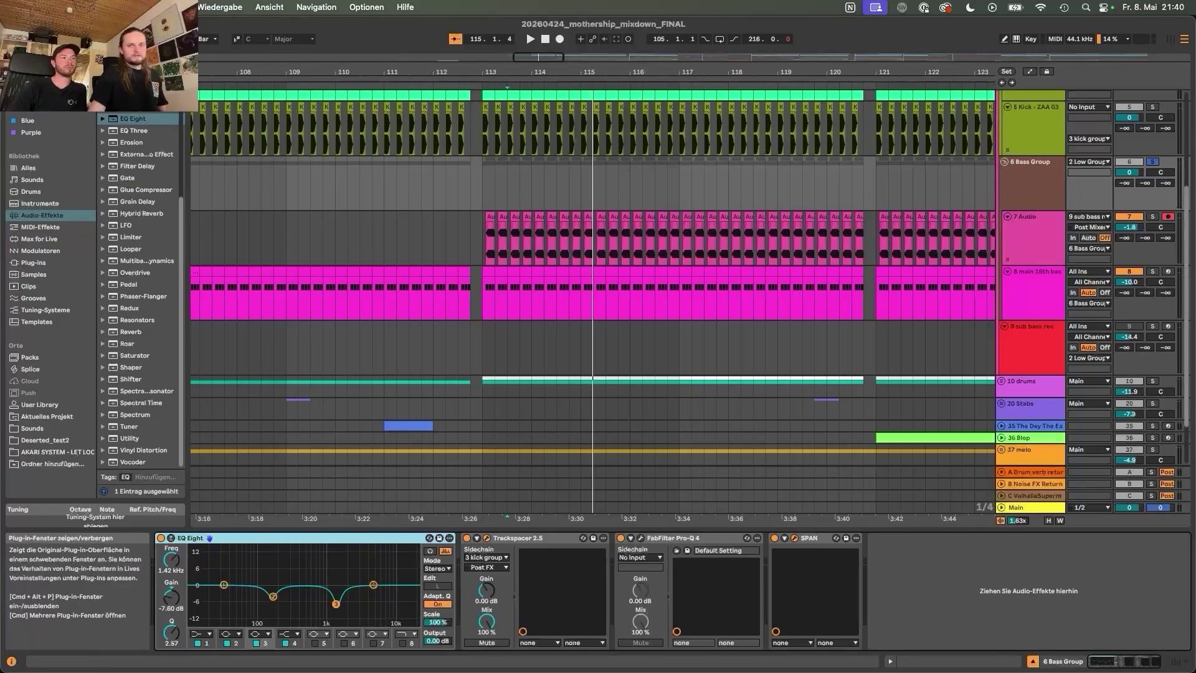
Open the Bass Group's Trackspacer 2.5, watch its ducking curve against the kick during playback, and clear its window away.
click(487, 538)
key(space)
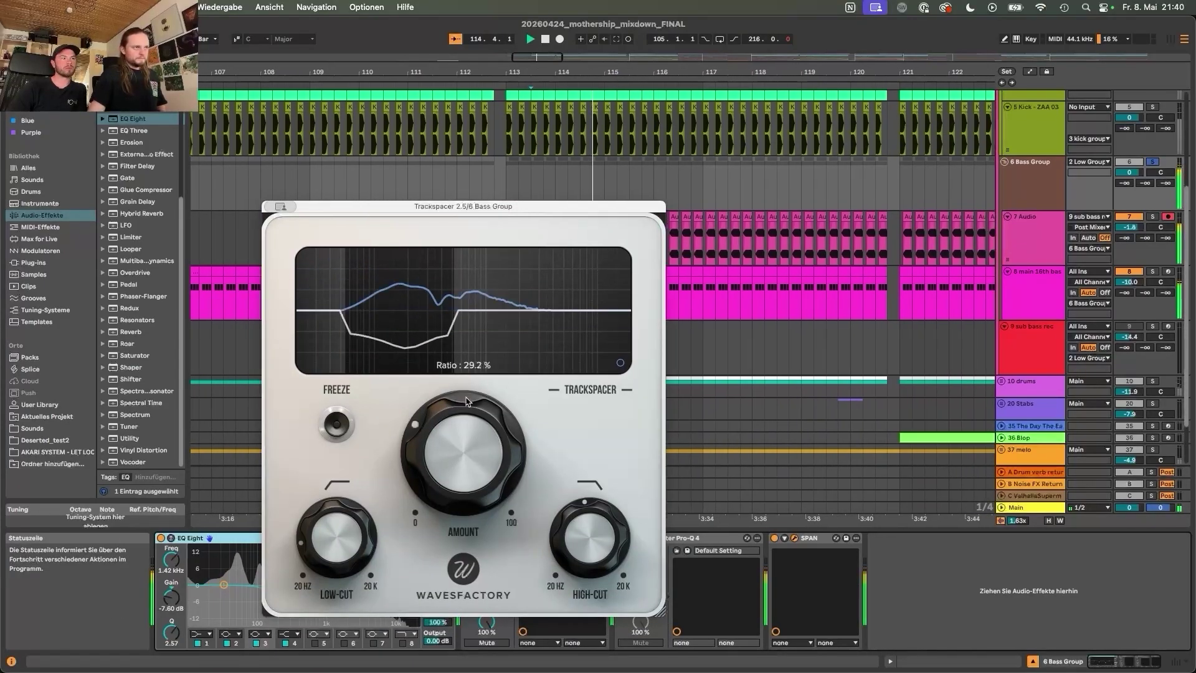
drag(476, 208, 822, 145)
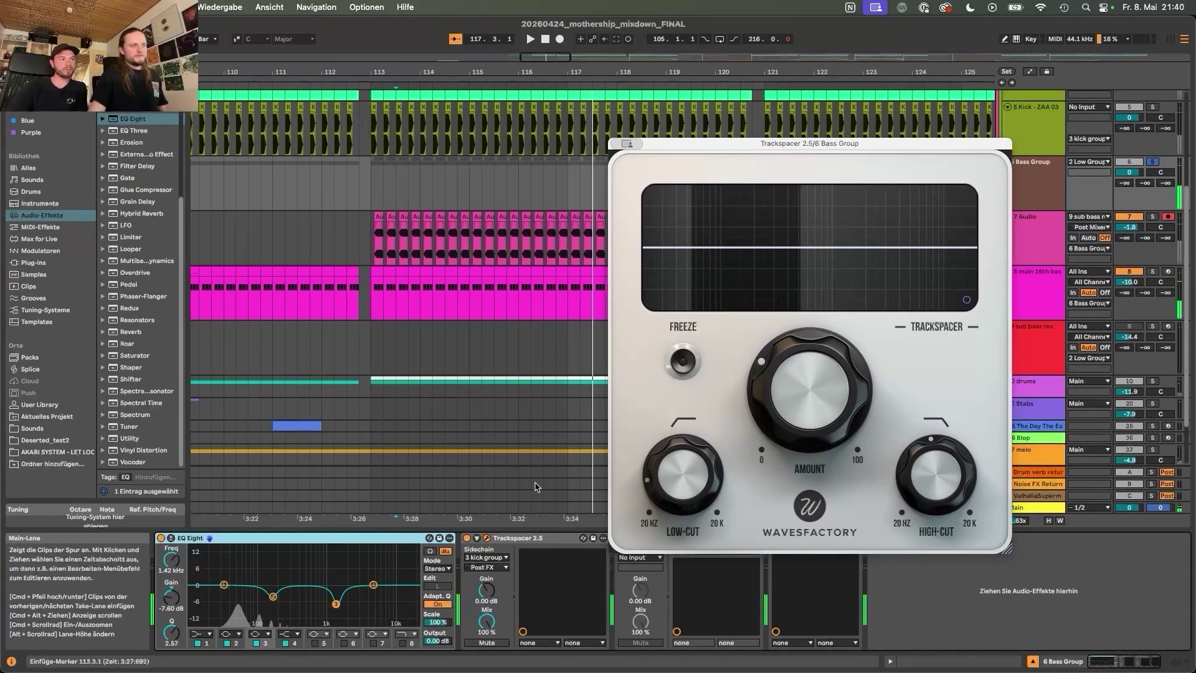
mouse_move(755, 343)
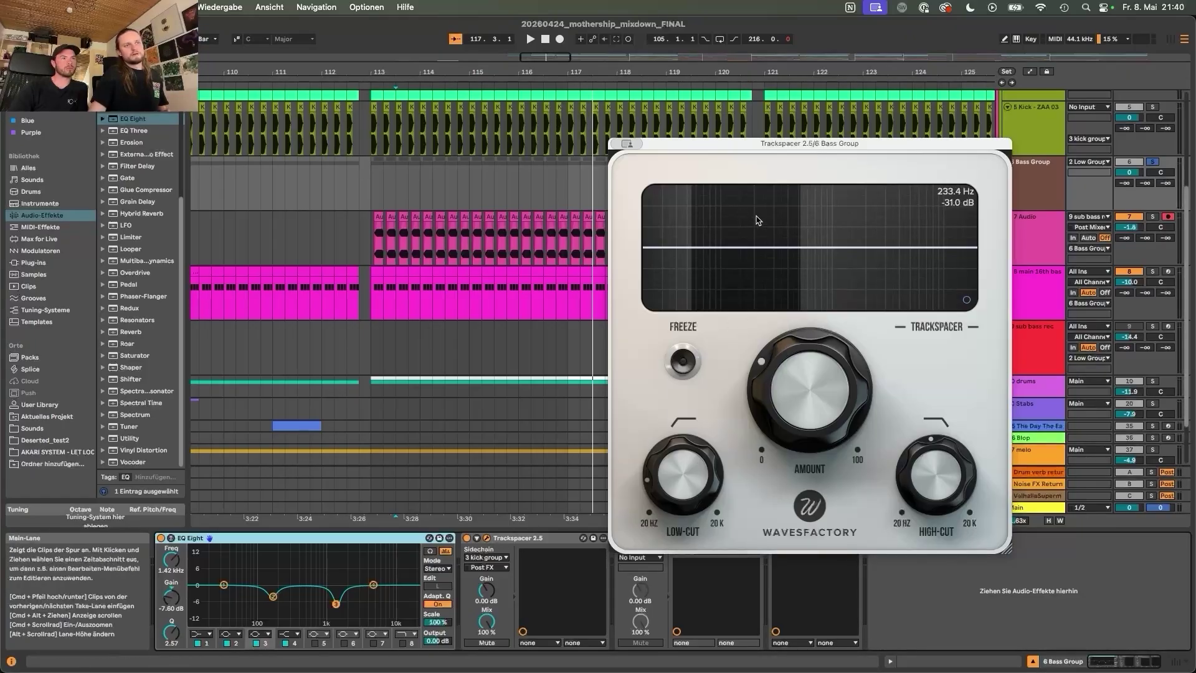
key(space)
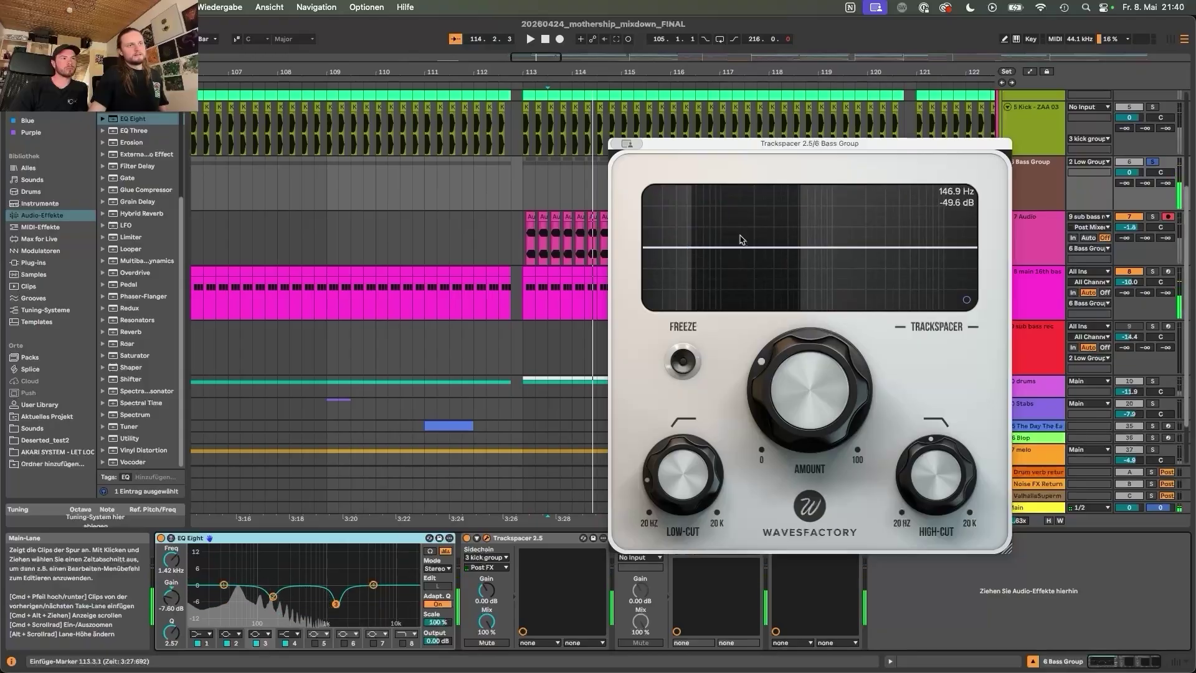
drag(702, 150, 566, 118)
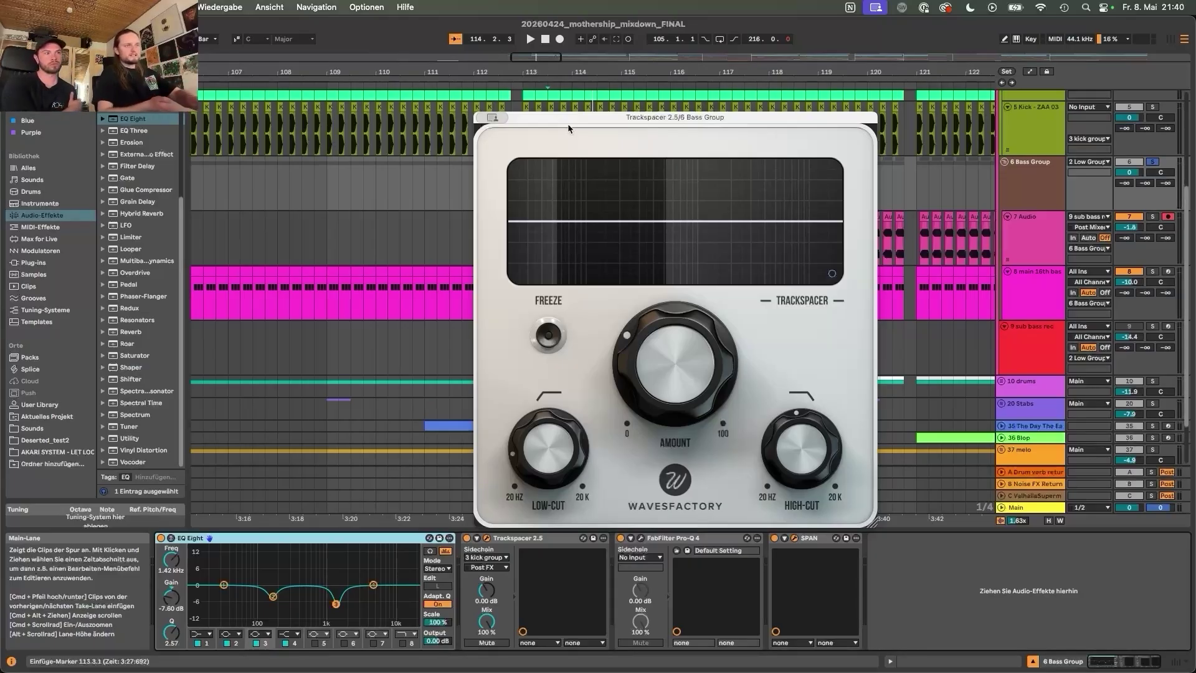
drag(547, 120, 527, 151)
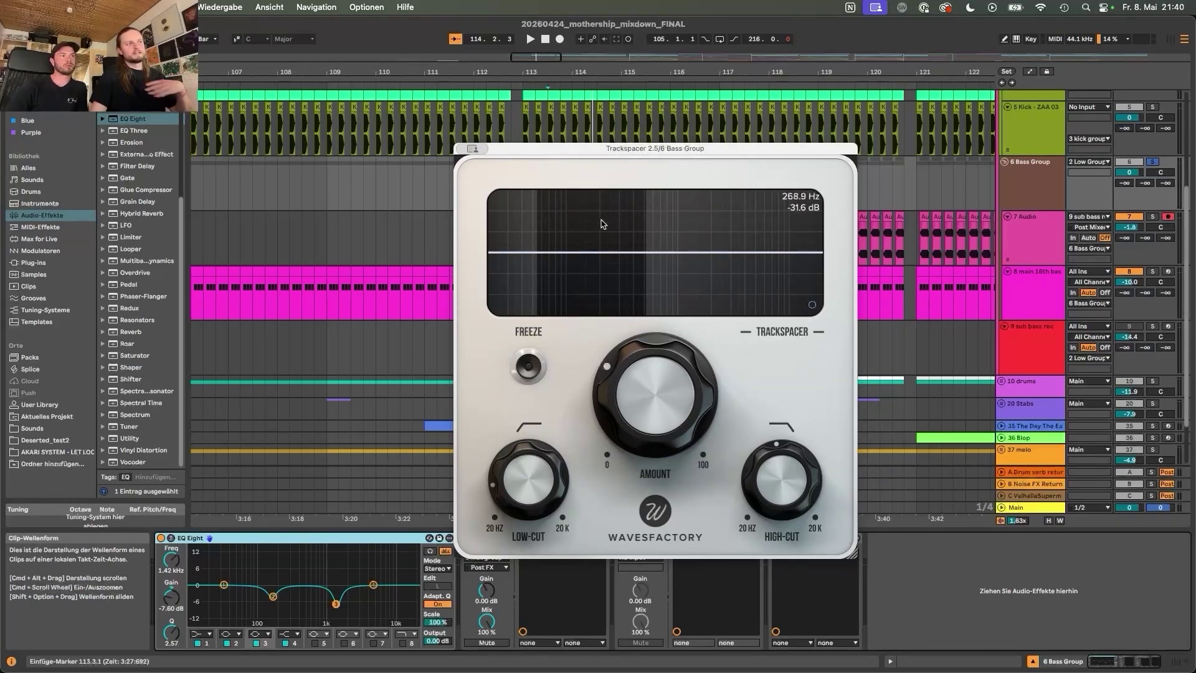
drag(582, 148, 527, 137)
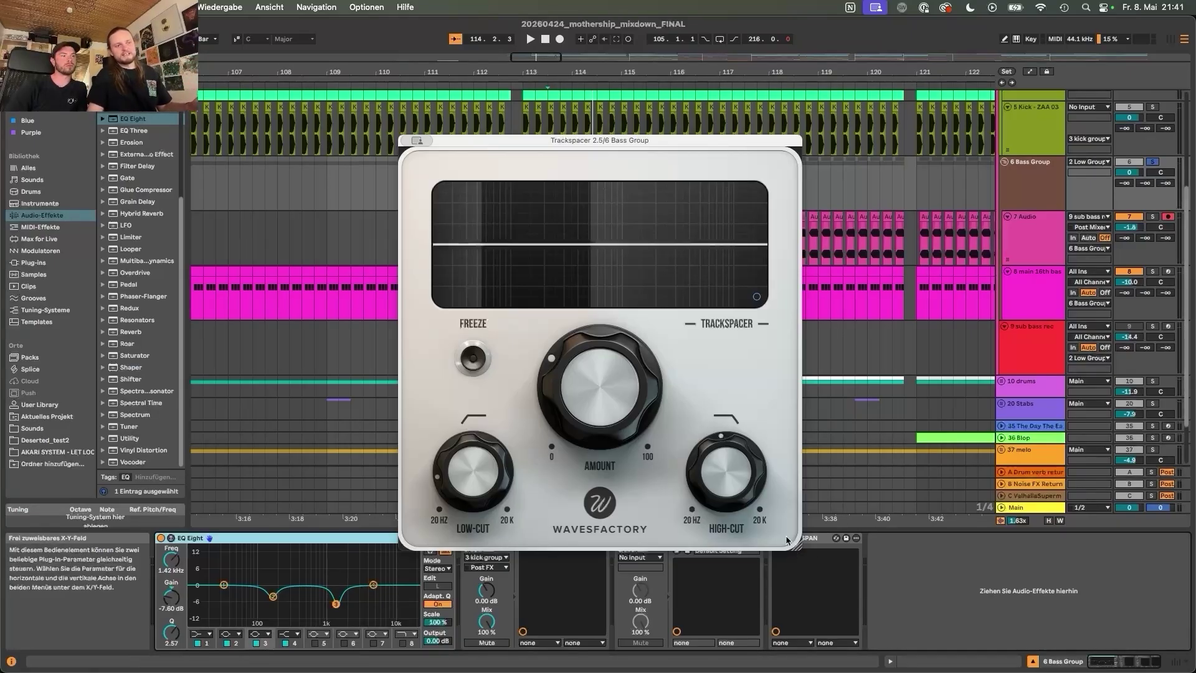
drag(577, 140, 581, 669)
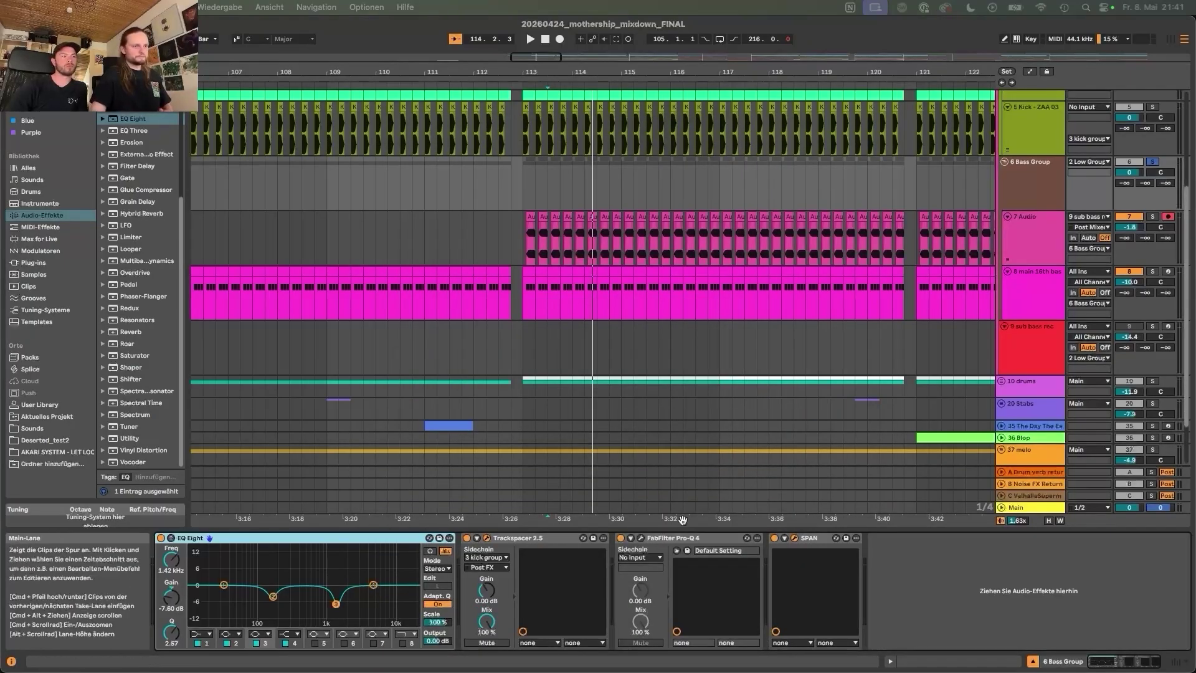
Move Trackspacer 2.5 behind FabFilter Pro-Q 4 in the Bass Group chain, then inspect the Pro-Q 4 curve and hide its window.
drag(533, 537, 716, 552)
click(593, 538)
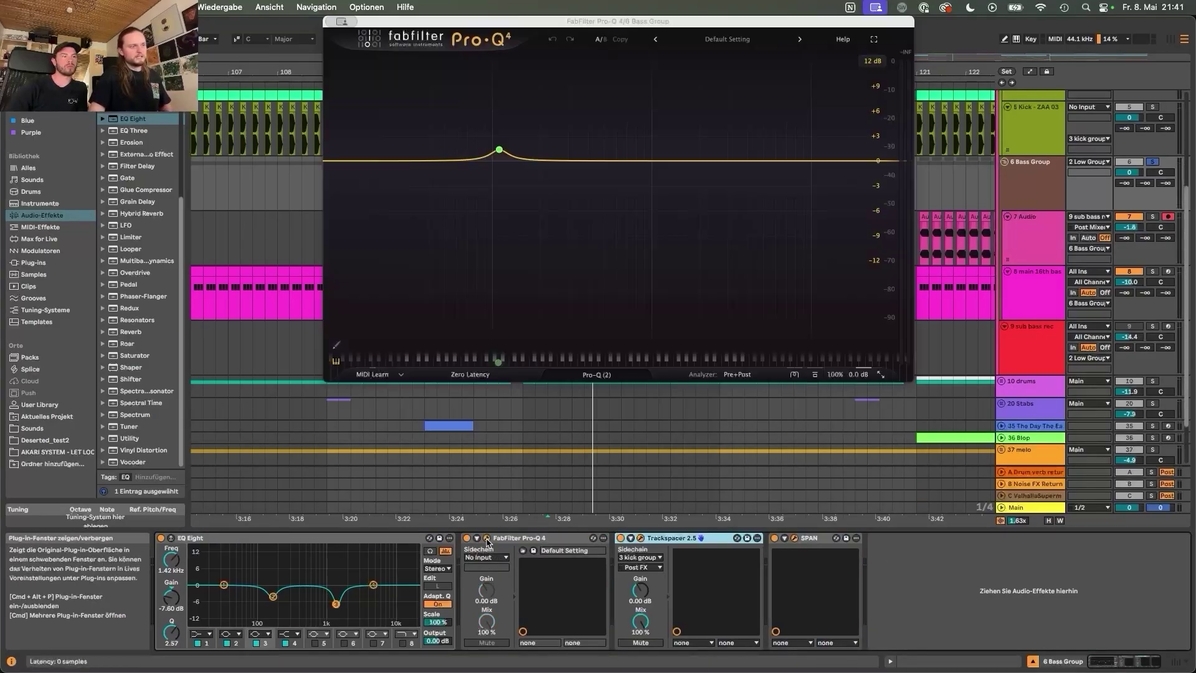
drag(540, 20, 543, 98)
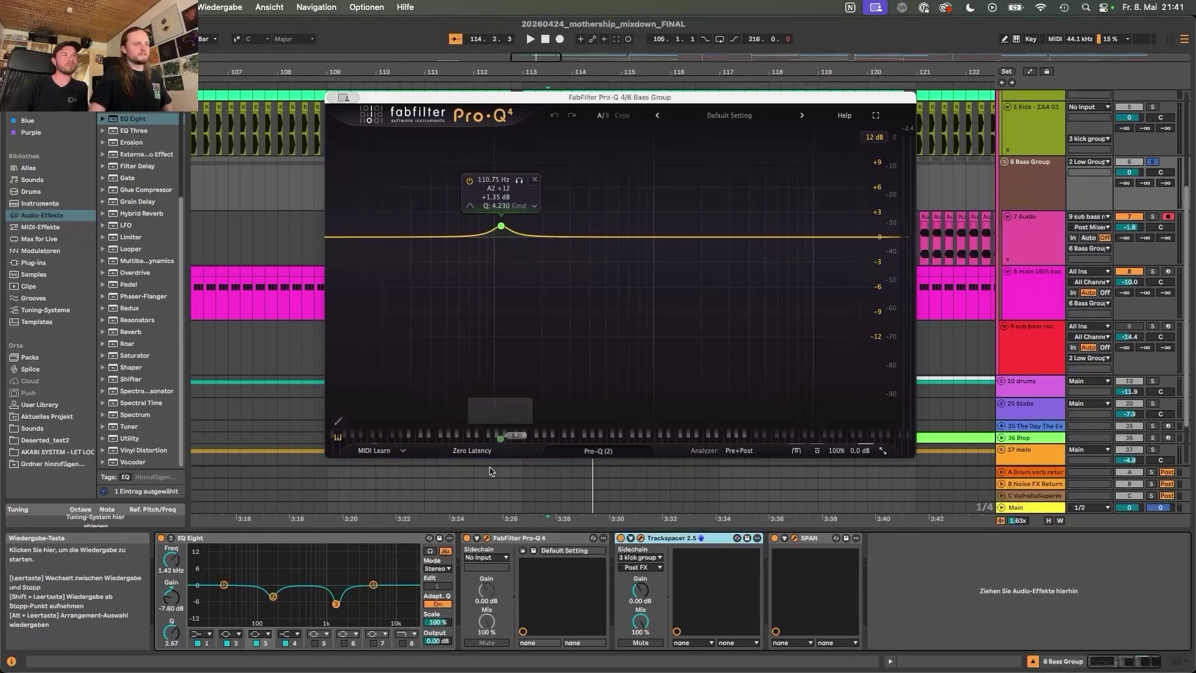
drag(438, 107, 404, 401)
key(super+alt+p)
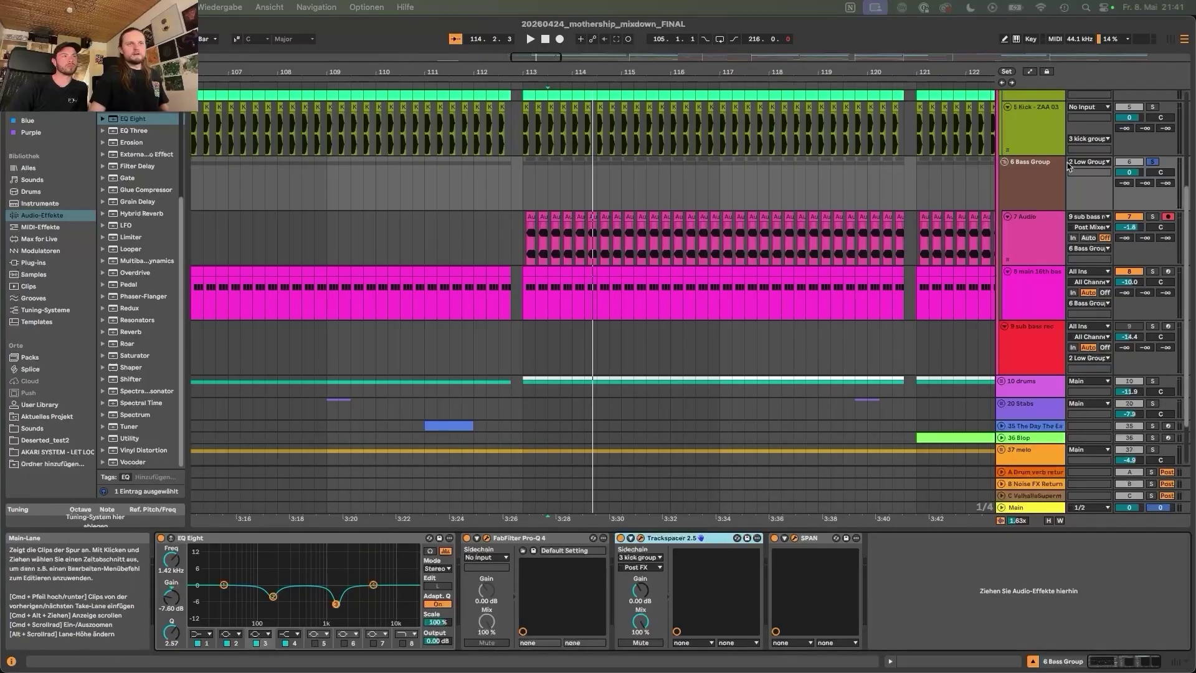
Play the soloed Bass Group from bar 113 with the reordered effect chain.
click(1048, 167)
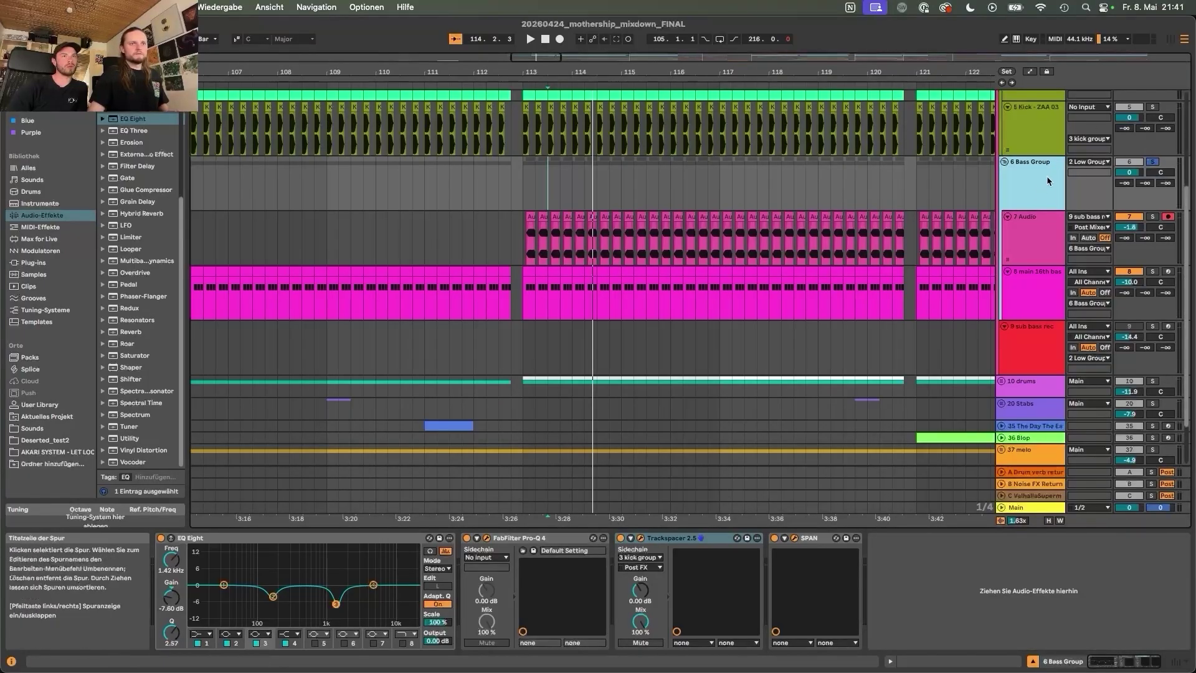
click(522, 181)
scroll(775, 243, left, 2)
key(space)
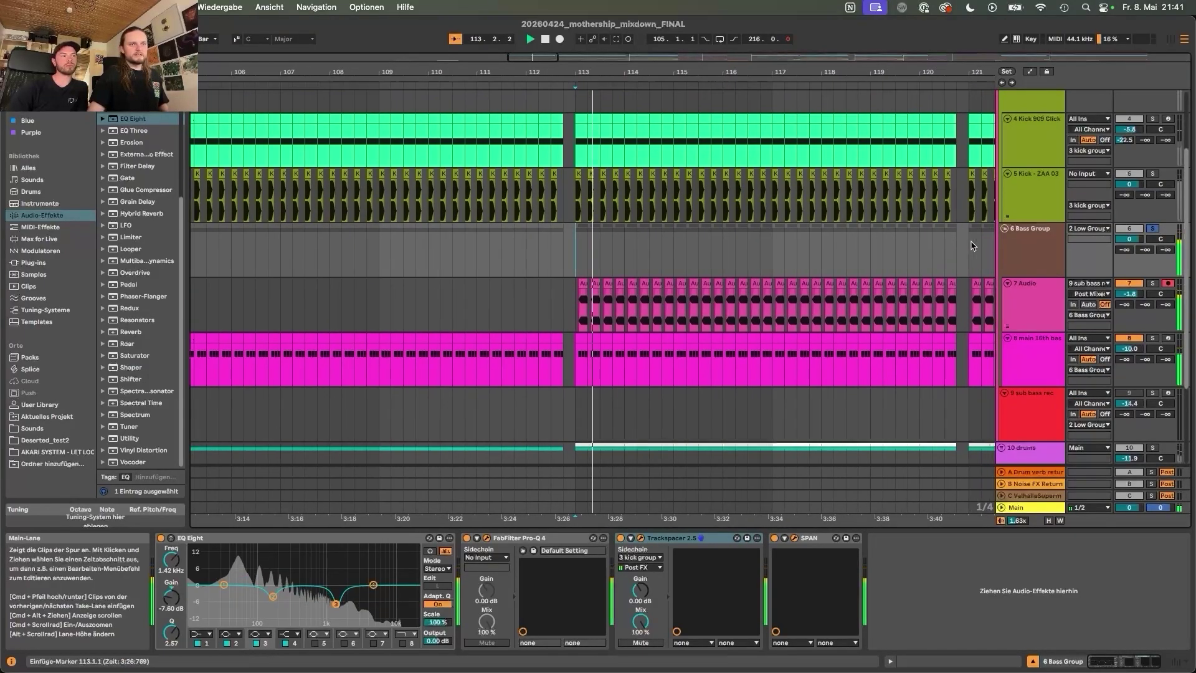
Solo the Low Group during playback to hear kick and bass together, and show the group's effect chain.
scroll(934, 237, up, 5)
click(1034, 122)
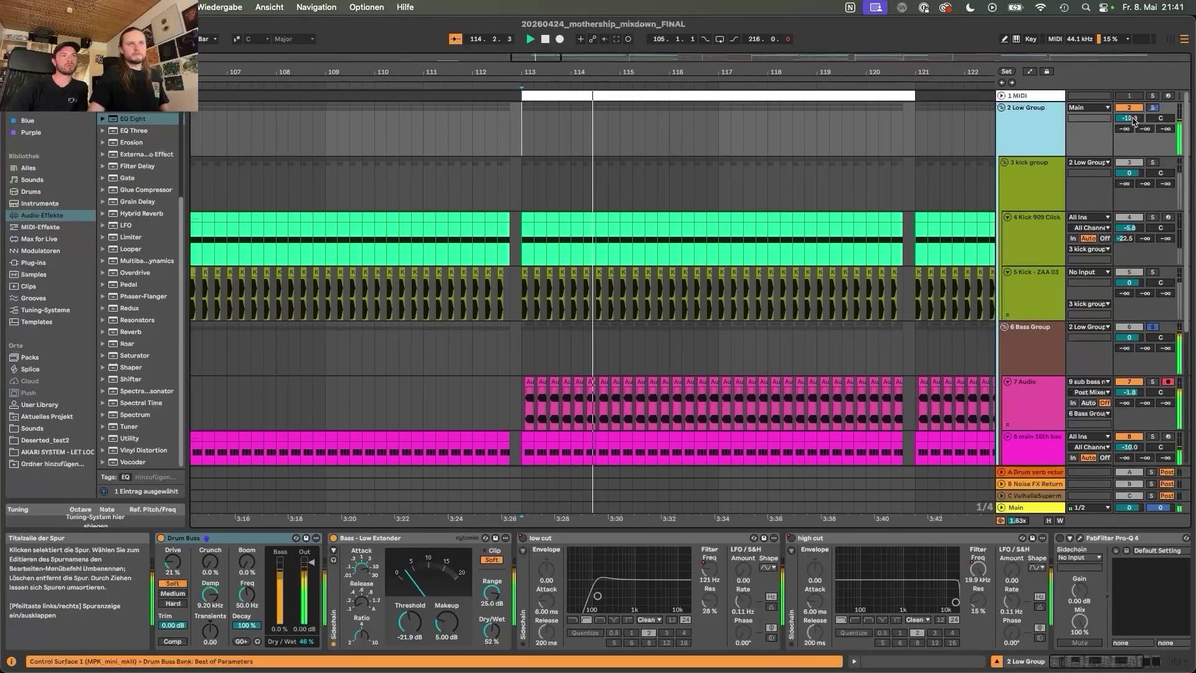
click(1152, 107)
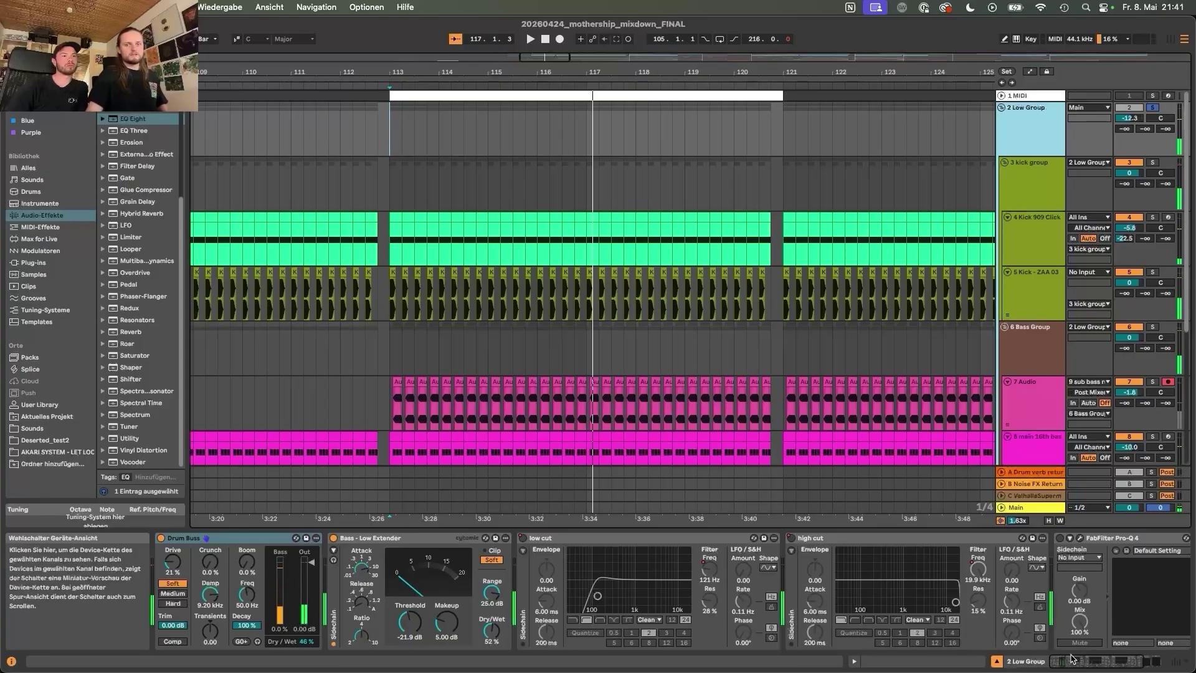
click(1002, 108)
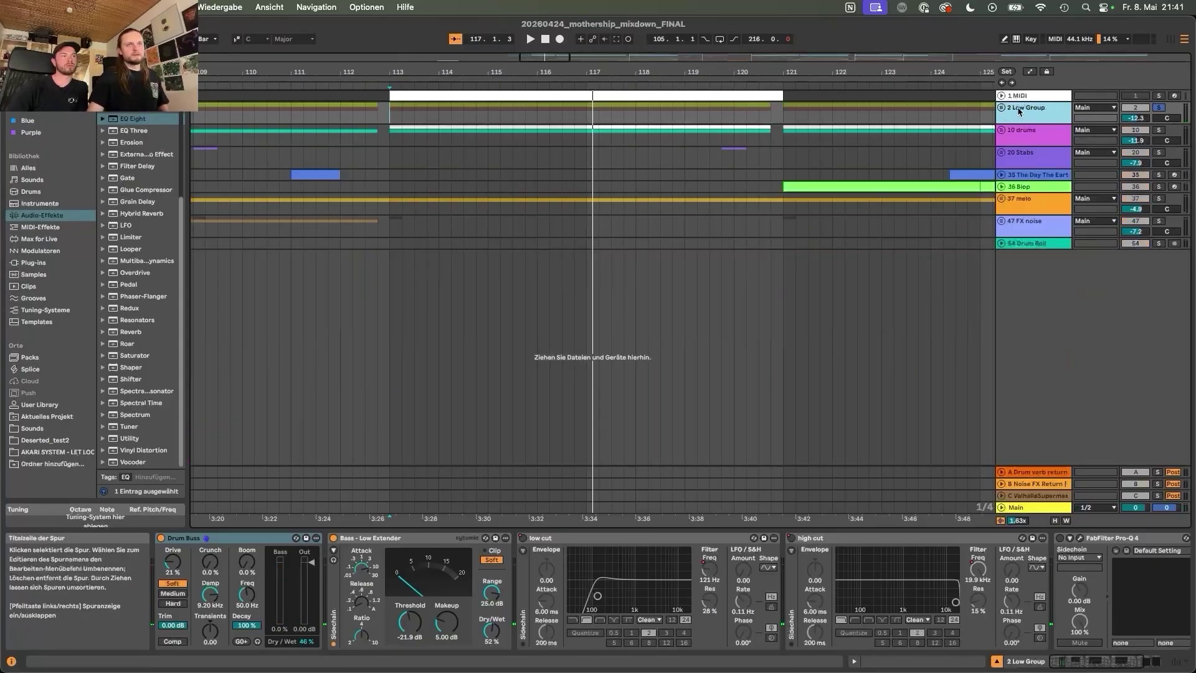
click(1002, 108)
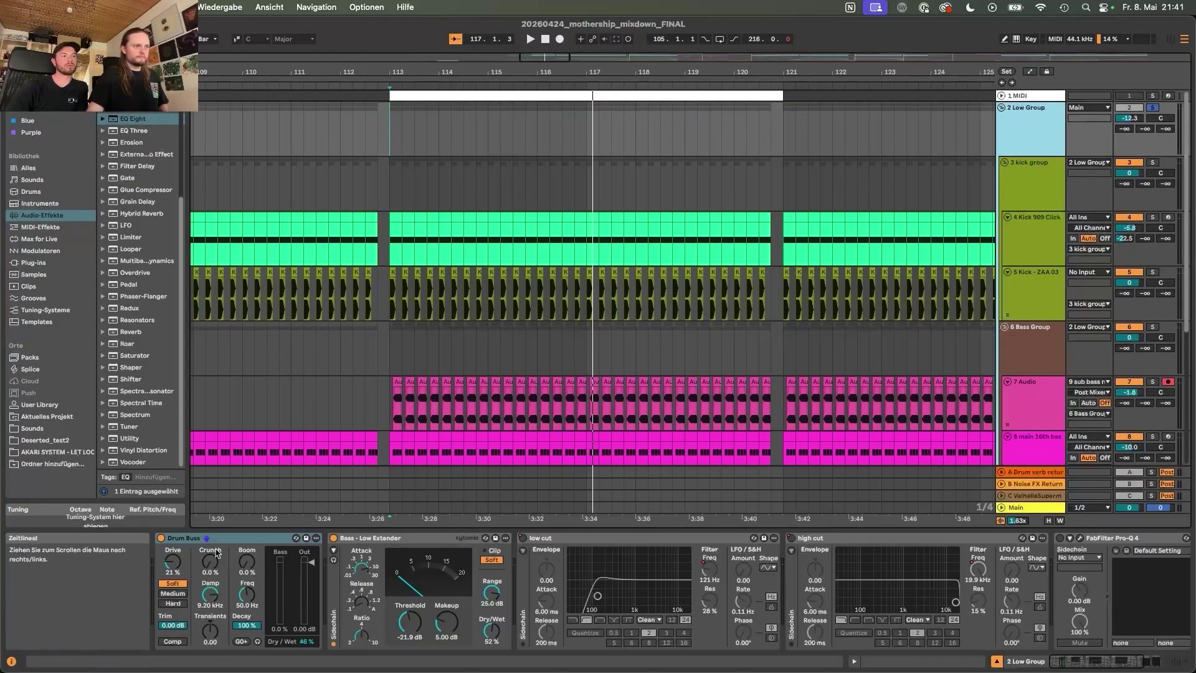
Compare the Low Group during playback with its Drum Buss bypassed and re-enabled.
click(336, 542)
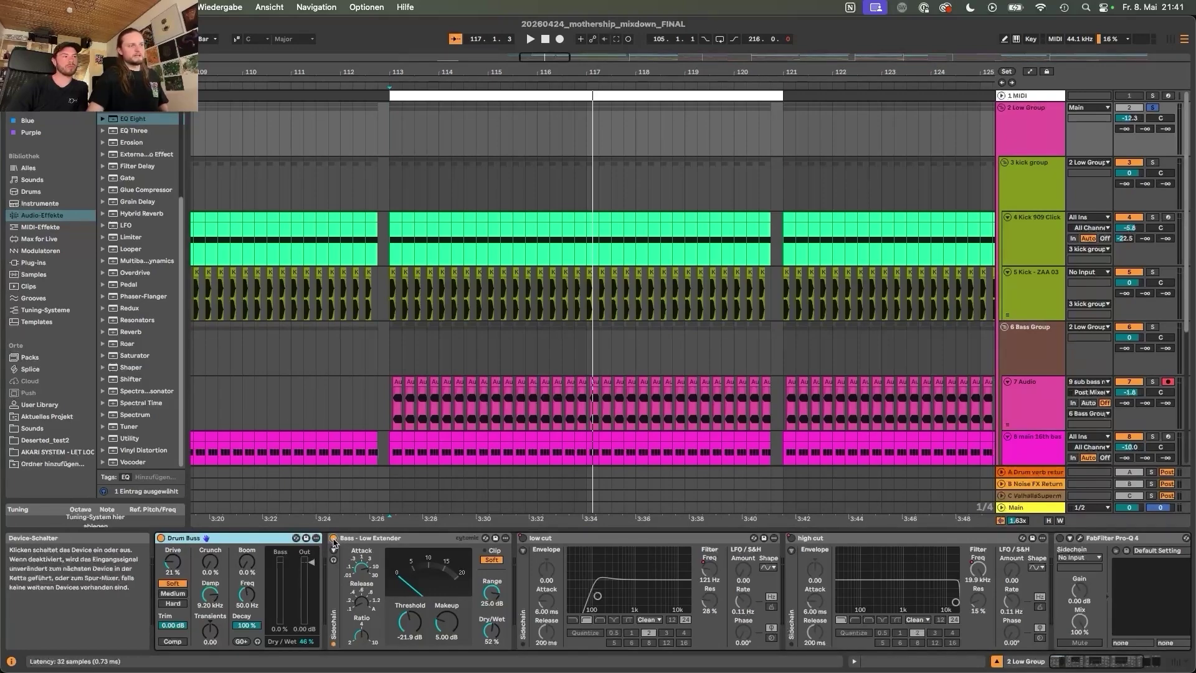
click(160, 538)
key(space)
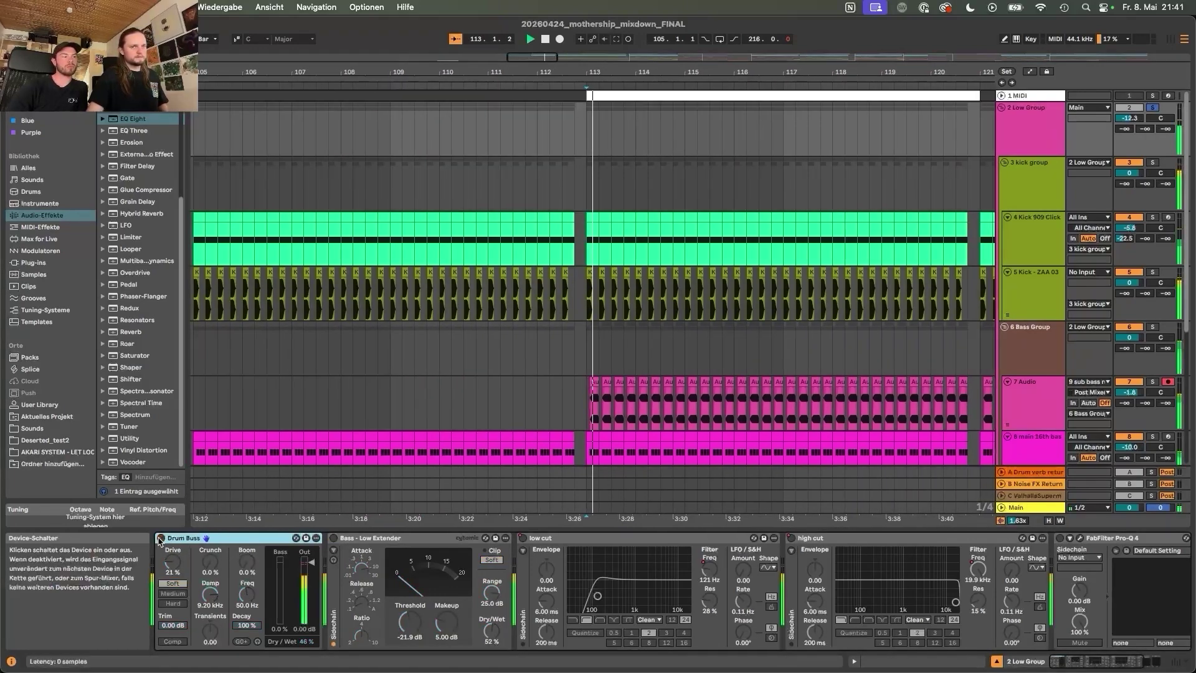
click(161, 538)
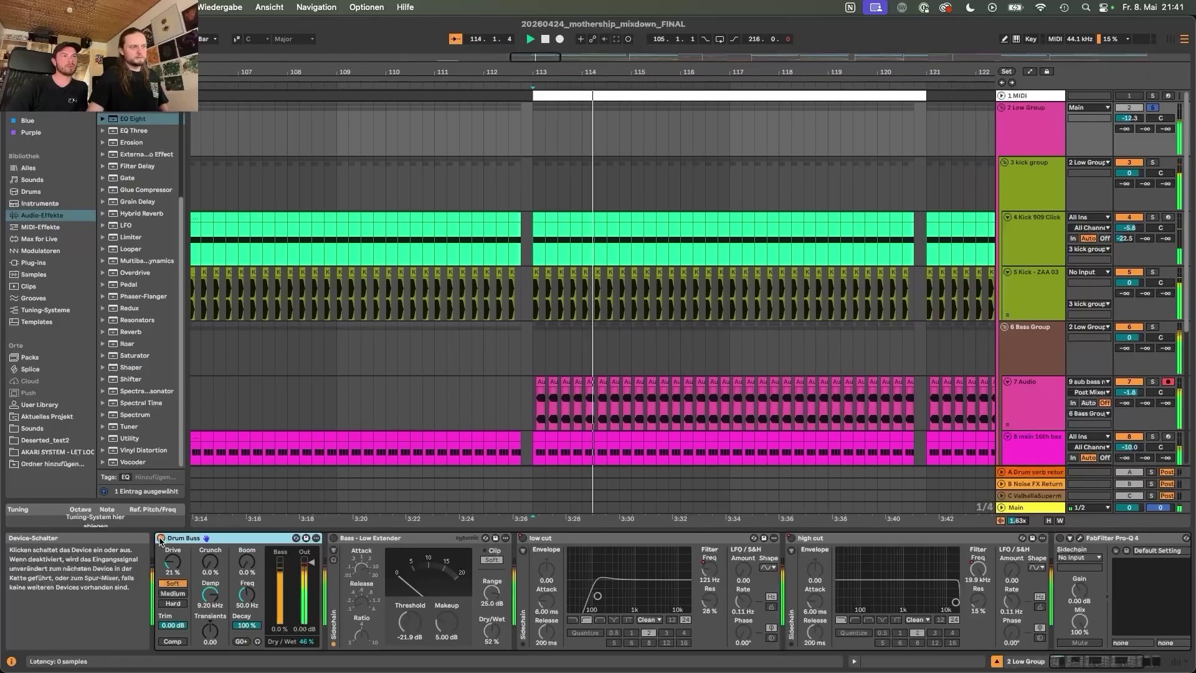
Compare the Low Group during playback with the Bass - Low Extender compressor bypassed, and leave the compressor enabled.
click(334, 538)
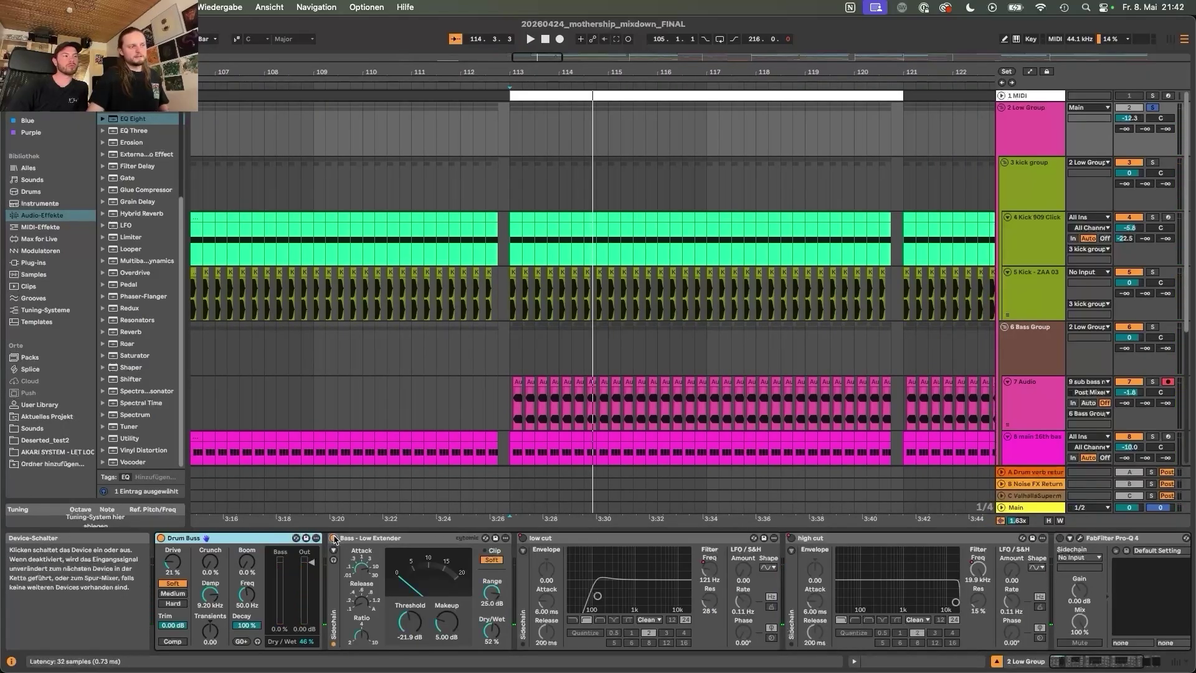
click(333, 538)
key(space)
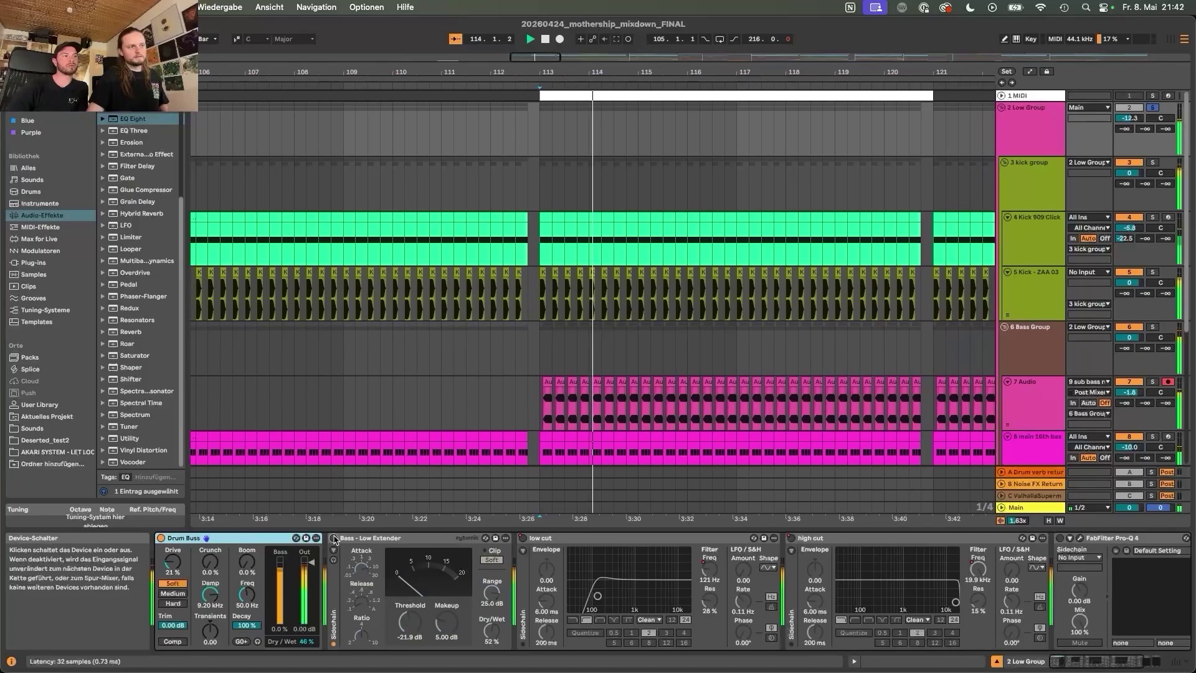
key(space)
click(334, 538)
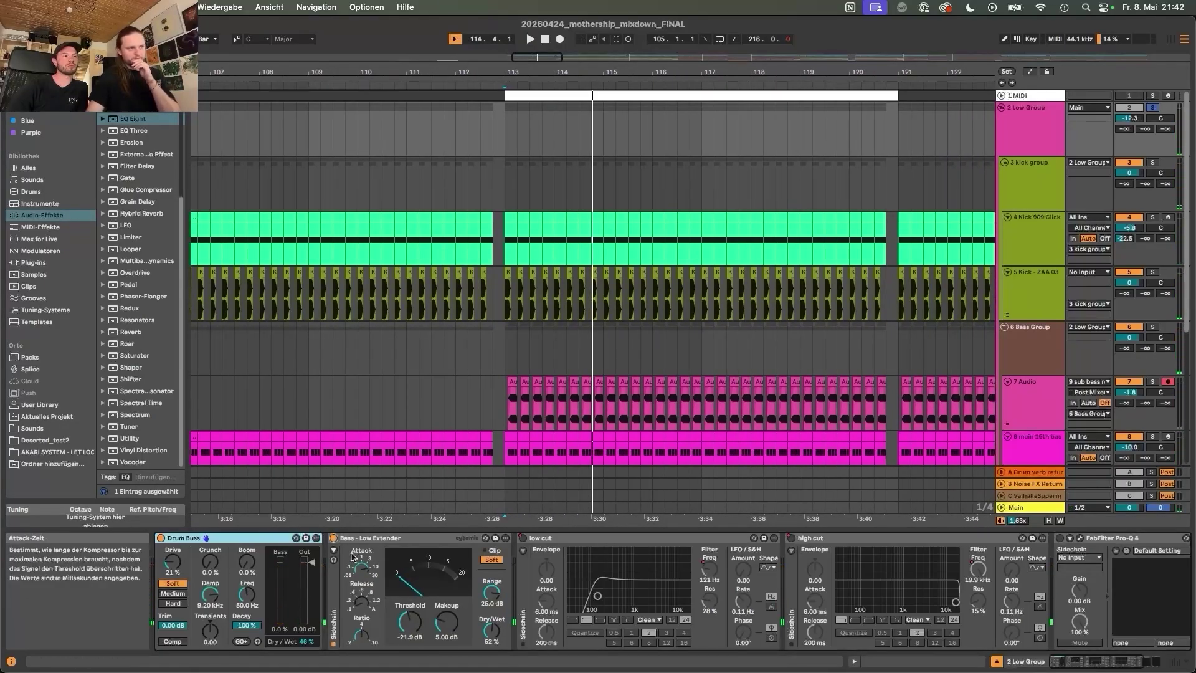
Select the Bass - Low Extender compressor and examine its settings and gain reduction during playback from bar 113.
click(375, 541)
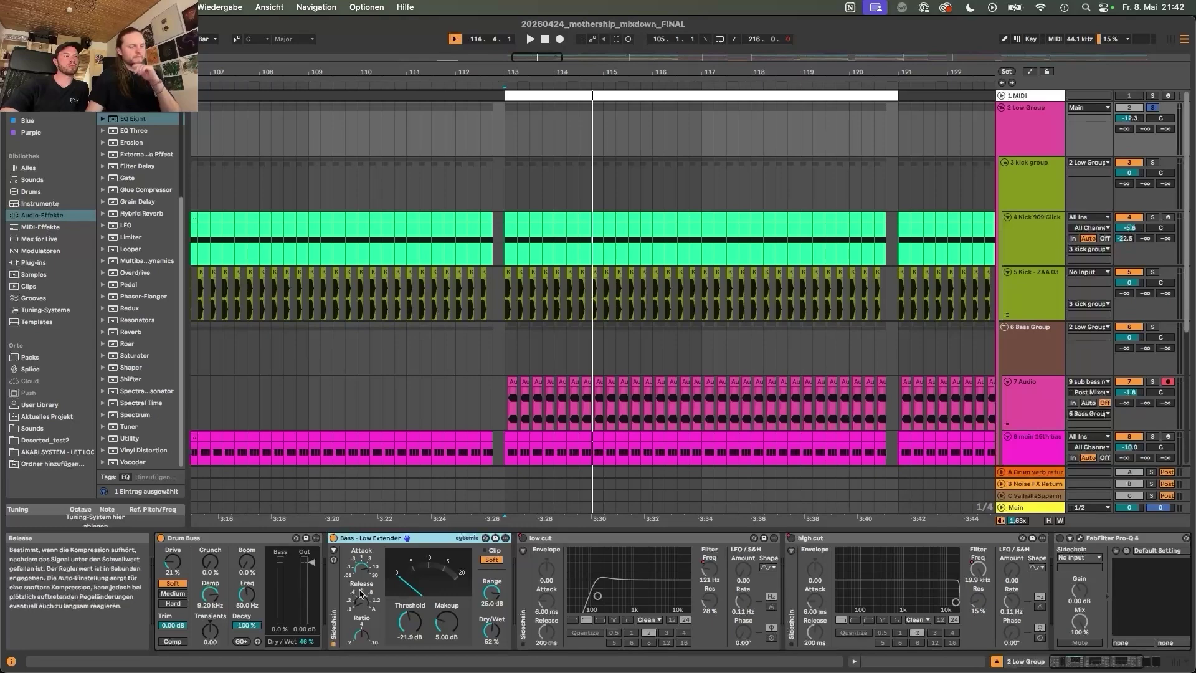
key(space)
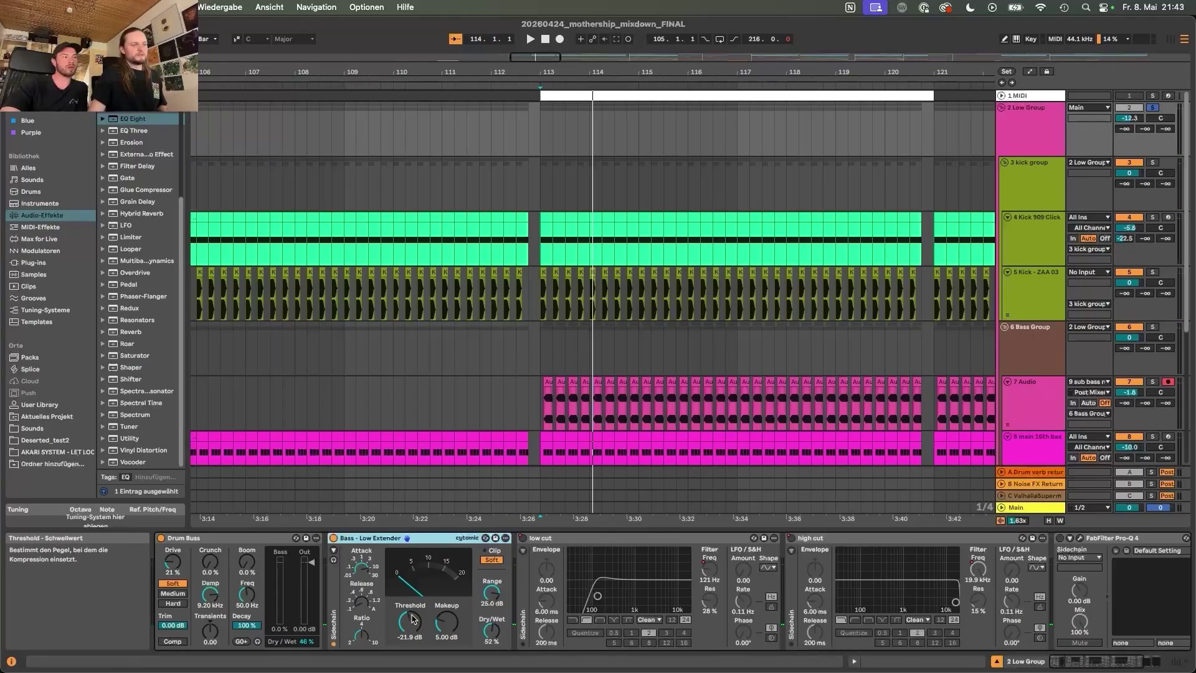
key(space)
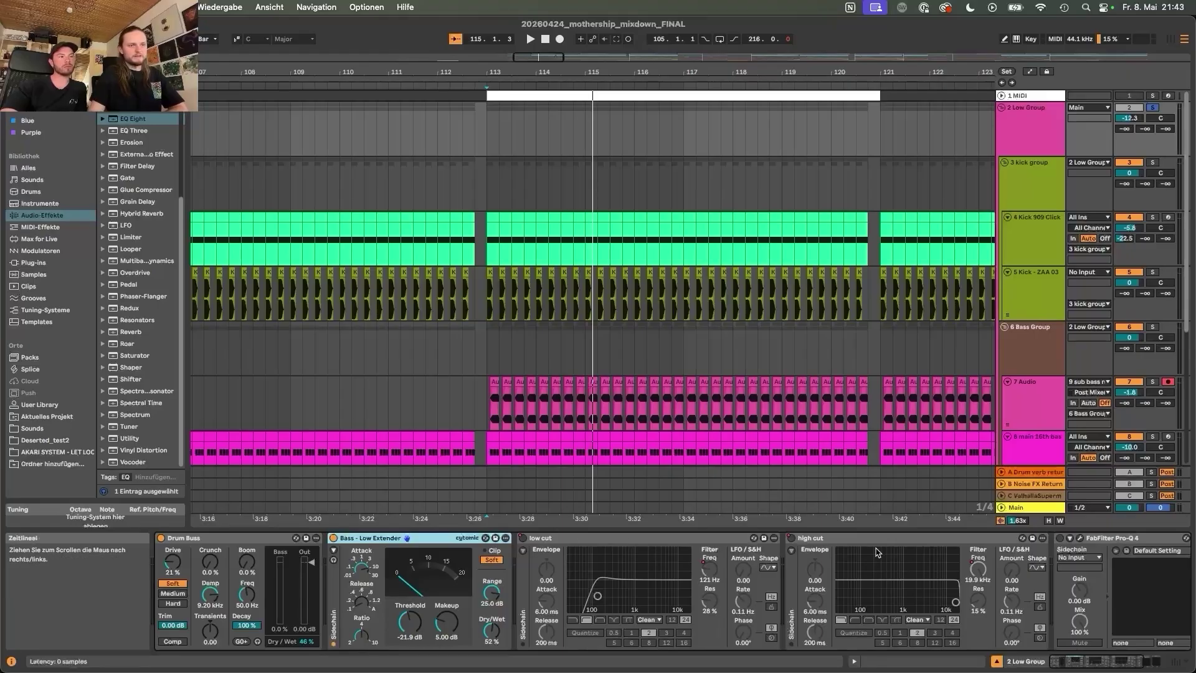
Open SPAN at the end of the Low Group chain and shrink its window to watch the spectrum.
drag(1089, 663, 1139, 667)
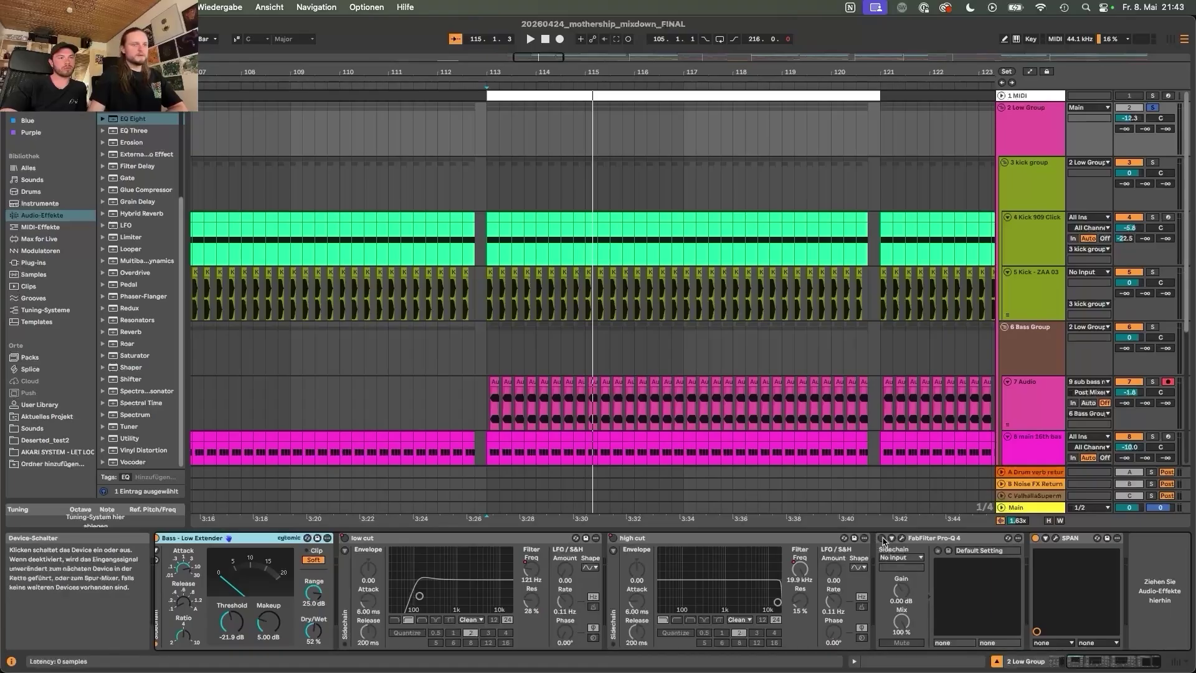
click(1055, 538)
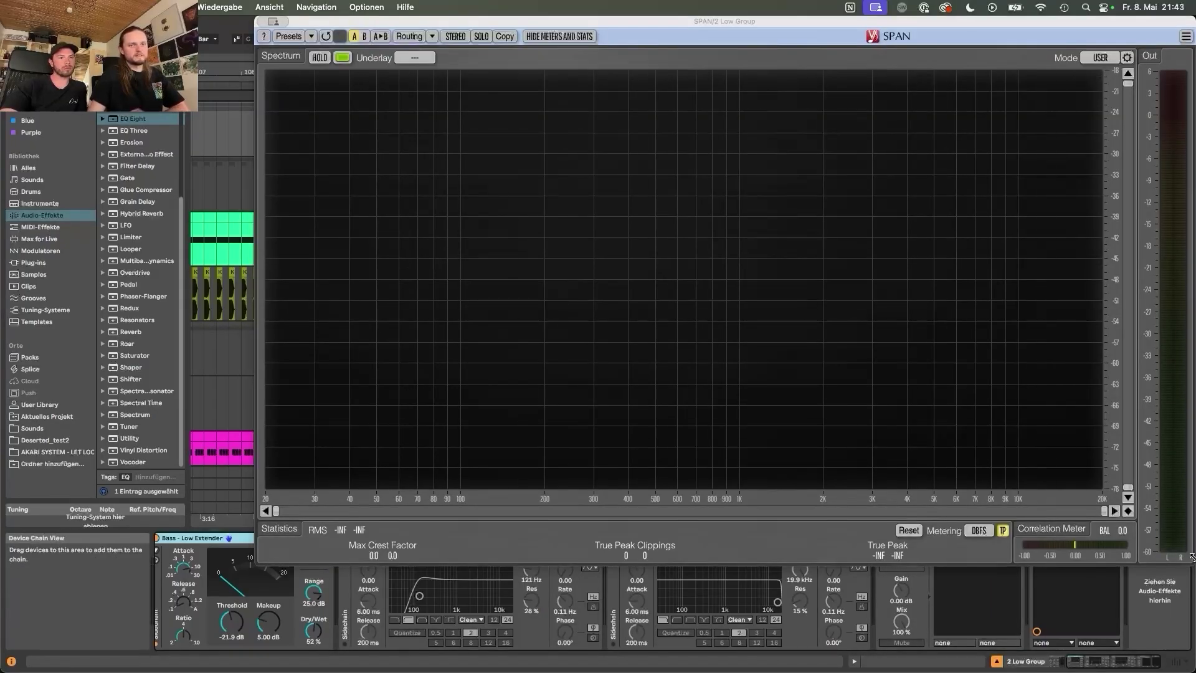
drag(1191, 556, 817, 415)
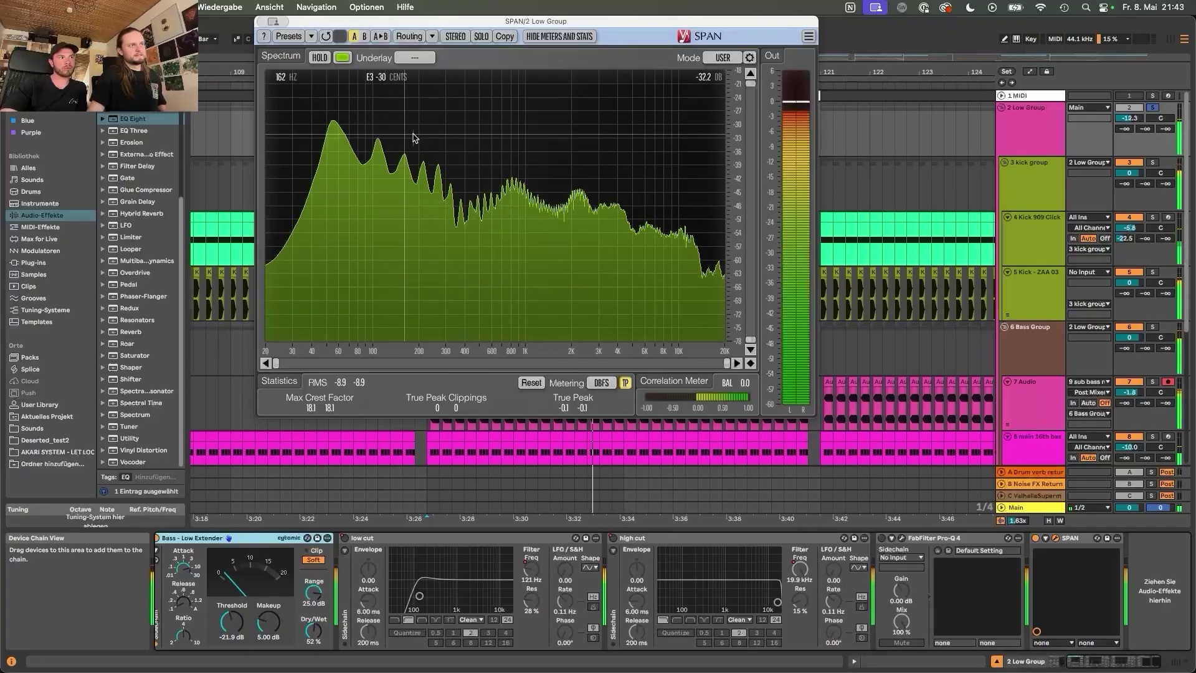
Enable the Low Group's FabFilter Pro-Q 4, open its window and inspect its high-cut band during playback.
click(883, 538)
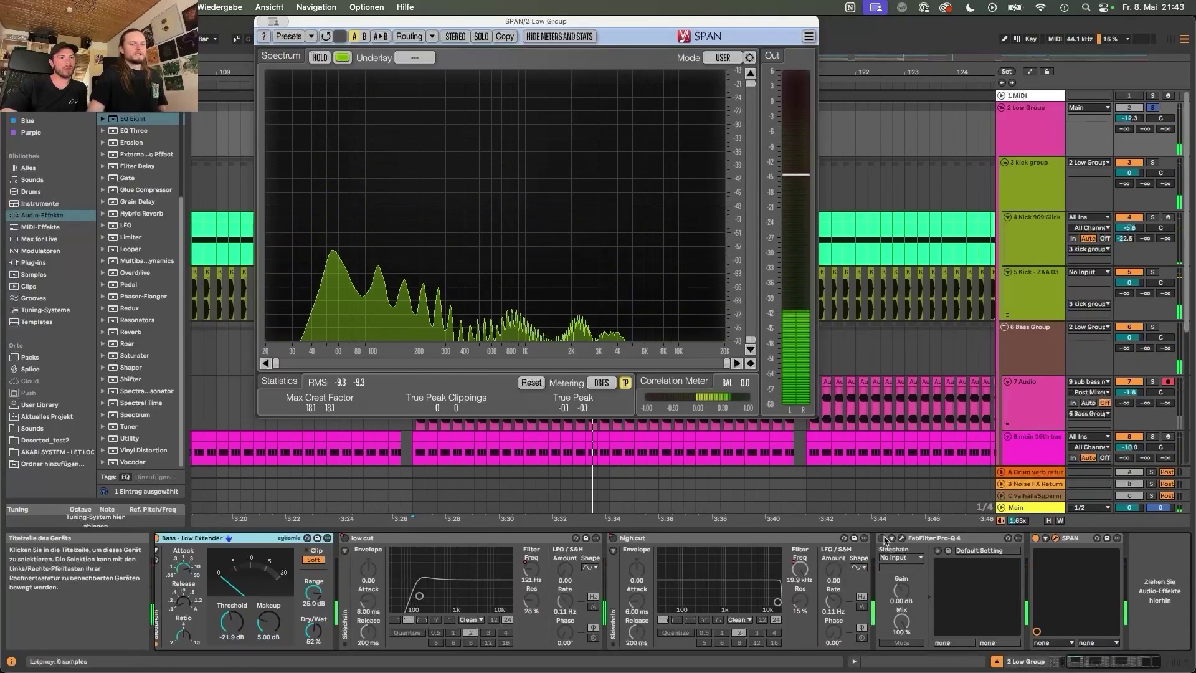
click(883, 538)
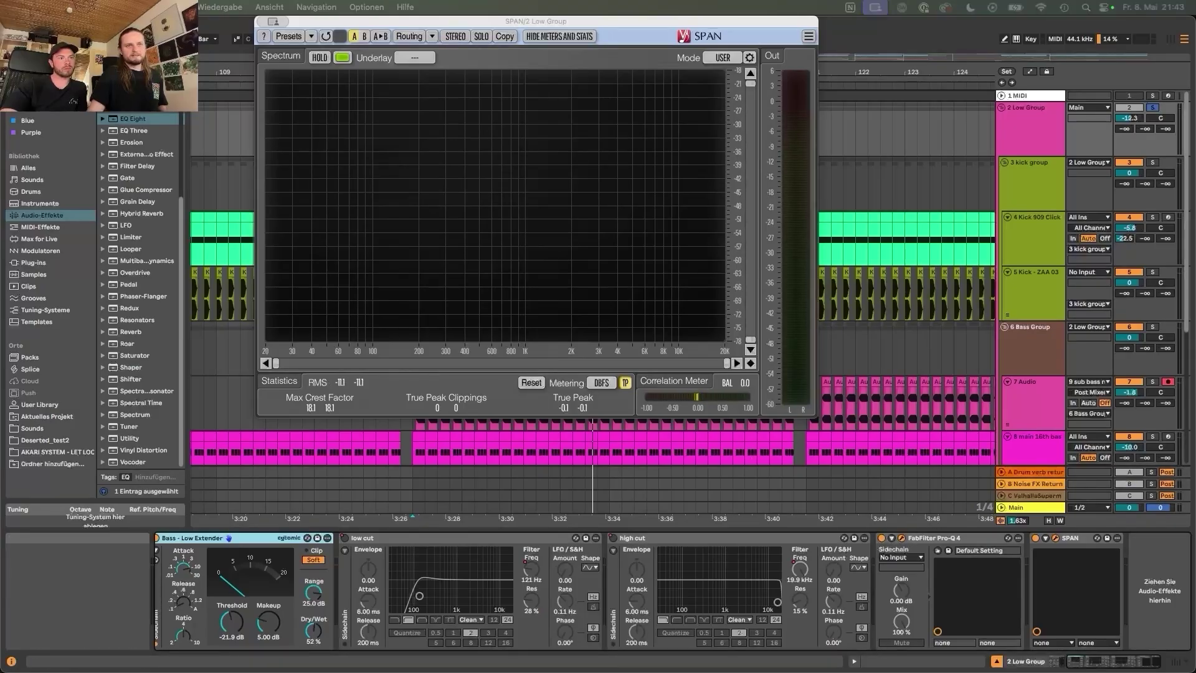
click(1007, 537)
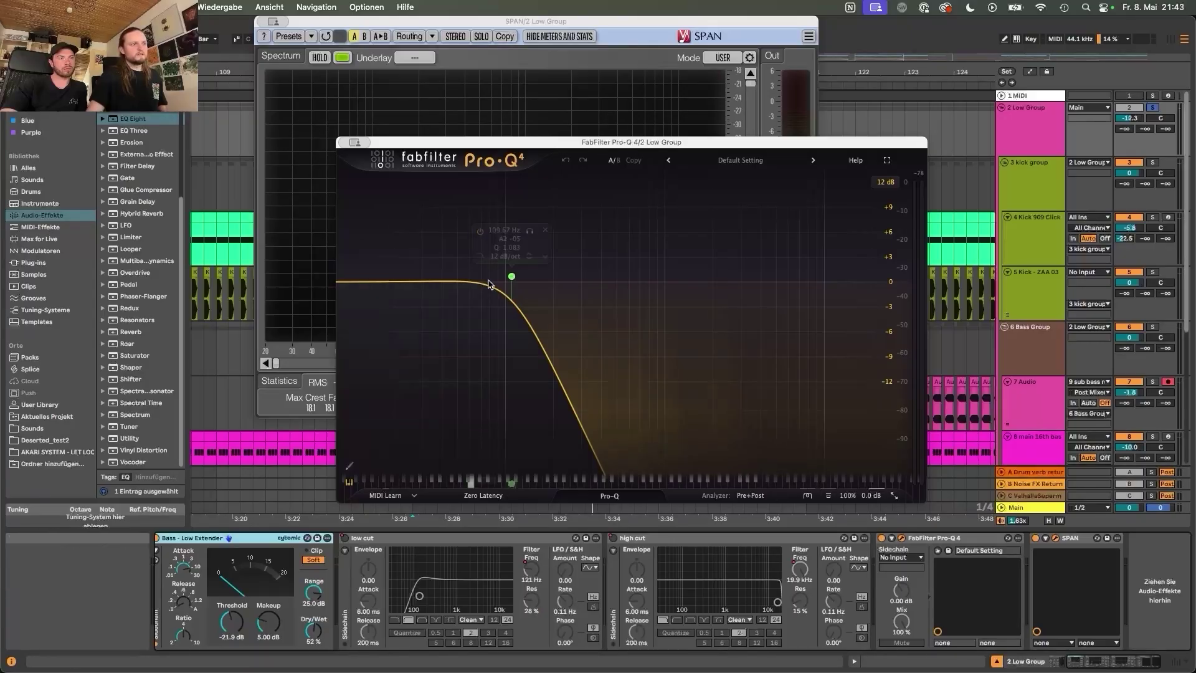
mouse_move(515, 279)
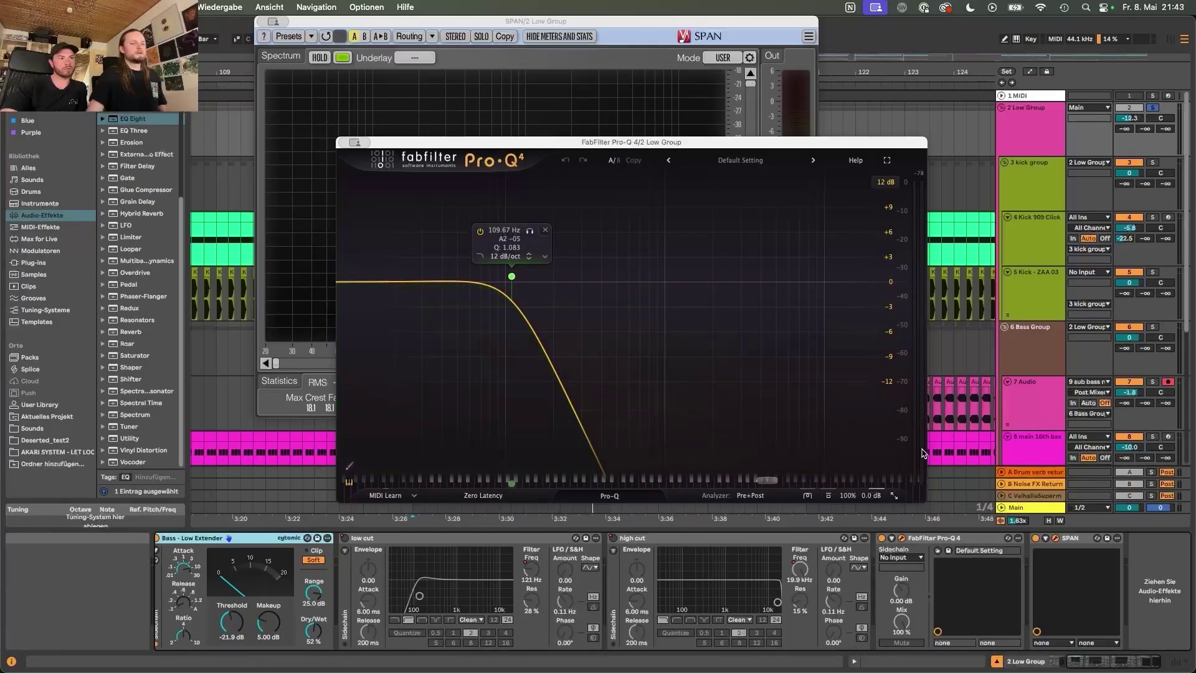
key(space)
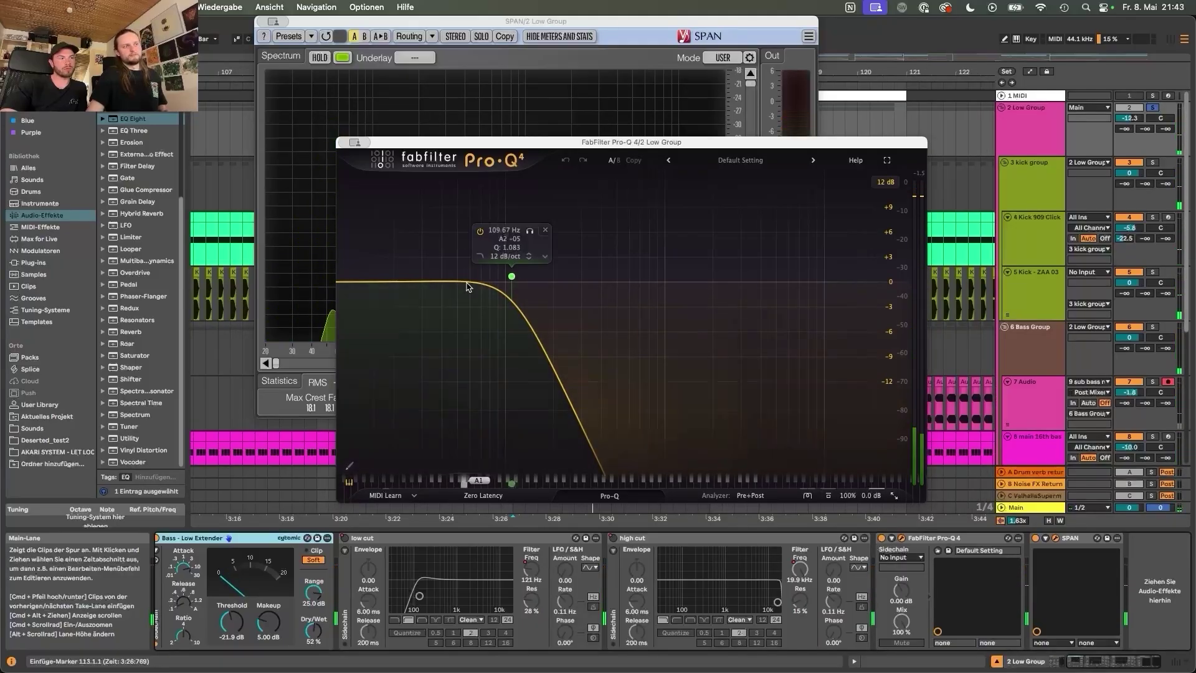
click(511, 276)
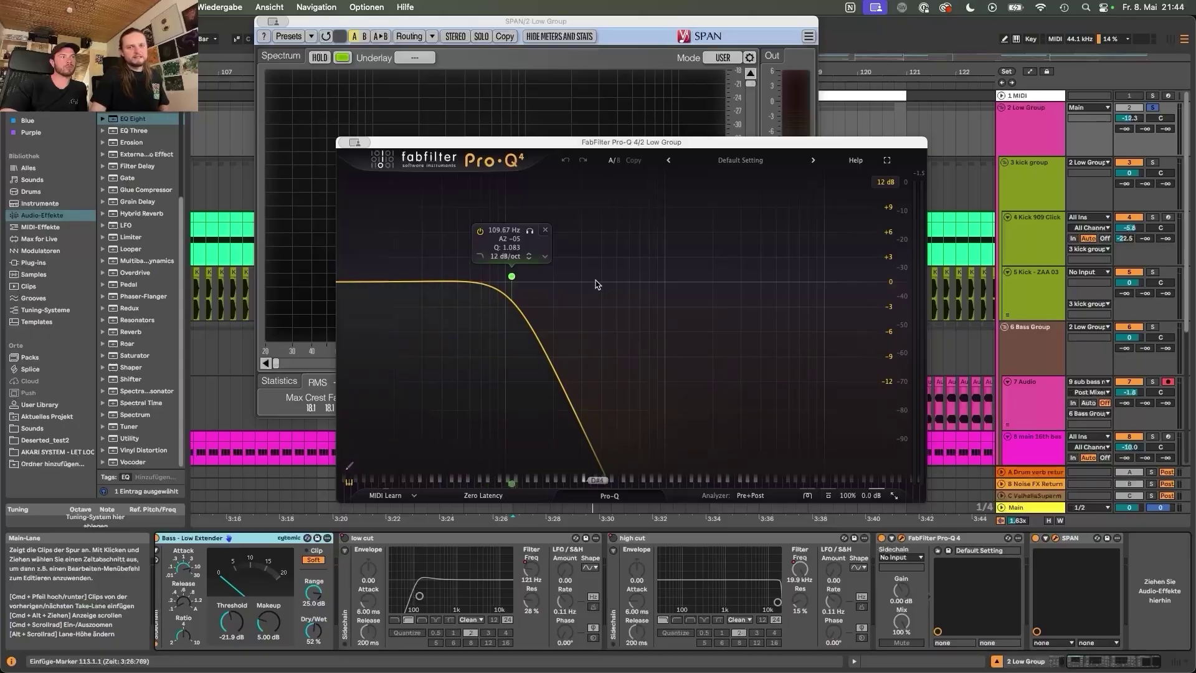
Audition the Low Group through the Pro-Q 4 high cut, reposition the plug-in window, and bypass the EQ to compare.
key(space)
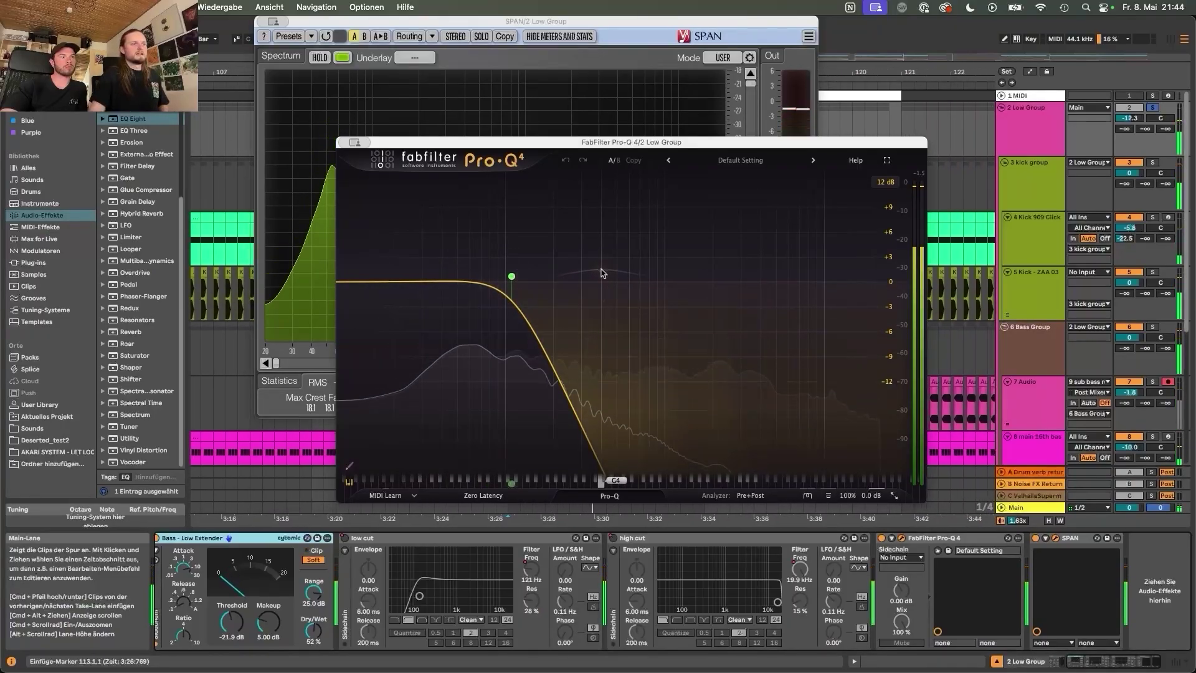
key(space)
mouse_move(648, 147)
mouse_down()
mouse_move(564, 72)
mouse_move(577, 50)
mouse_move(561, 60)
mouse_move(598, 129)
mouse_move(646, 137)
mouse_move(645, 157)
mouse_up()
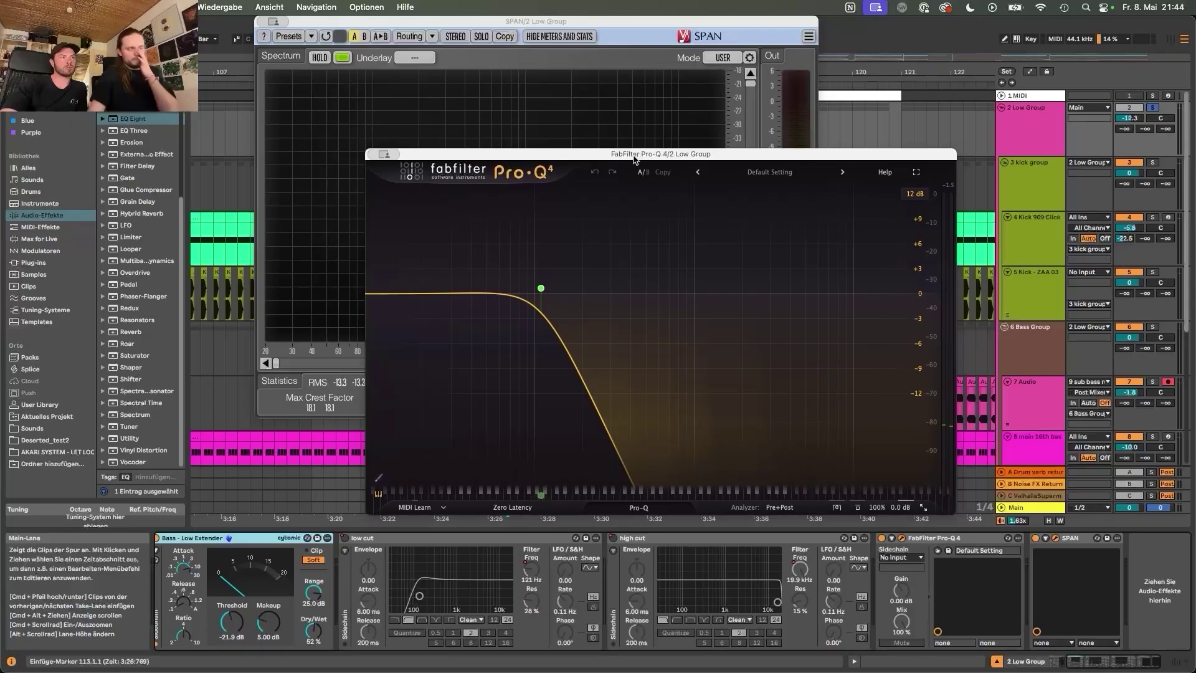
drag(604, 163, 596, 152)
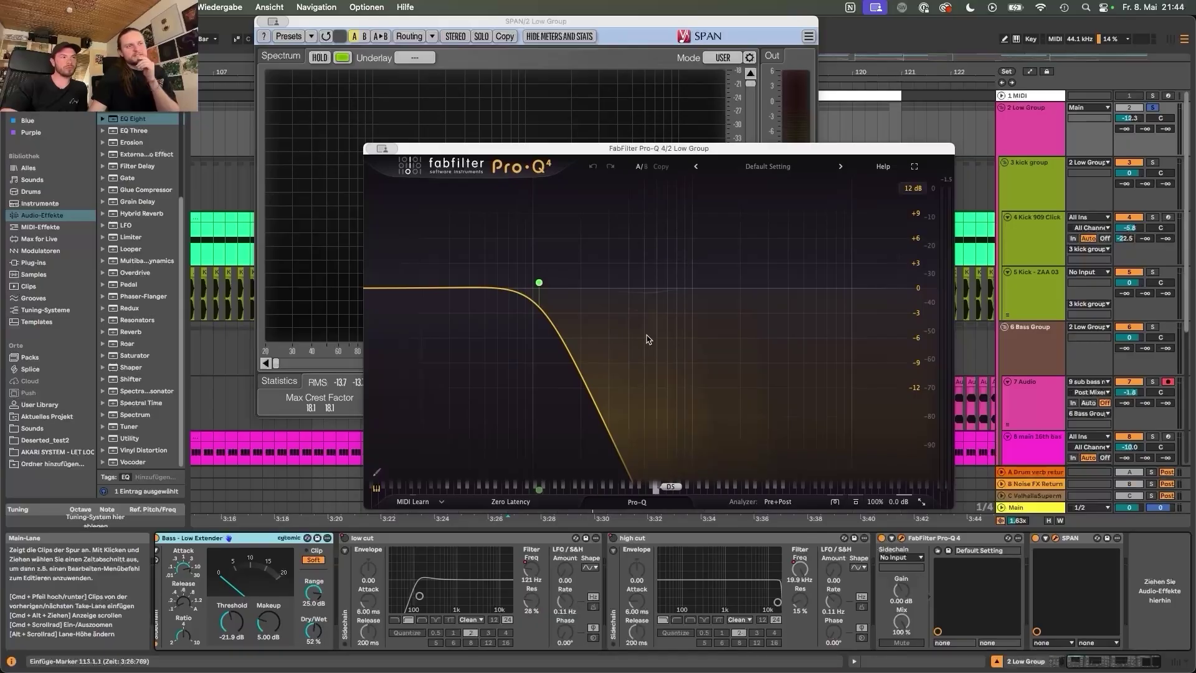
click(539, 282)
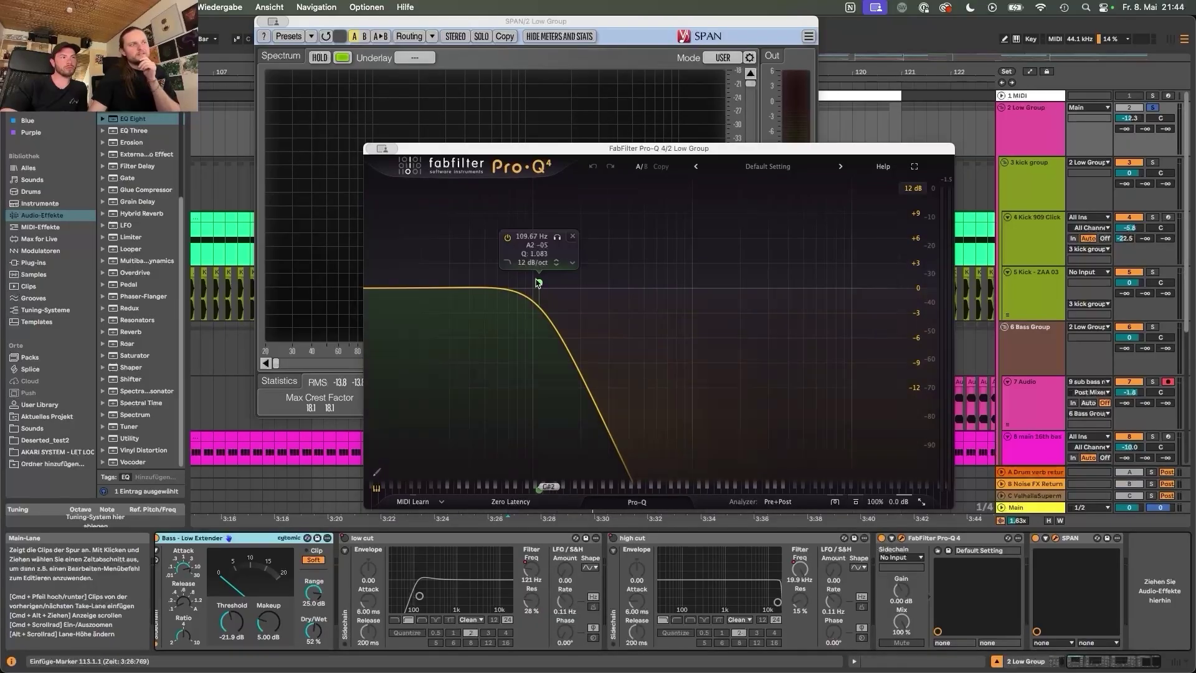
click(881, 538)
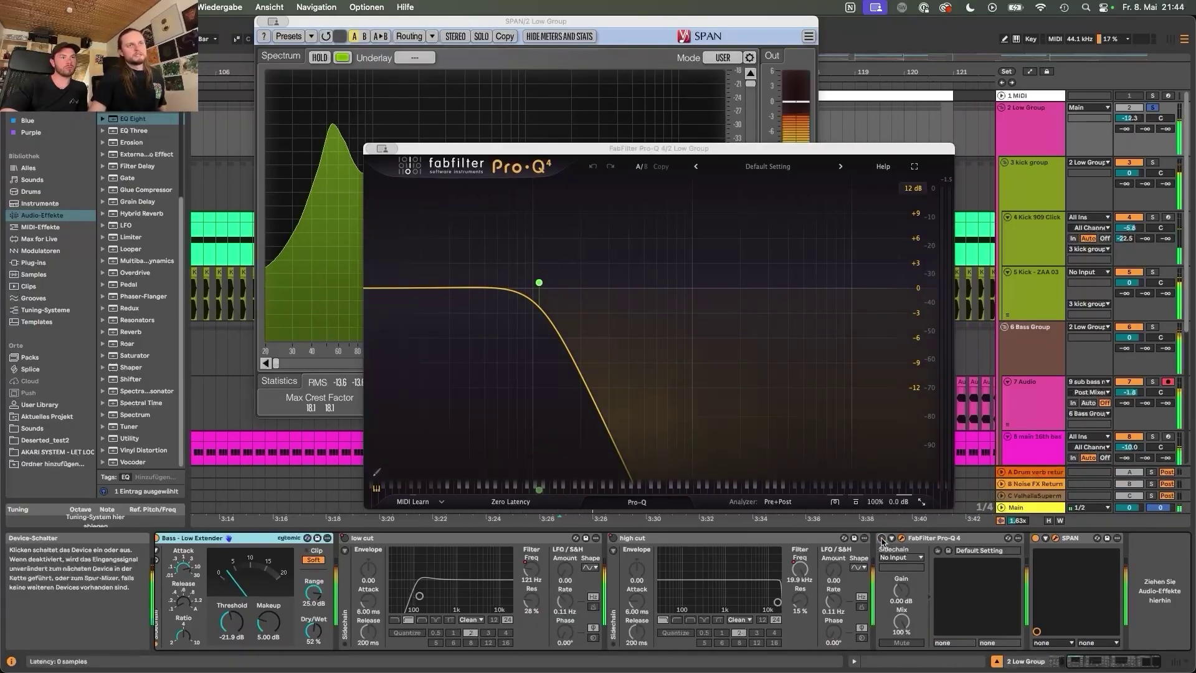
Collapse all track groups, move the SPAN window clear of the arrangement, and select the Low Group at bar 113.
mouse_move(715, 248)
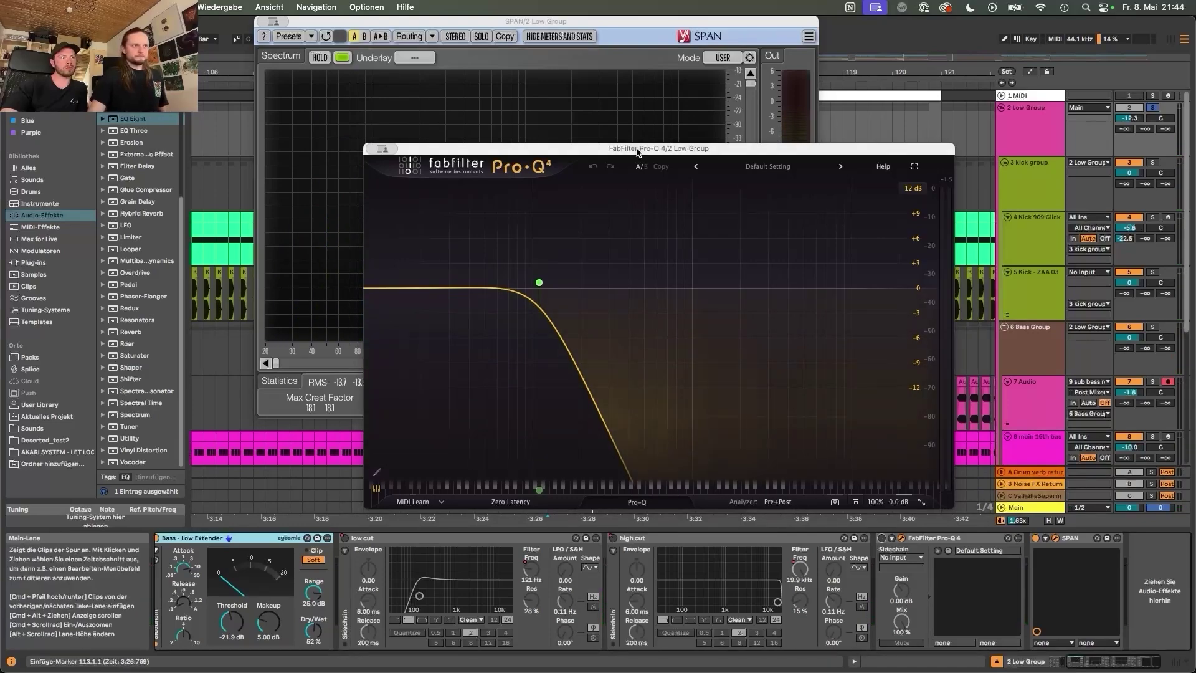
key(alt+super+u)
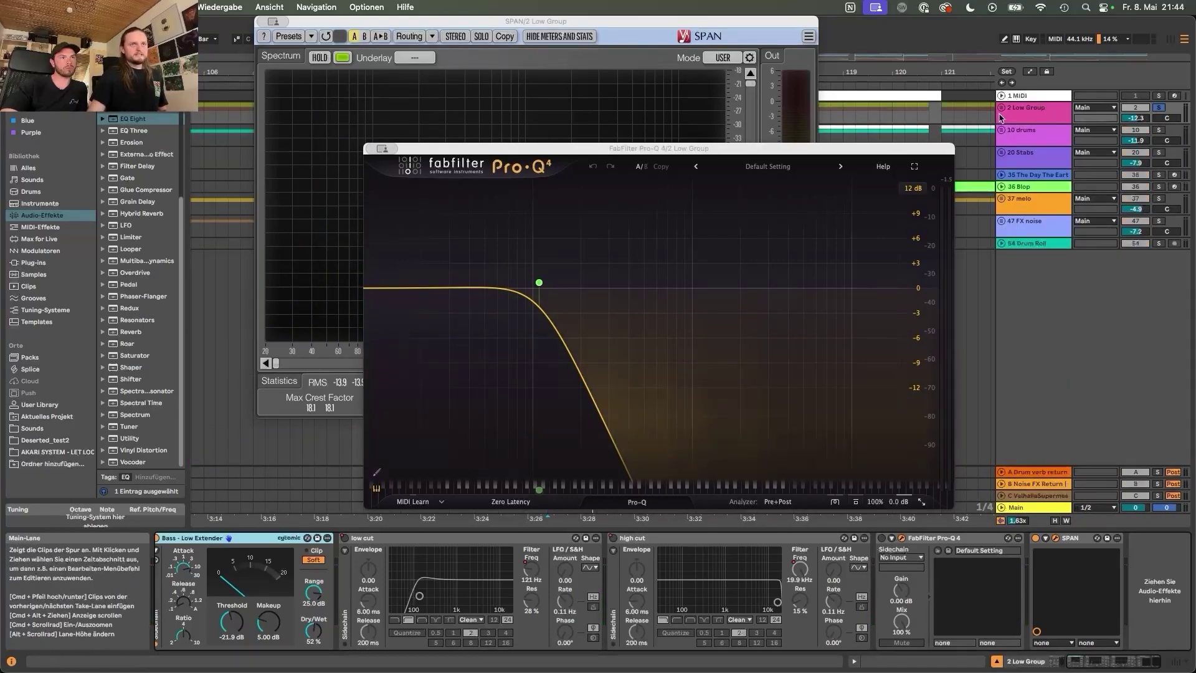
drag(481, 22, 423, 165)
click(549, 114)
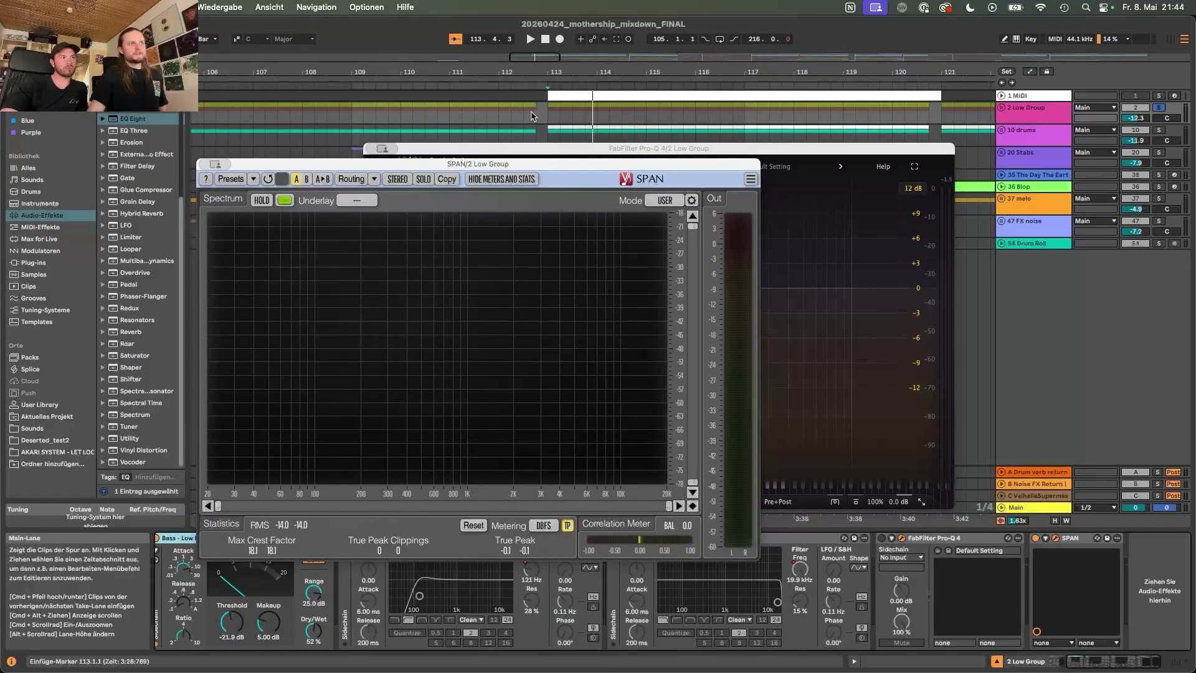
click(1034, 119)
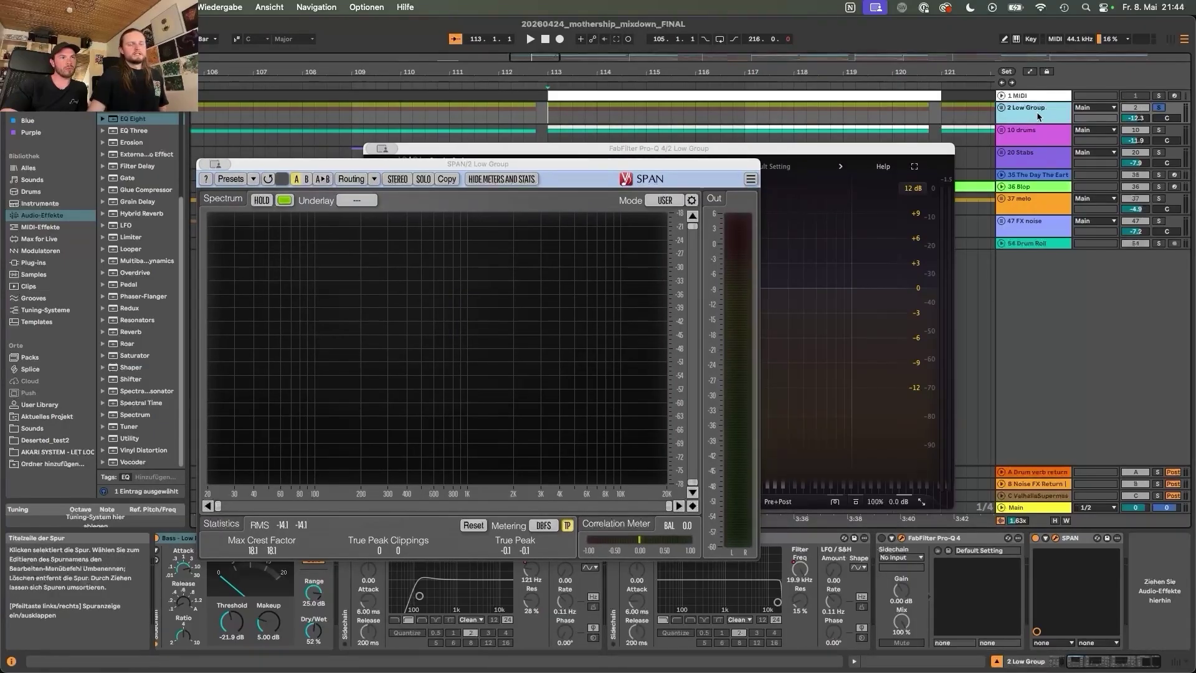